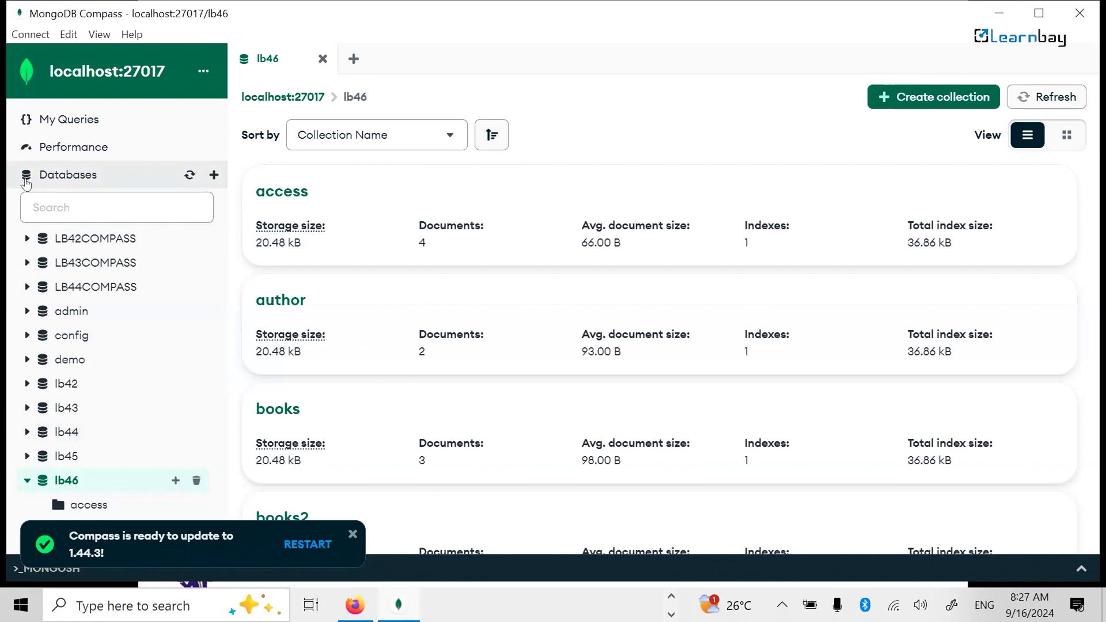
Step: Review the connection's databases list and saved queries, and dismiss the update notification
left_click(45, 181)
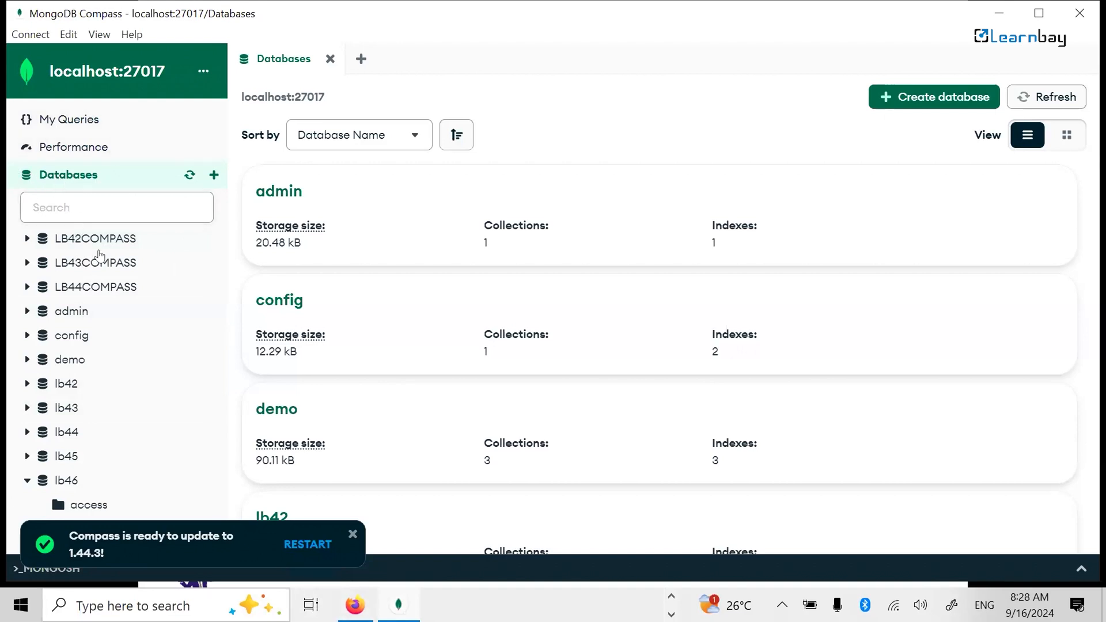
left_click(120, 79)
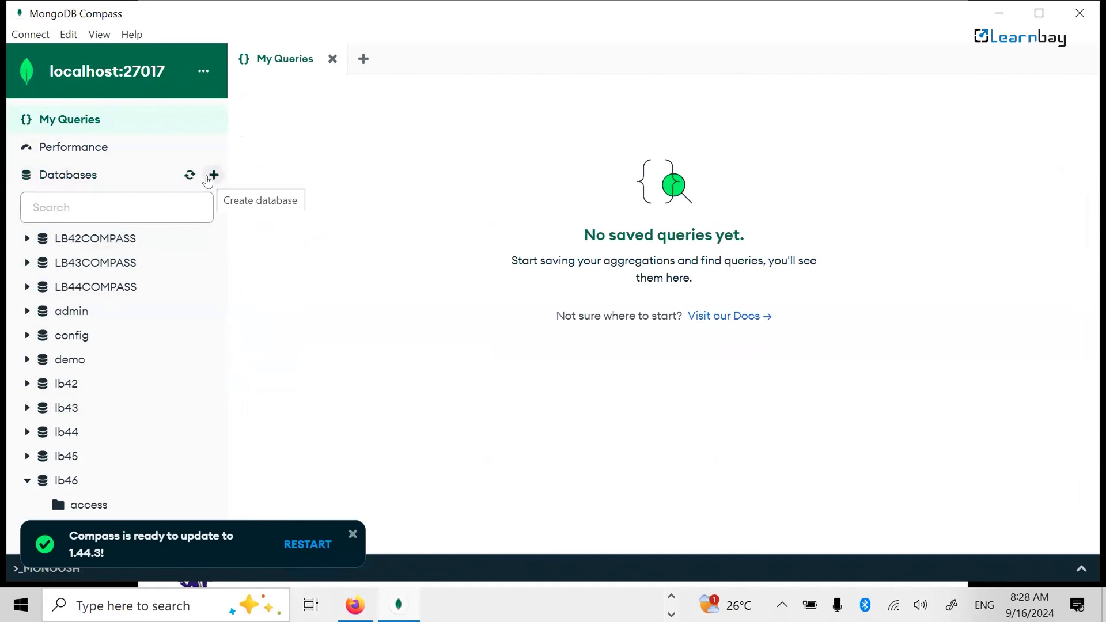
left_click(203, 71)
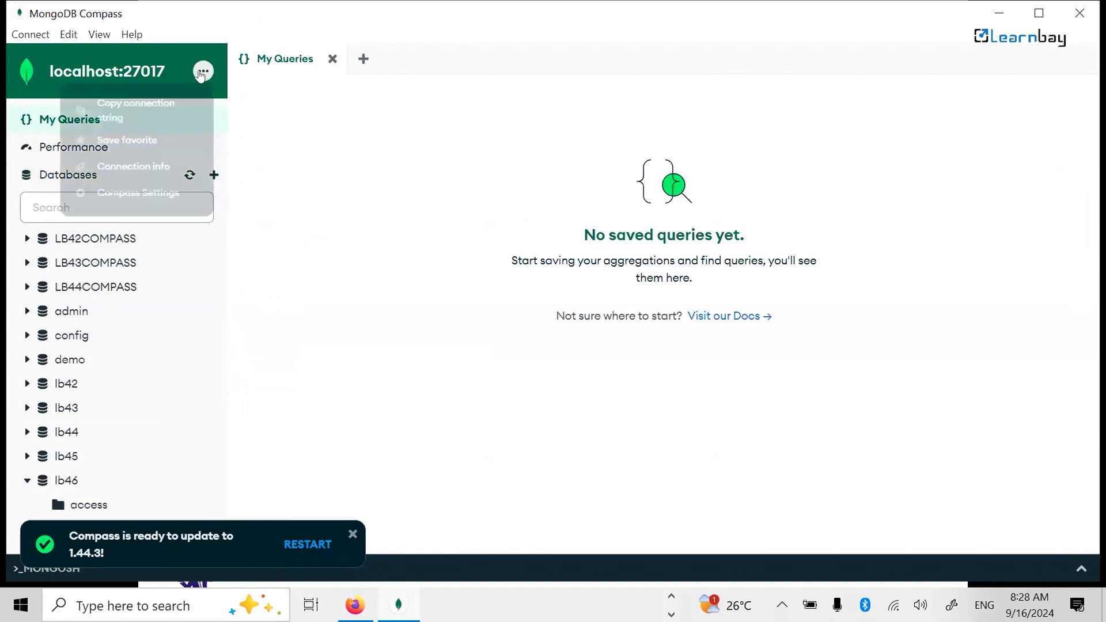
left_click(328, 262)
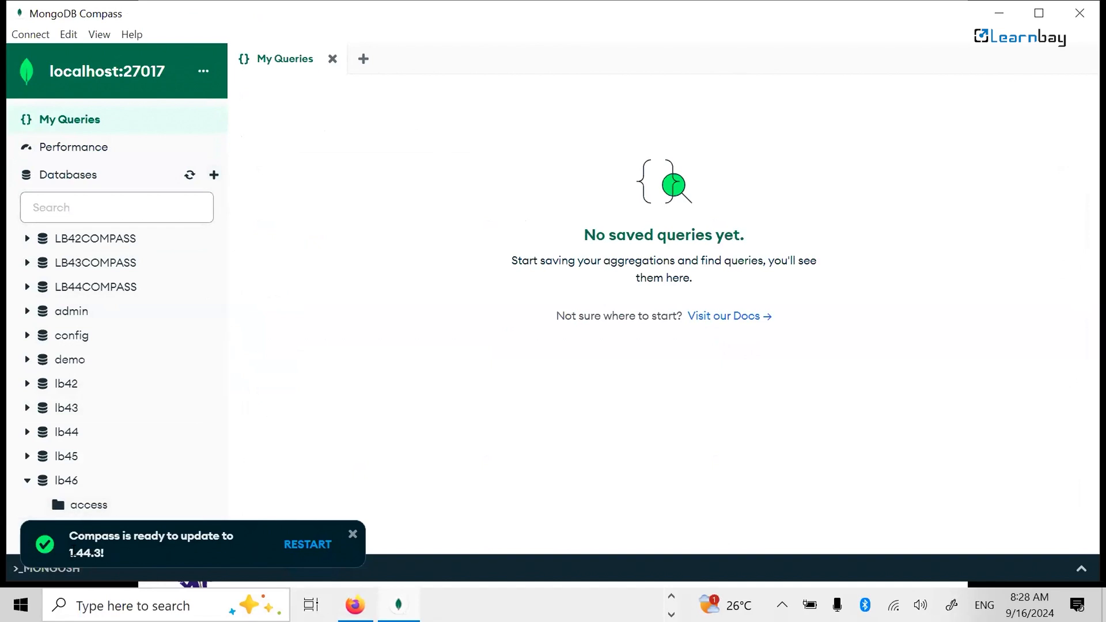
left_click(351, 534)
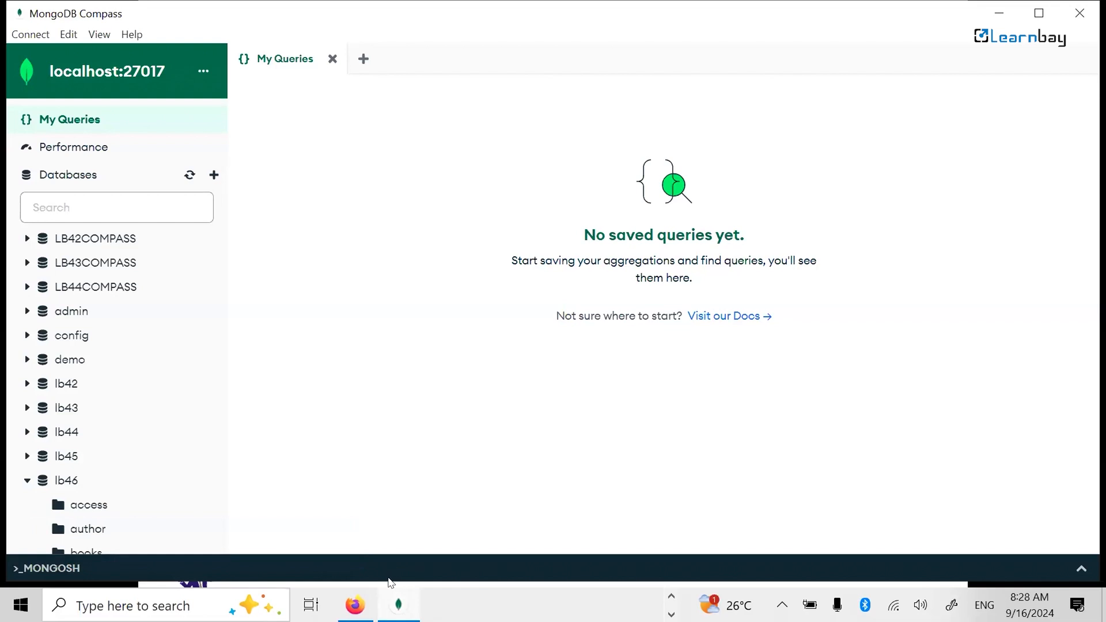
mouse_move(354, 604)
Step: Create a database named LB46COMPASS with a collection named STU
left_click(212, 175)
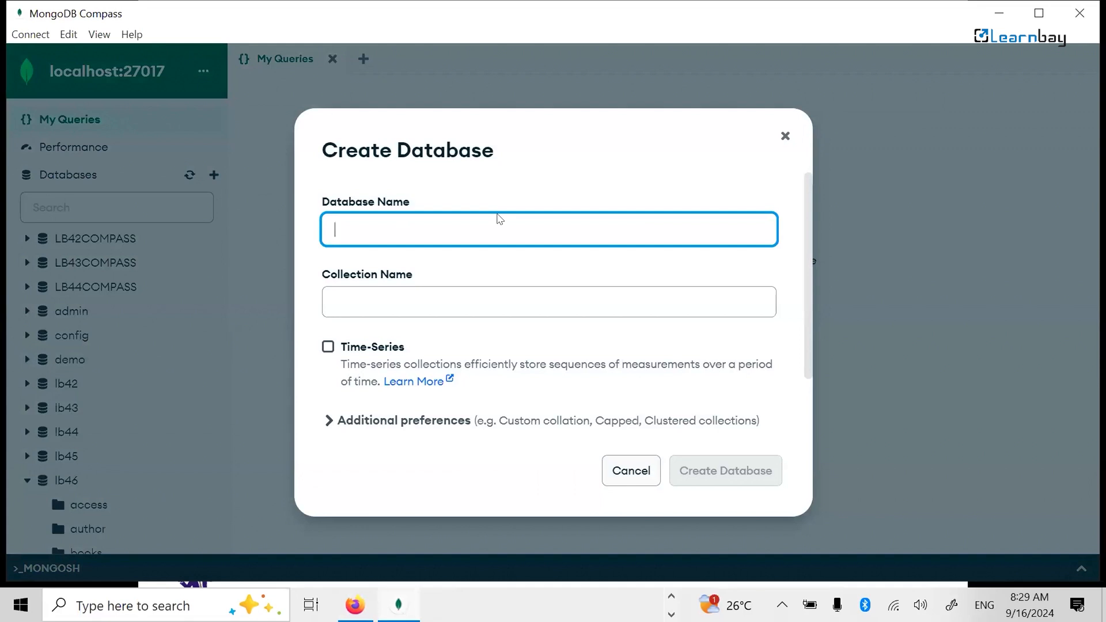
type("LB46COMPASS")
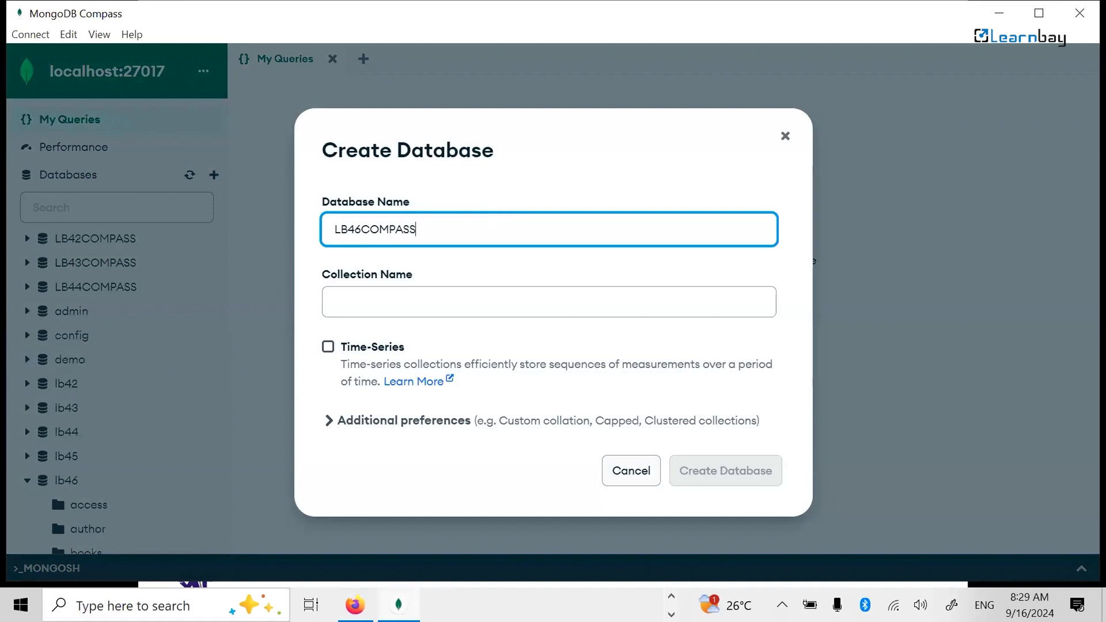
left_click(737, 479)
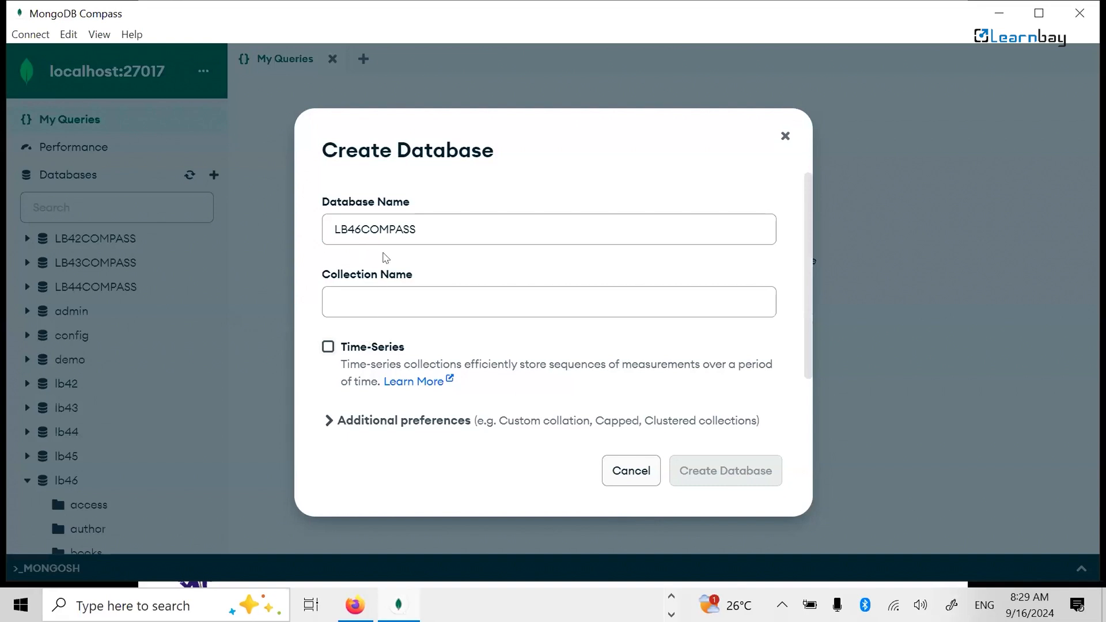
left_click(353, 303)
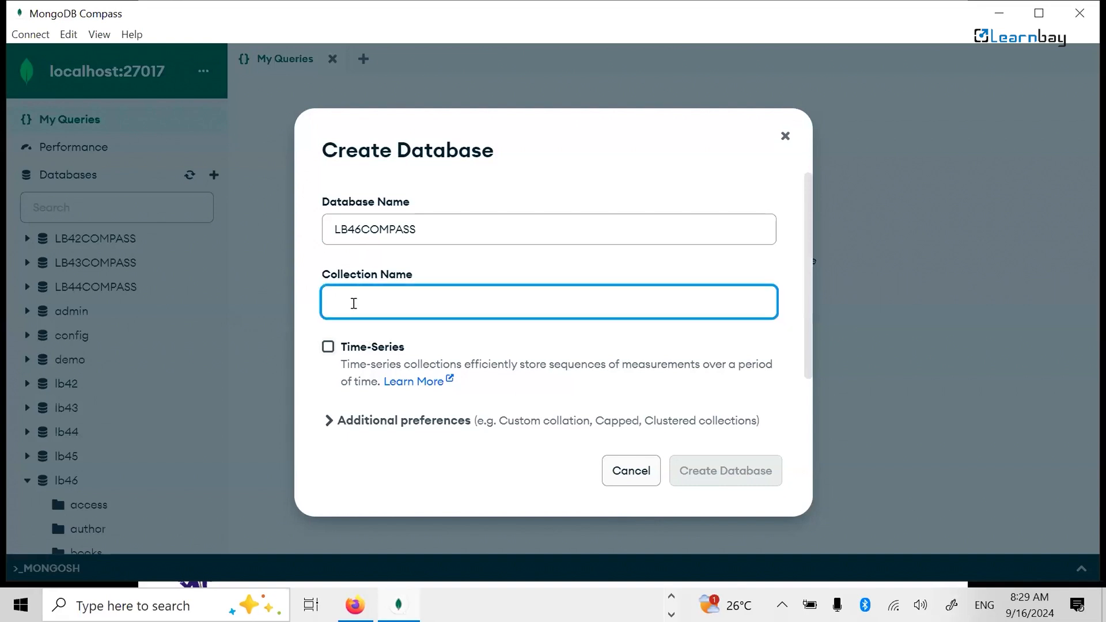
type("STU")
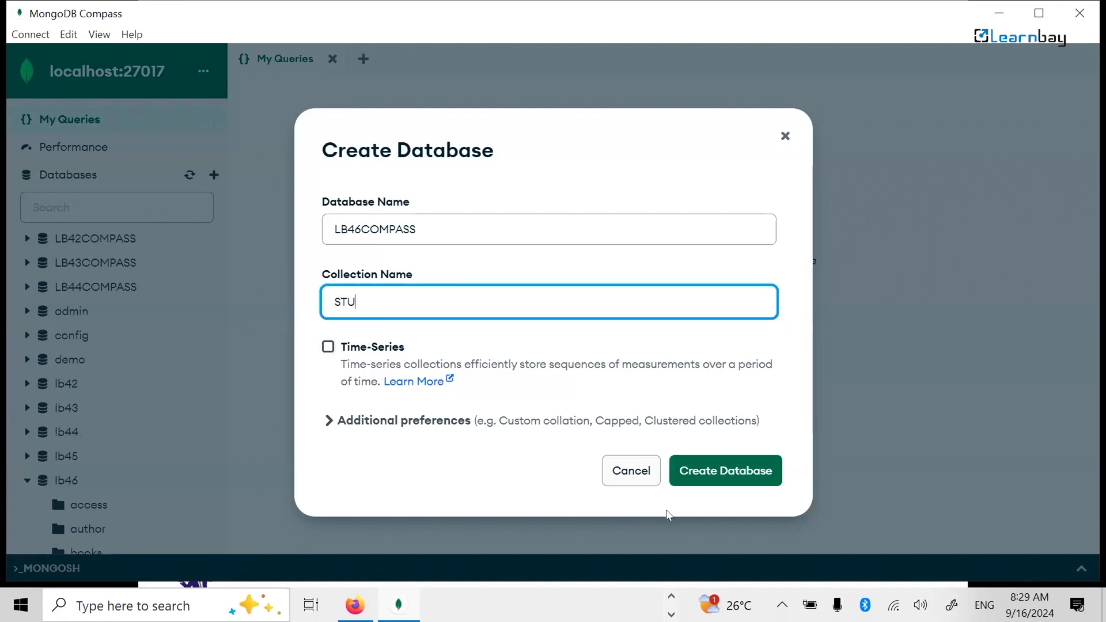
left_click(715, 483)
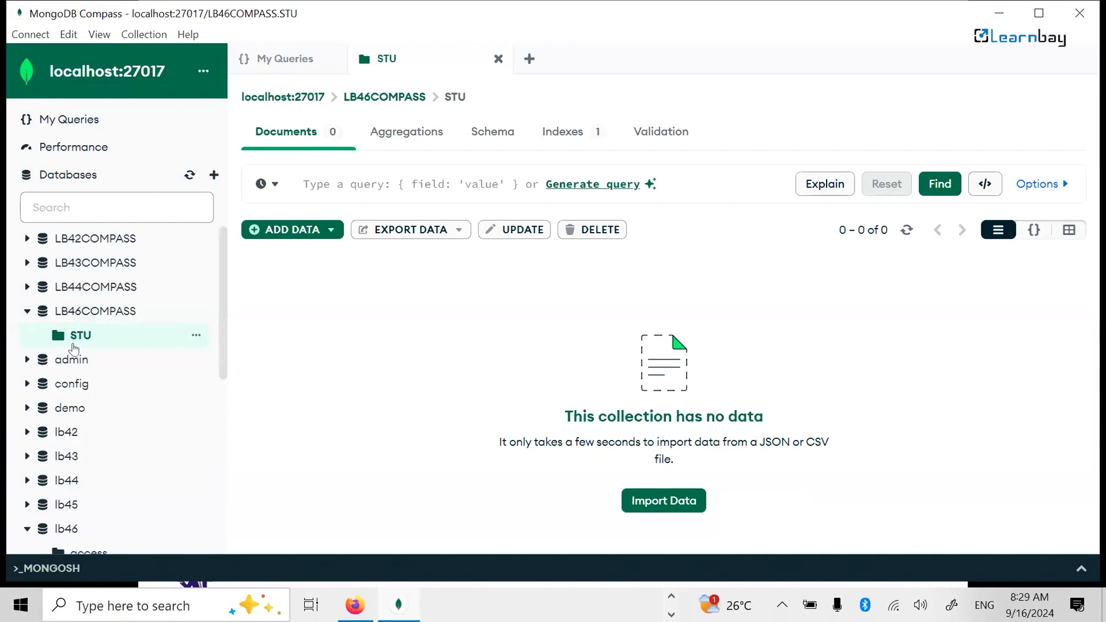
Step: View the collections of the LB46COMPASS database and open its STU collection
left_click(92, 311)
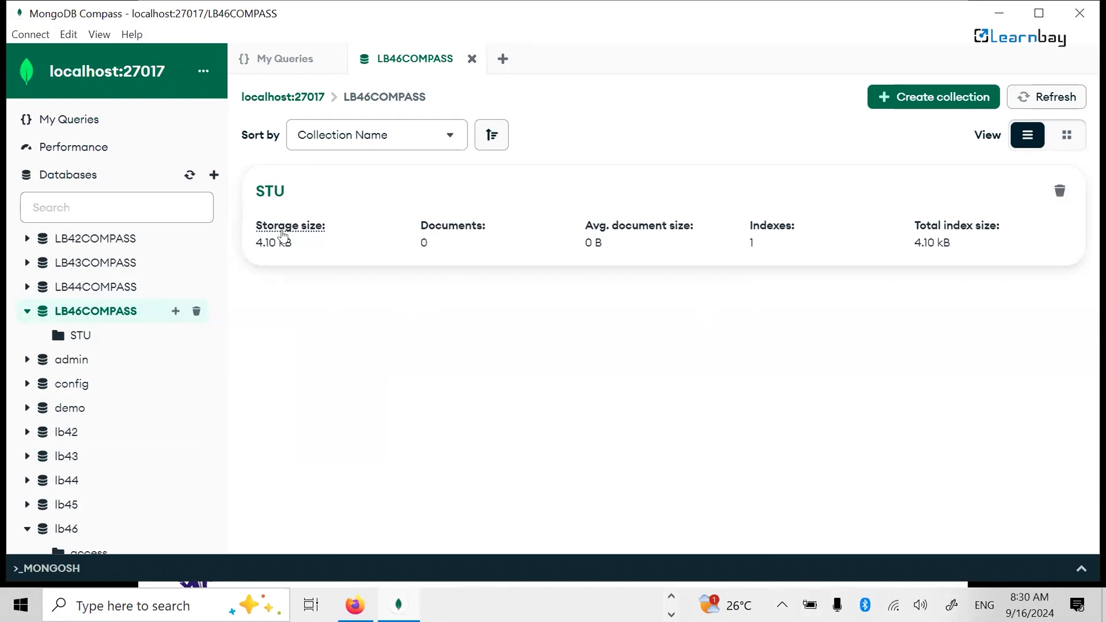
mouse_move(284, 231)
left_click(272, 195)
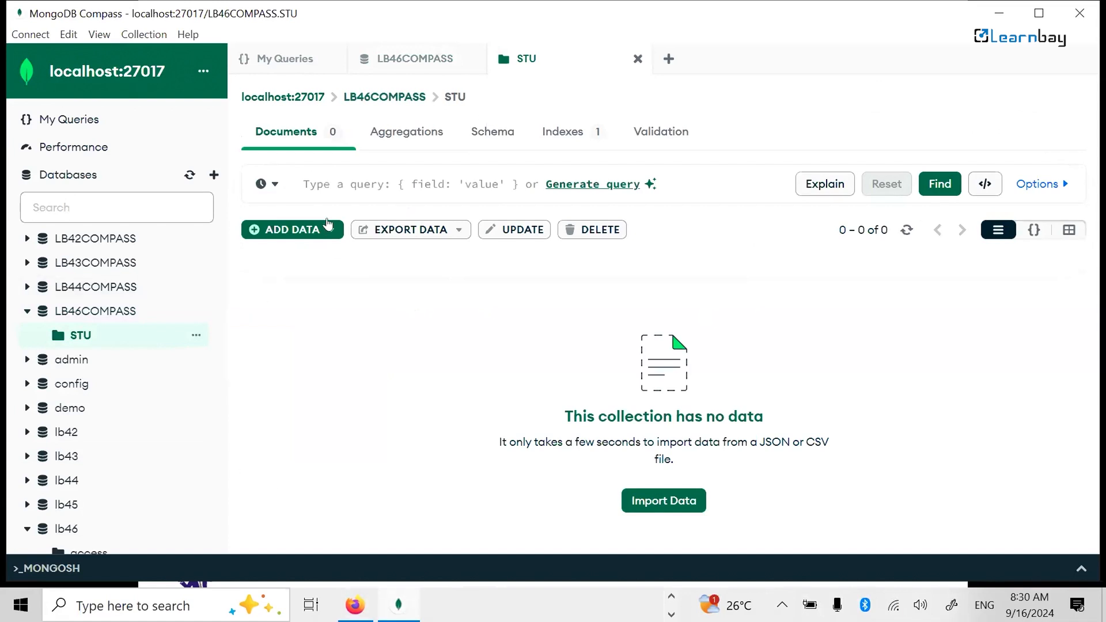
Step: Start a new document for the STU collection as JSON and add an "RNO" field with the value 1 below the _id
left_click(286, 236)
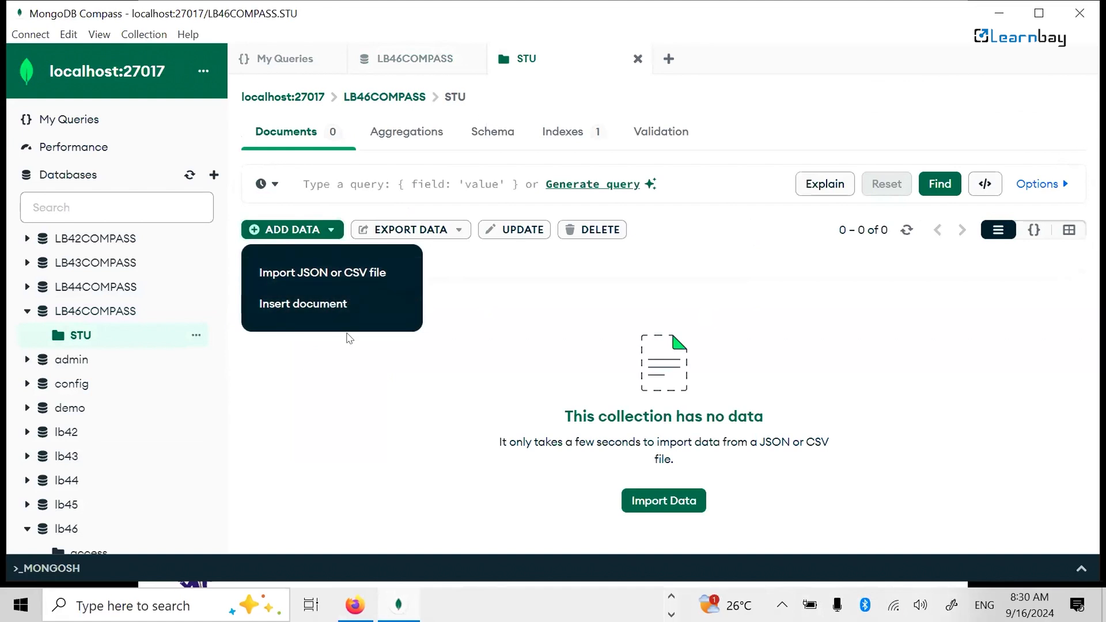
left_click(331, 304)
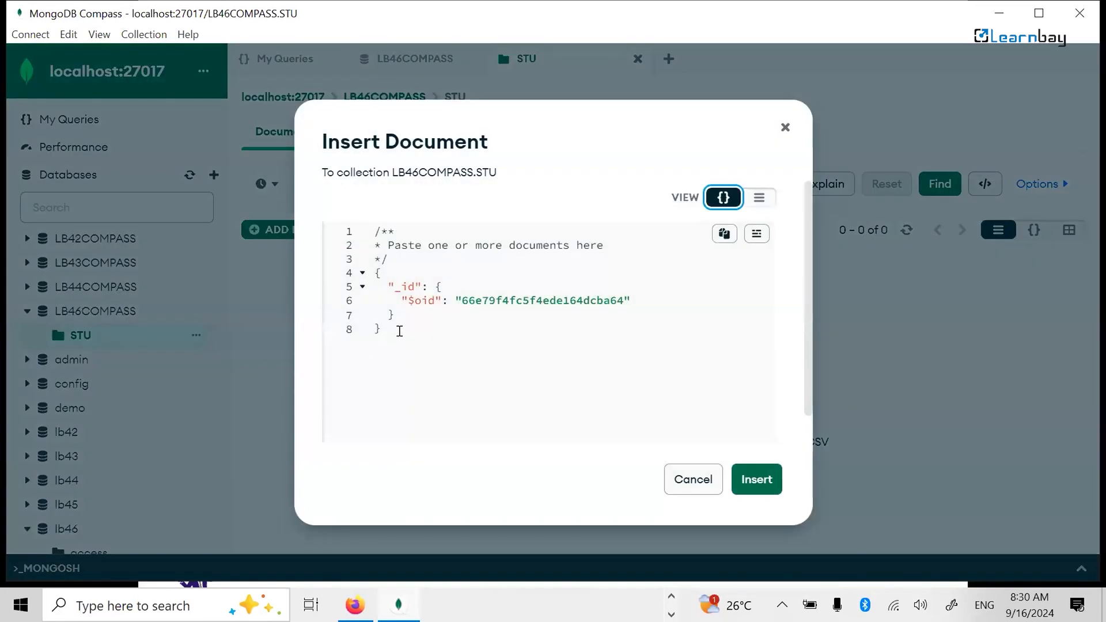
left_click(393, 314)
type(",")
key("Return")
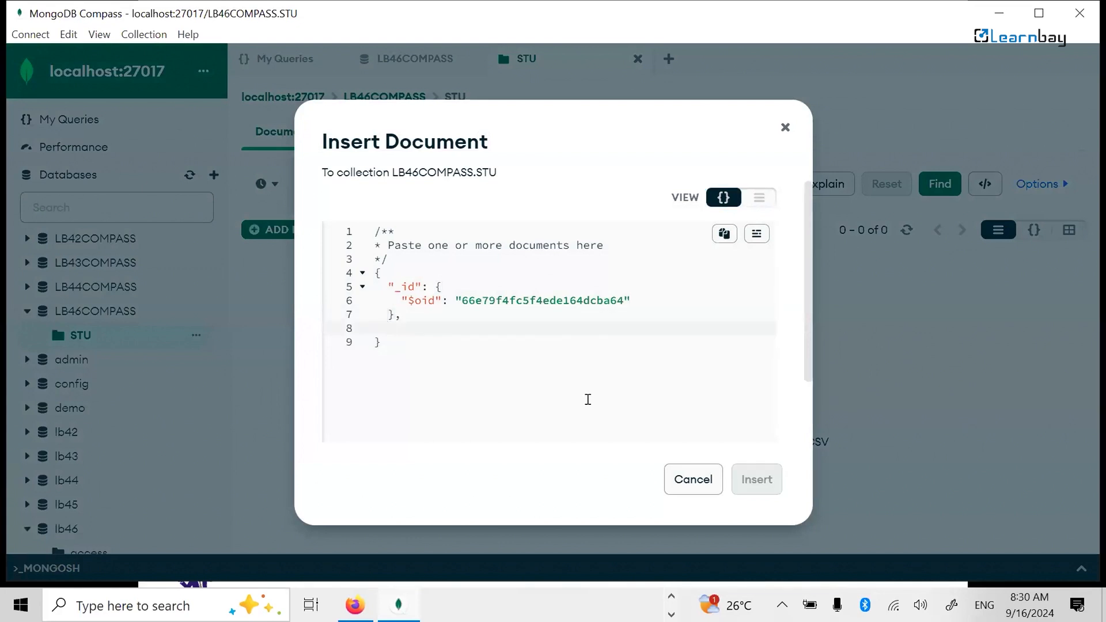
type("RNO\"")
key("Left")
key("Left")
key("Left")
key("Left")
type("\"")
key("End")
type(":1,")
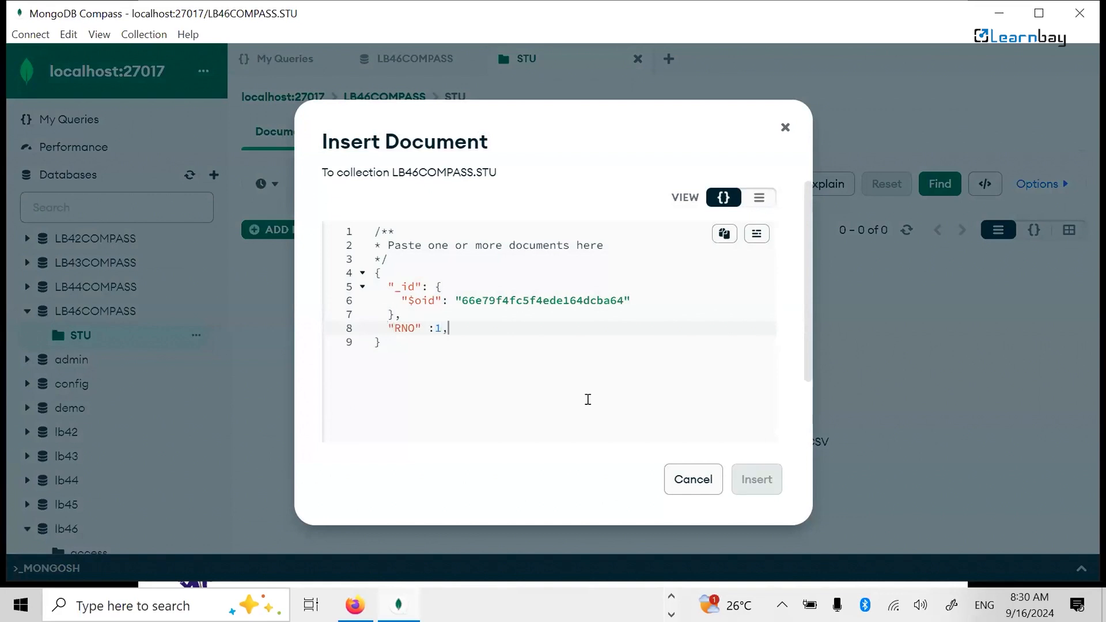
Step: Add a "NAME" field with the student's name and an "AGE" field of 12, and insert the document into STU
key("Return")
type("\"NAME\" : ")
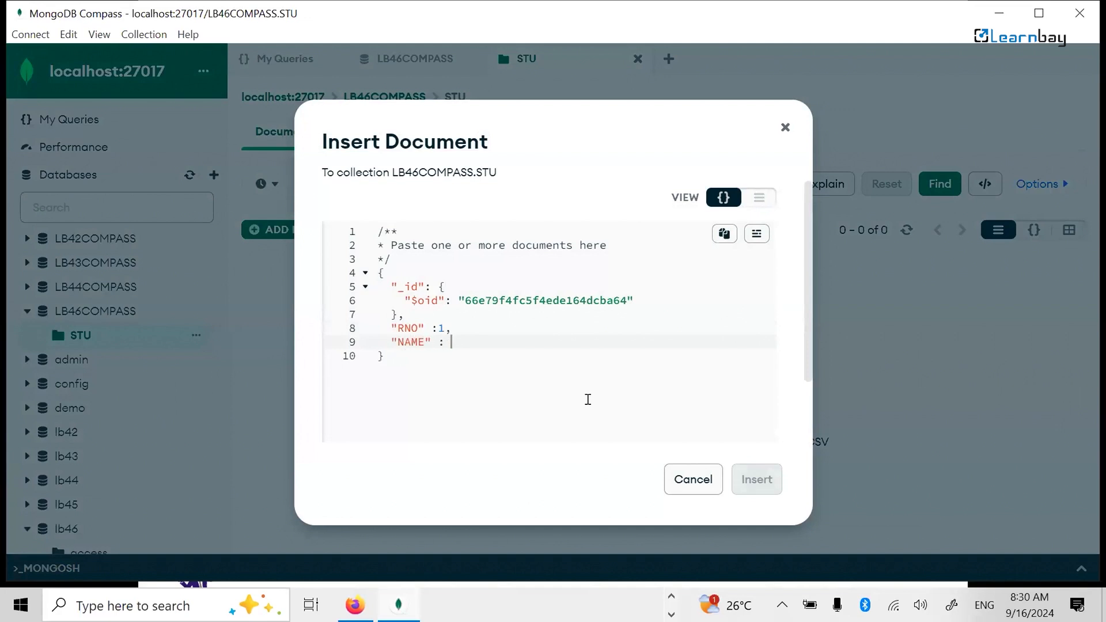
type("\"AJAY\"")
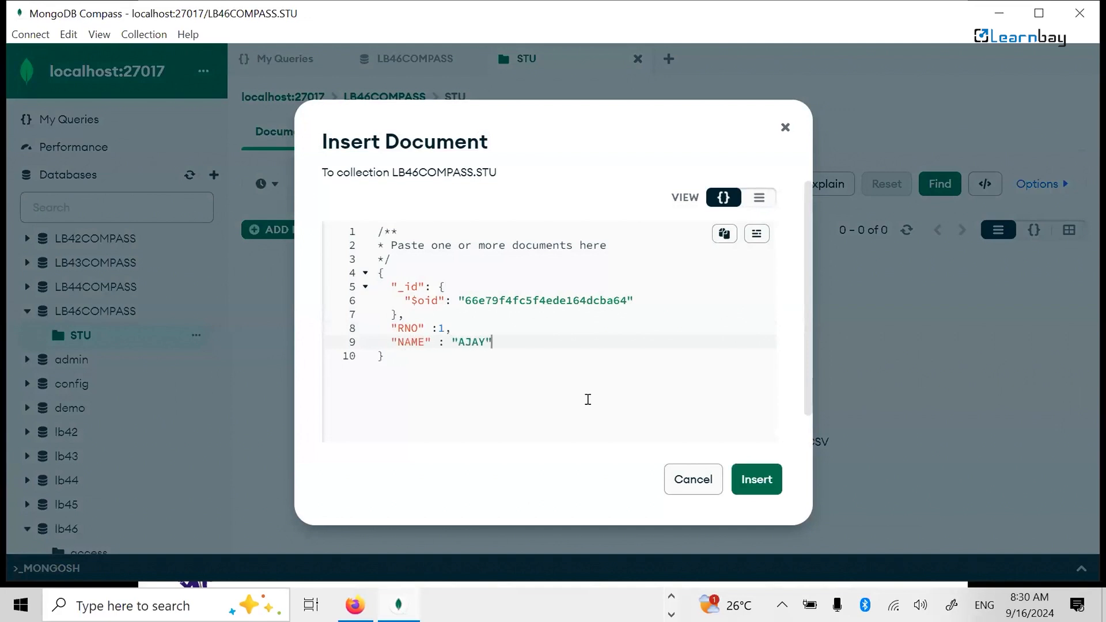
type(",")
key("Return")
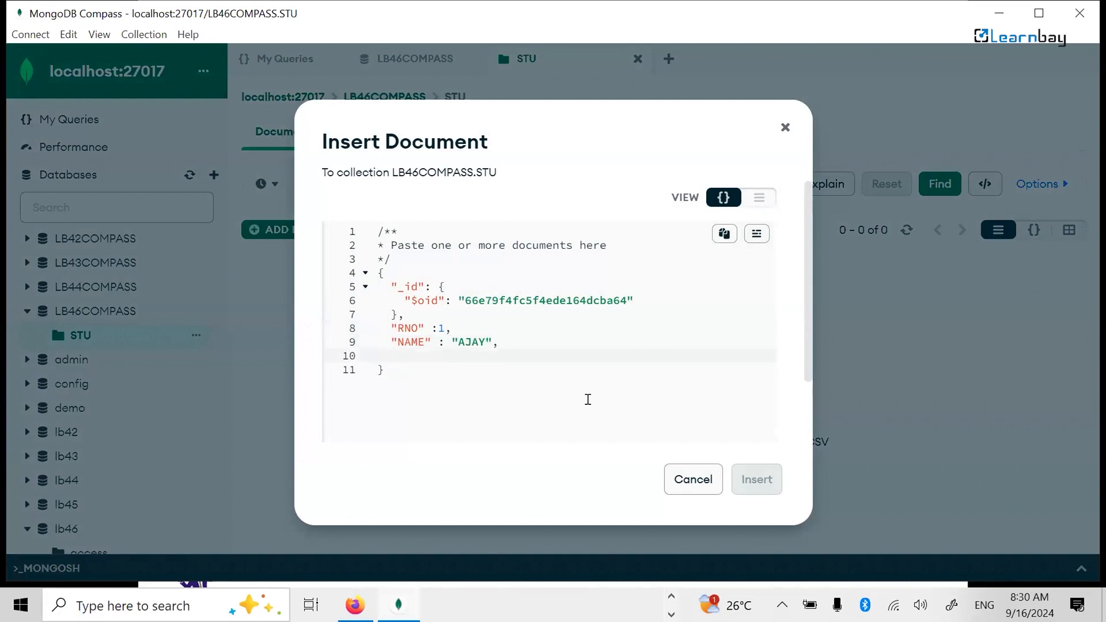
type("\"AGE\" : 12")
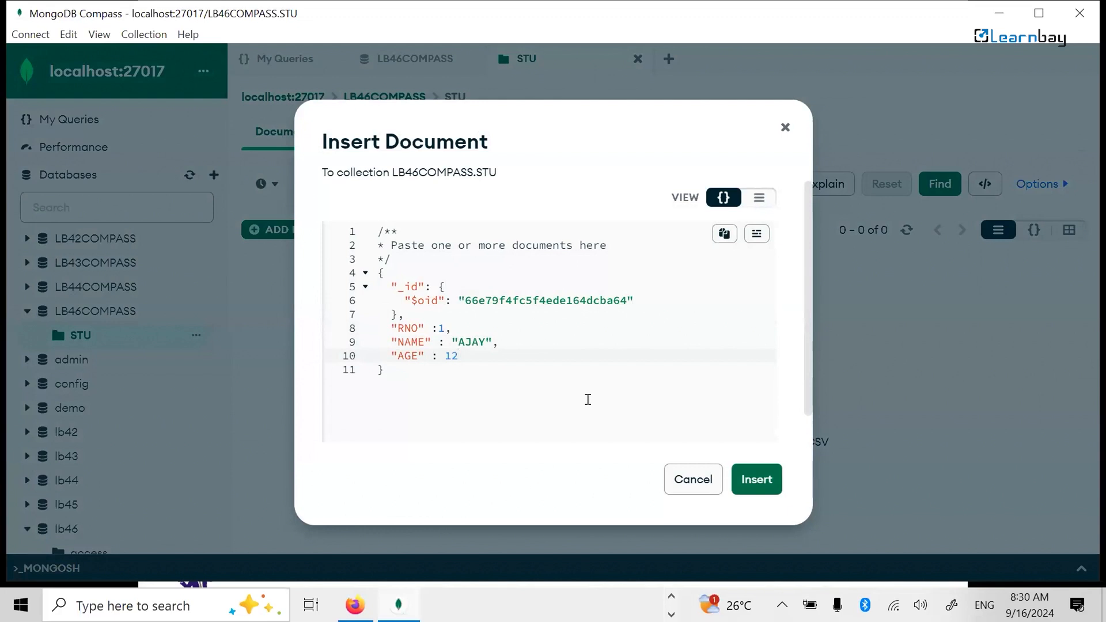
left_click(743, 479)
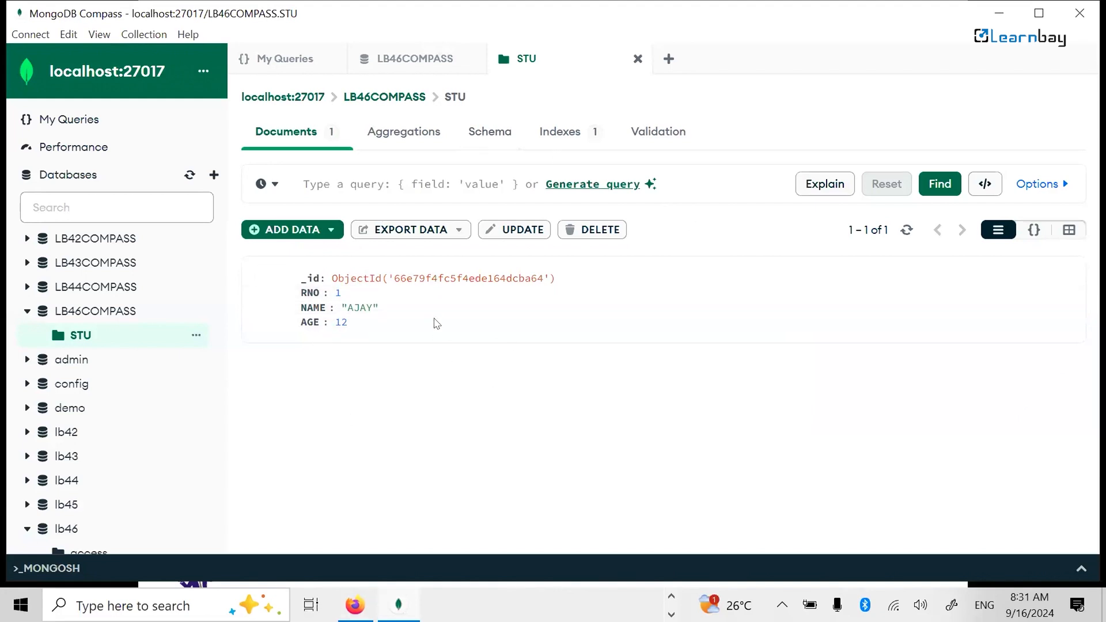
Step: Start a second STU document in the field-by-field view and add an RNO field with the value 2 after _id
left_click(282, 231)
left_click(300, 302)
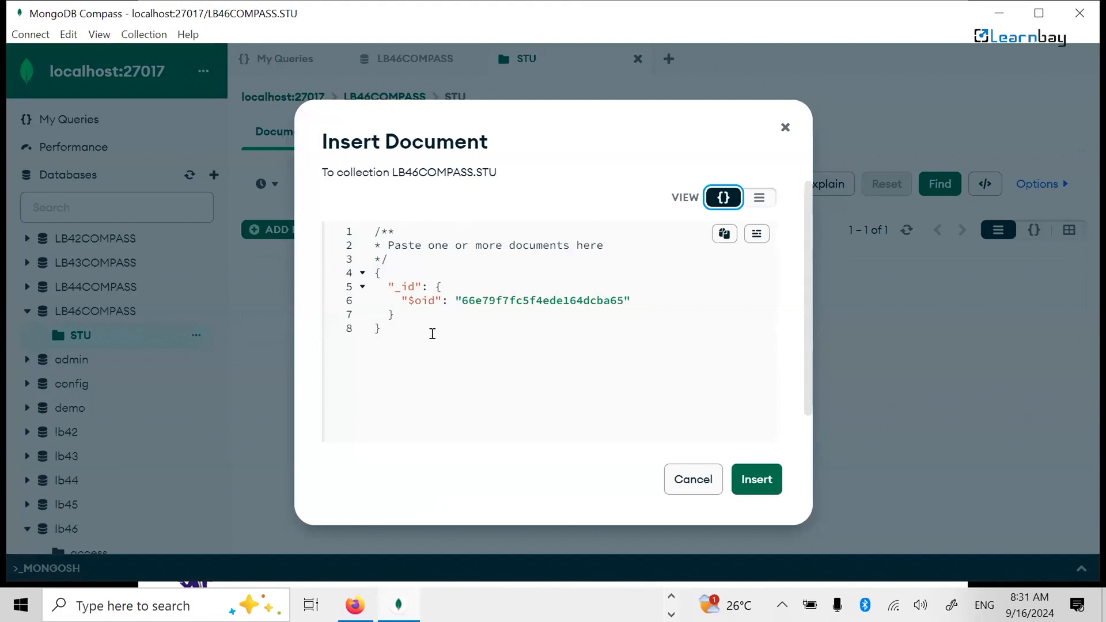
left_click(759, 197)
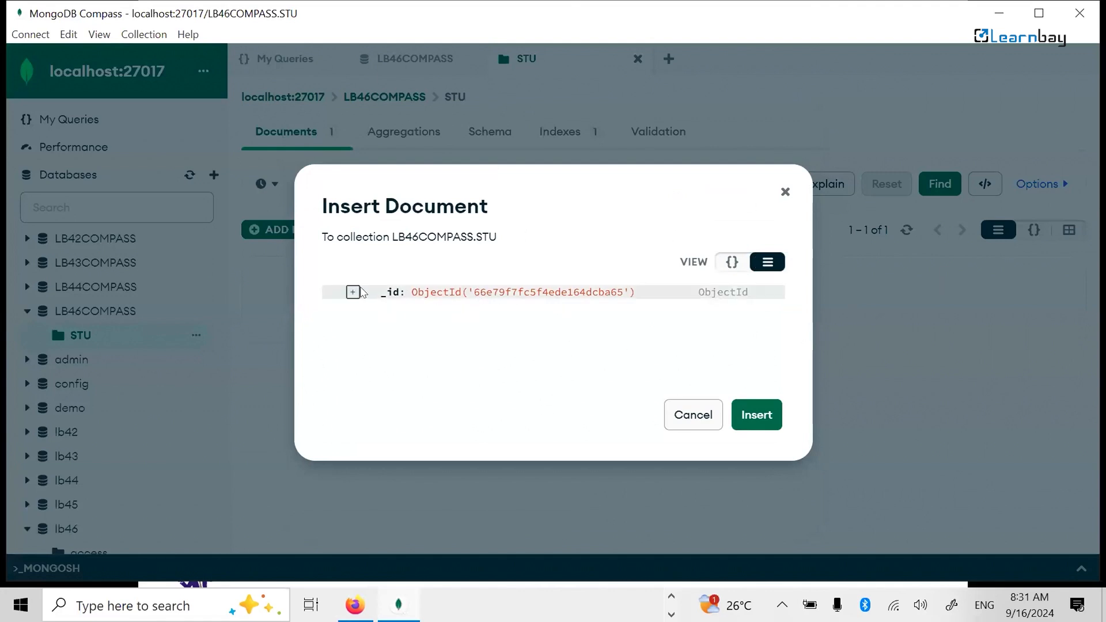
left_click(352, 294)
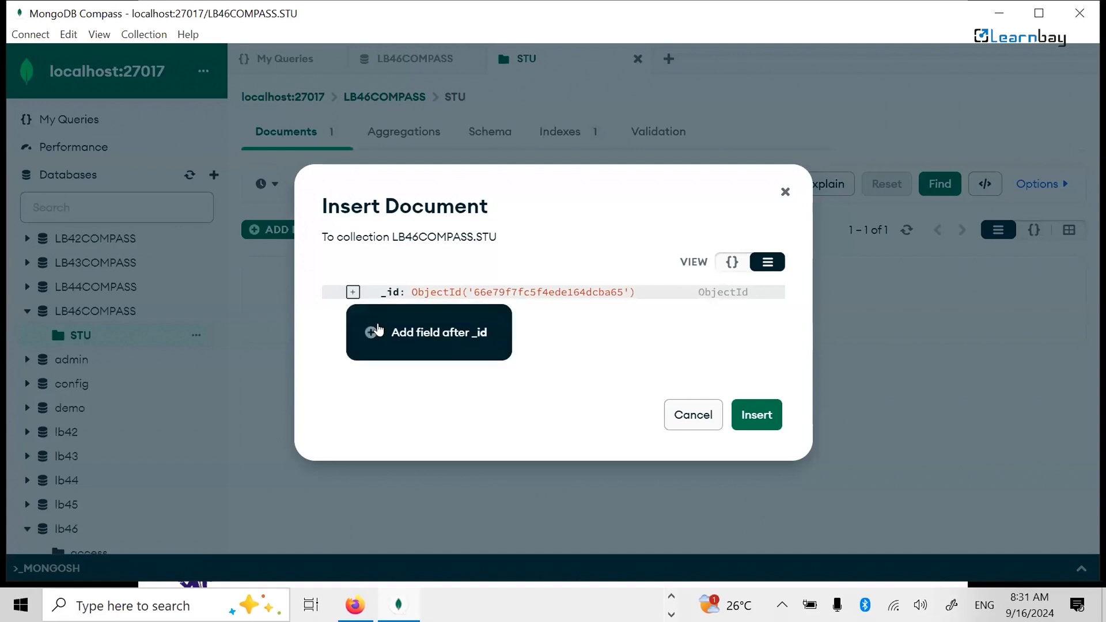
left_click(395, 331)
type("RNO")
key("Tab")
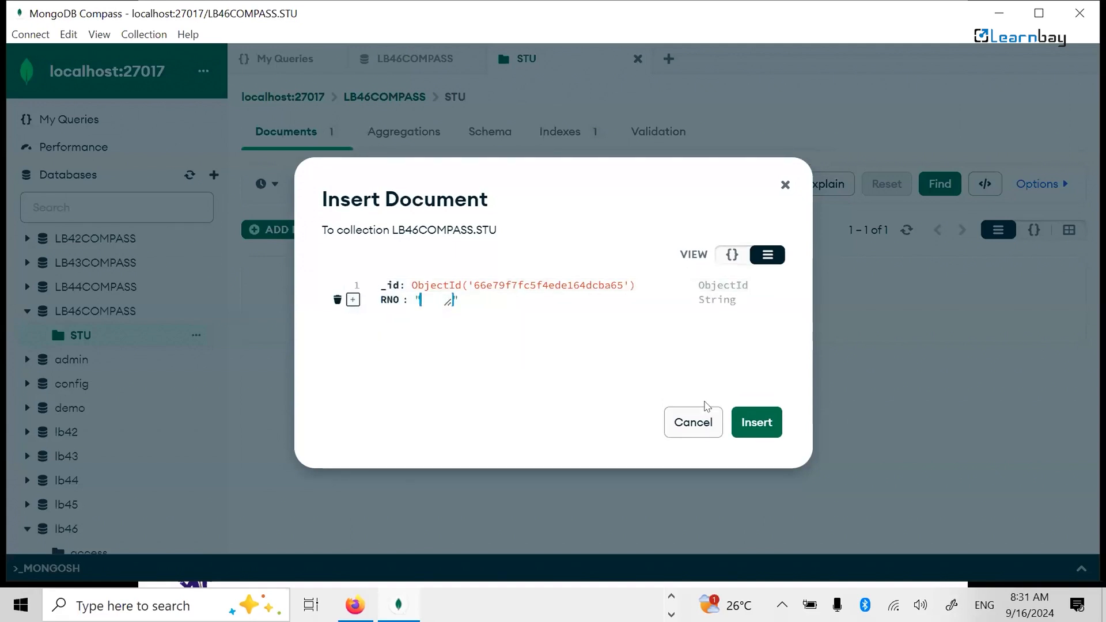
left_click(352, 289)
left_click(496, 362)
Step: Add a NAME field after RNO and enter the second student's name
left_click(353, 300)
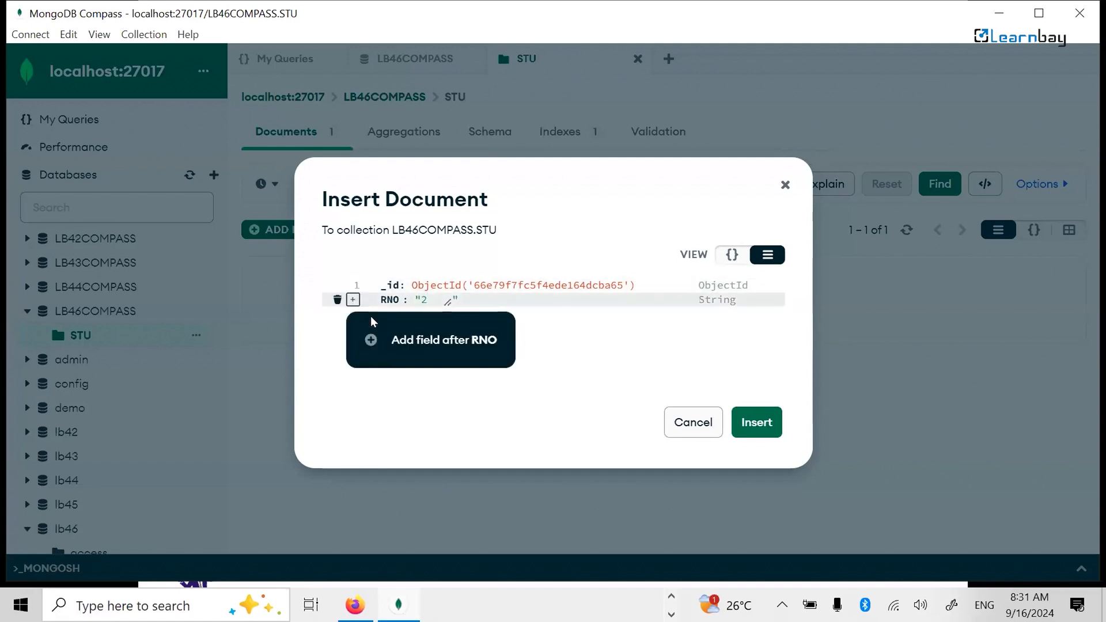
left_click(399, 347)
type("NAME")
key("Tab")
type("RAMESG")
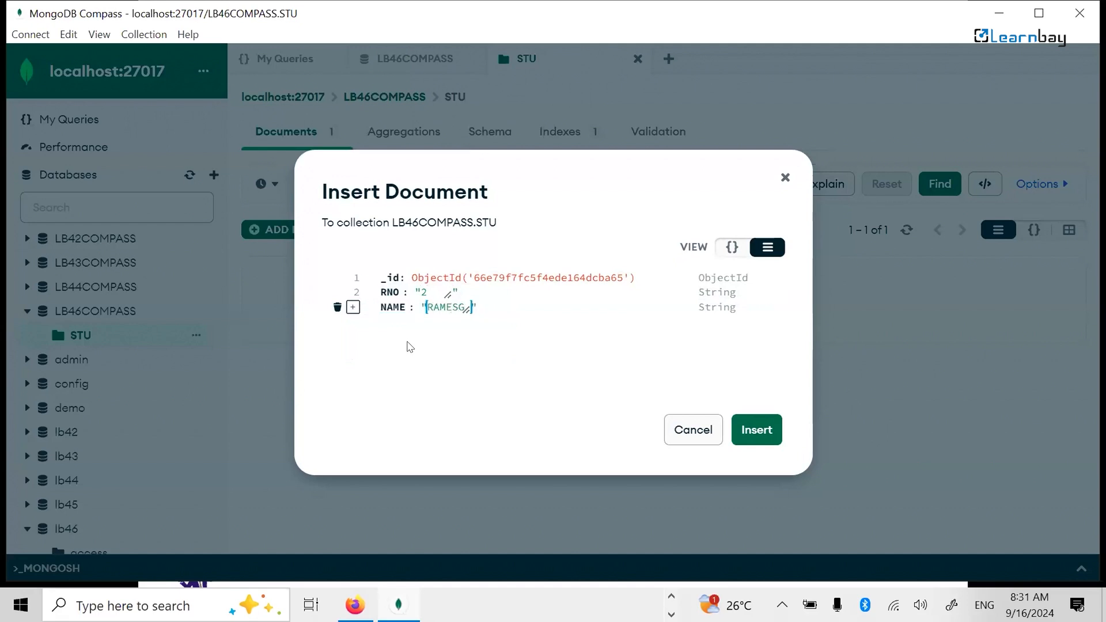
key("BackSpace")
type("H")
Step: Add a CLASS field with the value 7TH and a MARKS field with the value 95 after NAME
left_click(353, 307)
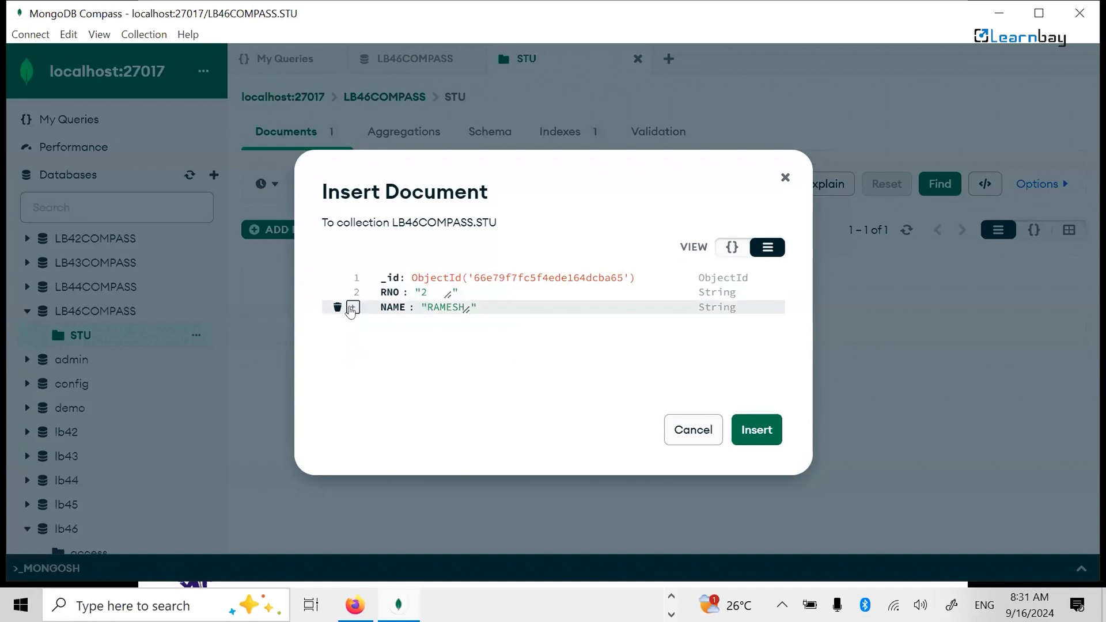
left_click(413, 355)
type("CLASSS")
key("Tab")
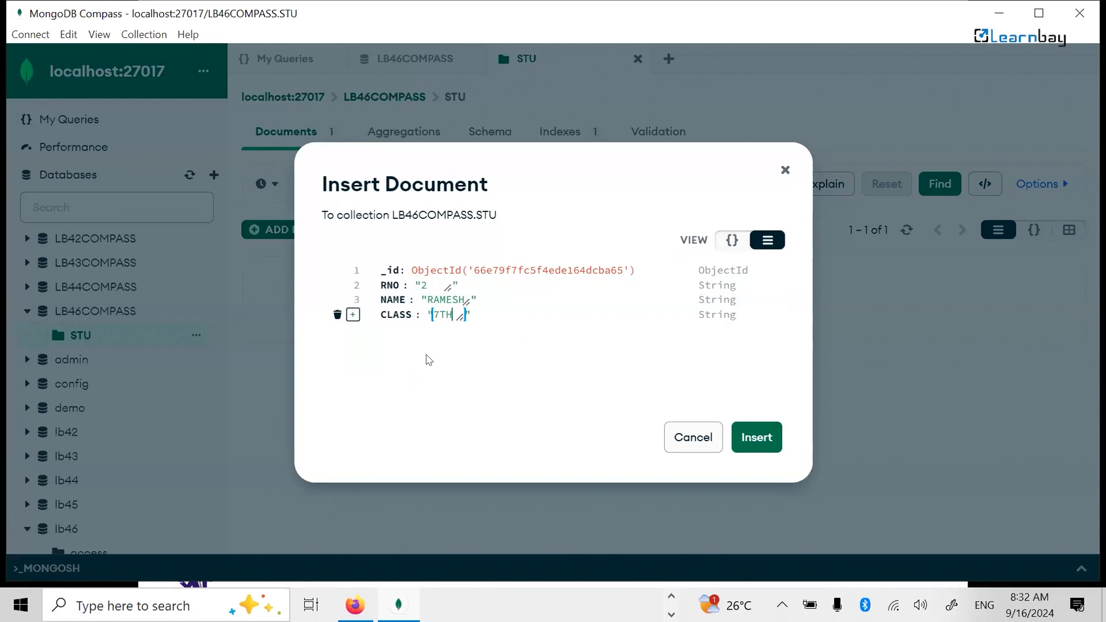
left_click(353, 314)
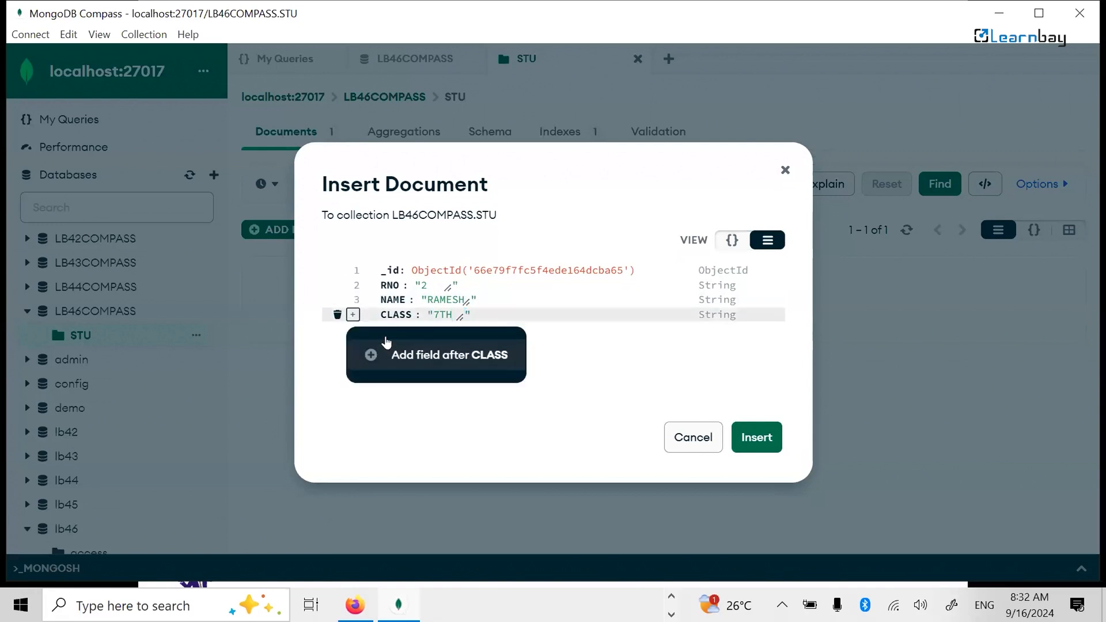
left_click(399, 355)
type("MARKS")
key("Tab")
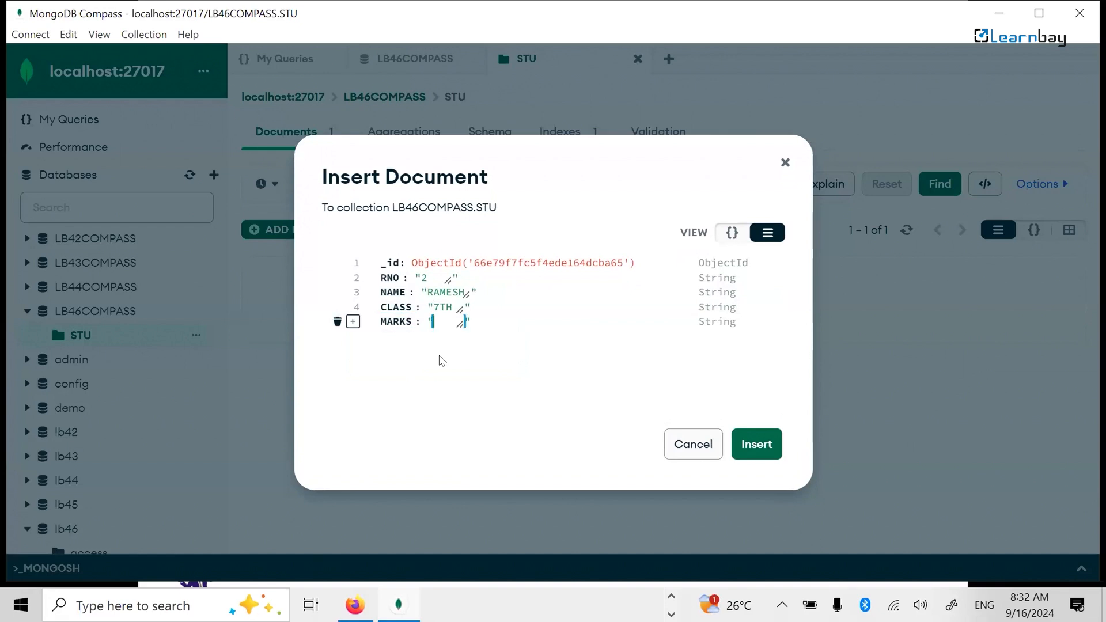
type("95")
Step: Change the data type of the MARKS and RNO fields to Int32
left_click(770, 322)
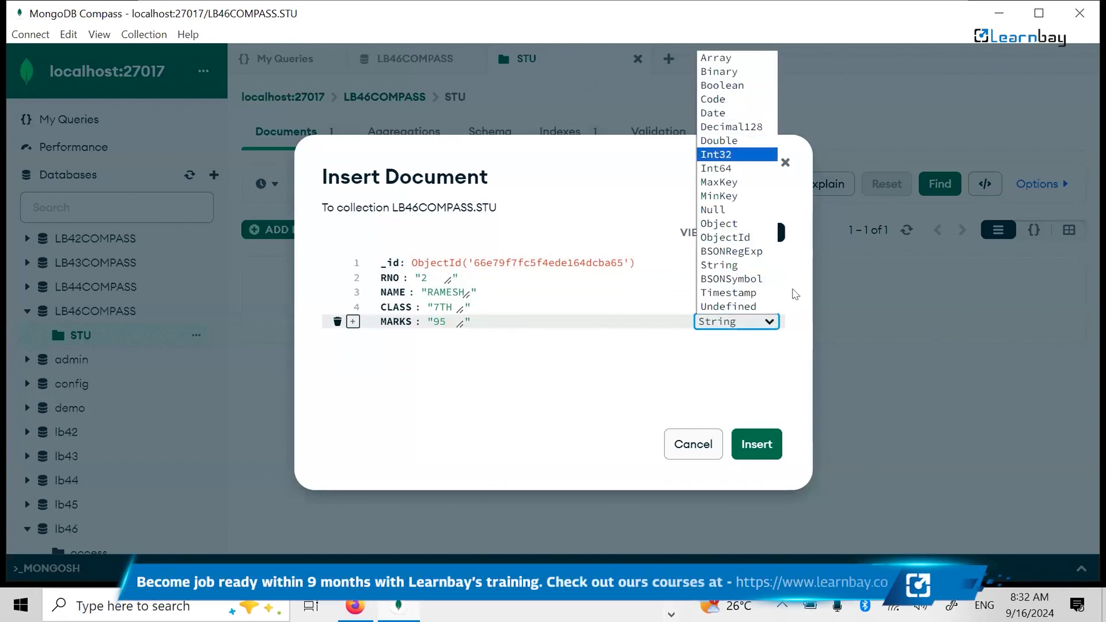
key("Return")
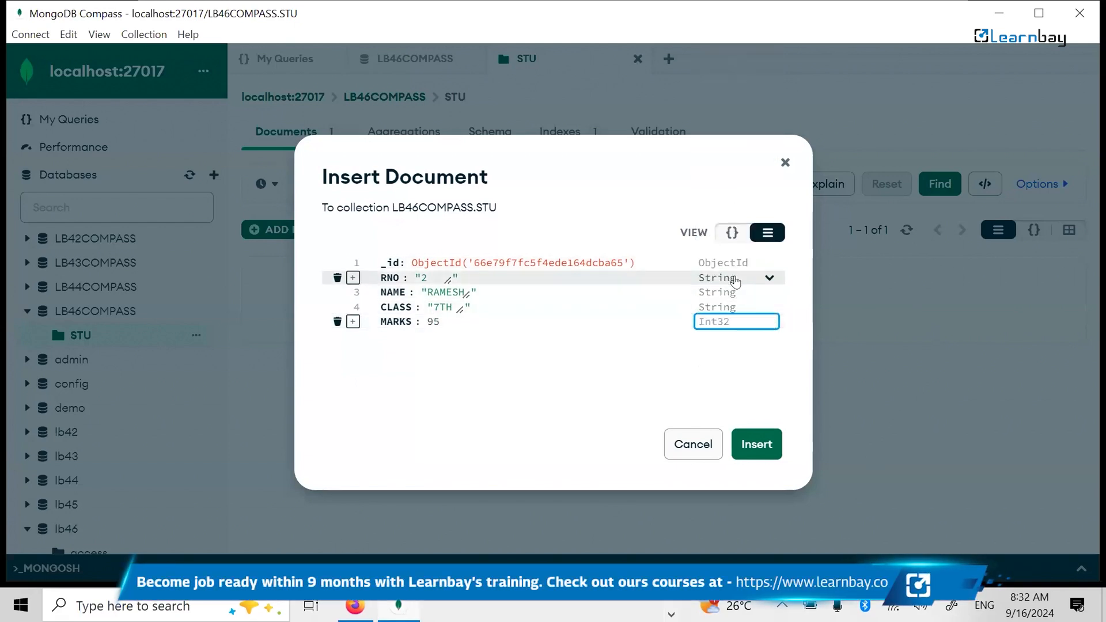
left_click(733, 279)
left_click(720, 389)
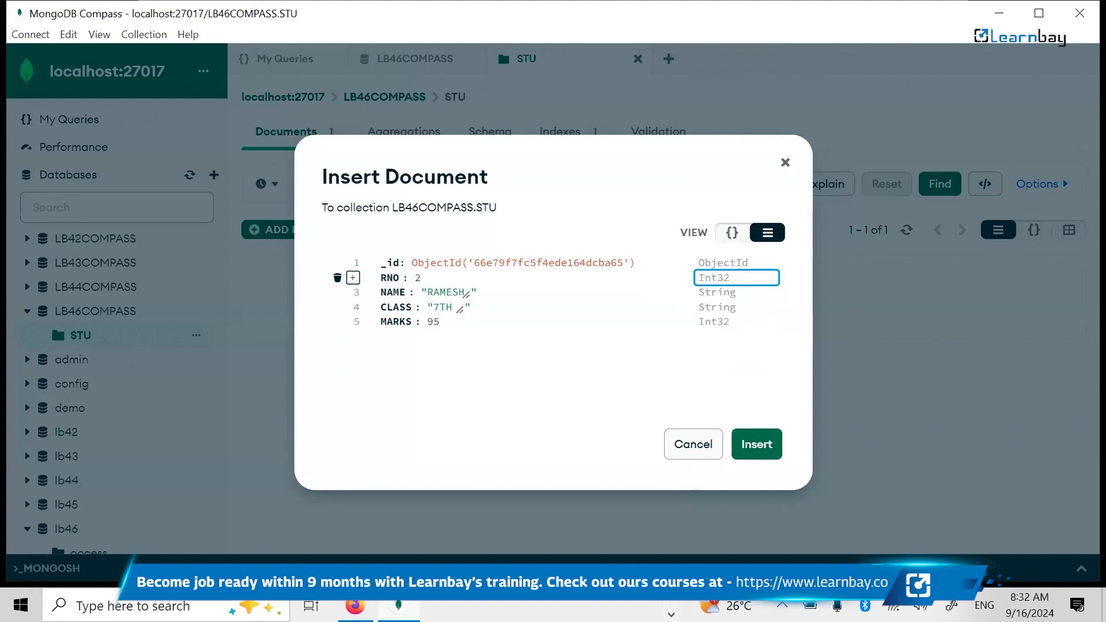
Step: Insert the second student document and start a third STU document in the JSON view with RNO set to 3
left_click(756, 444)
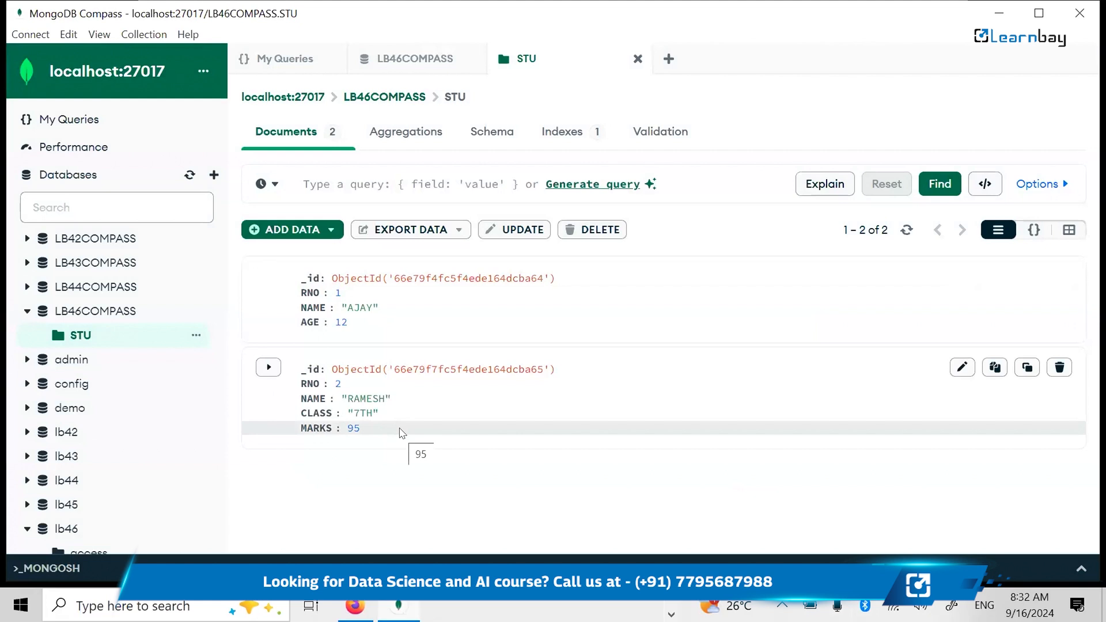
left_click(294, 229)
left_click(446, 422)
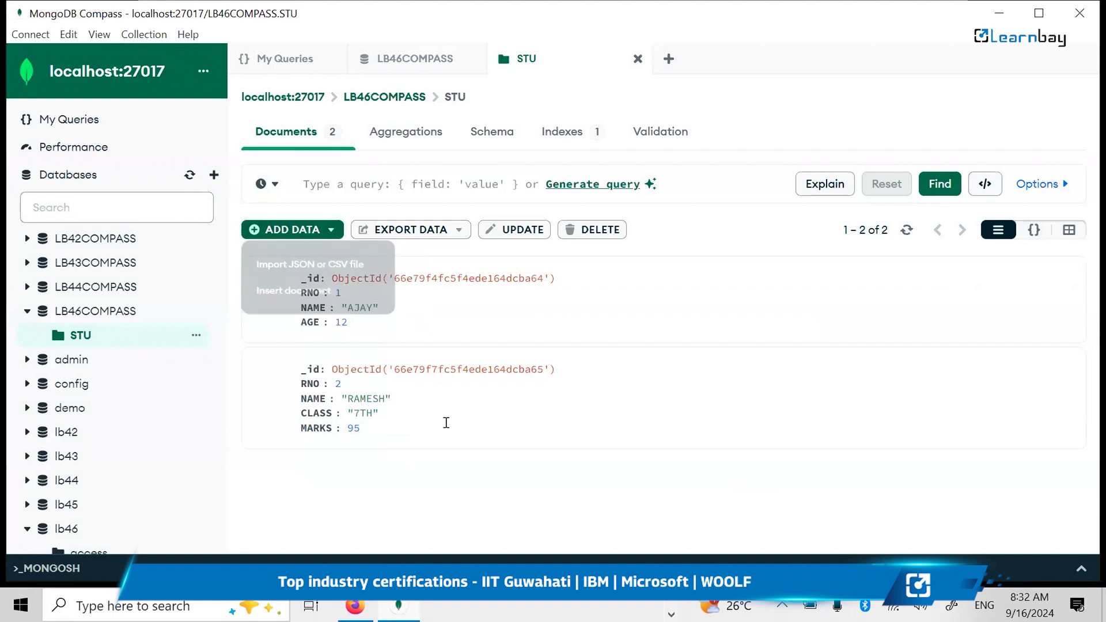
key("Up")
type(",")
key("Return")
type("\"RNO")
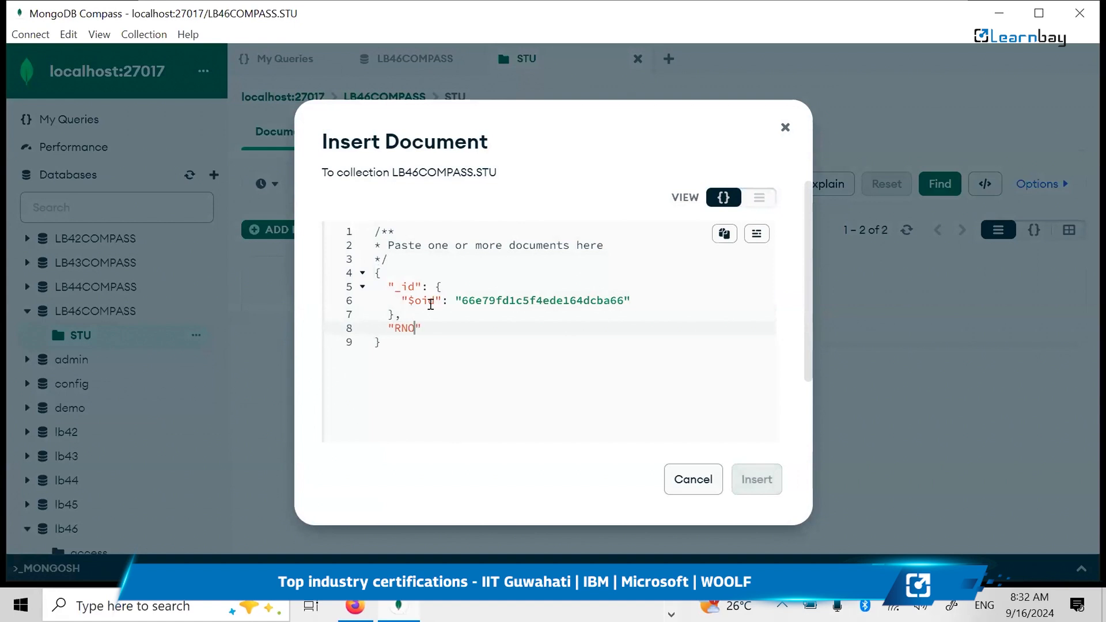
type("\":3,")
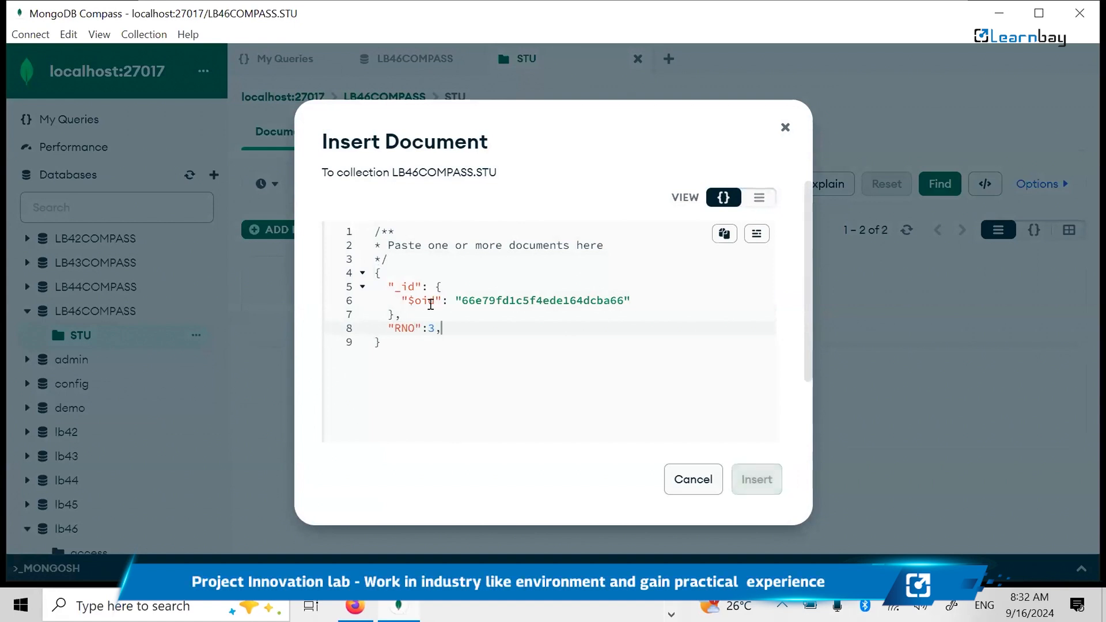
Step: Add a NAME field on a new line after RNO and enter the third student's full name
key("Return")
type("\"NAME\" : \"")
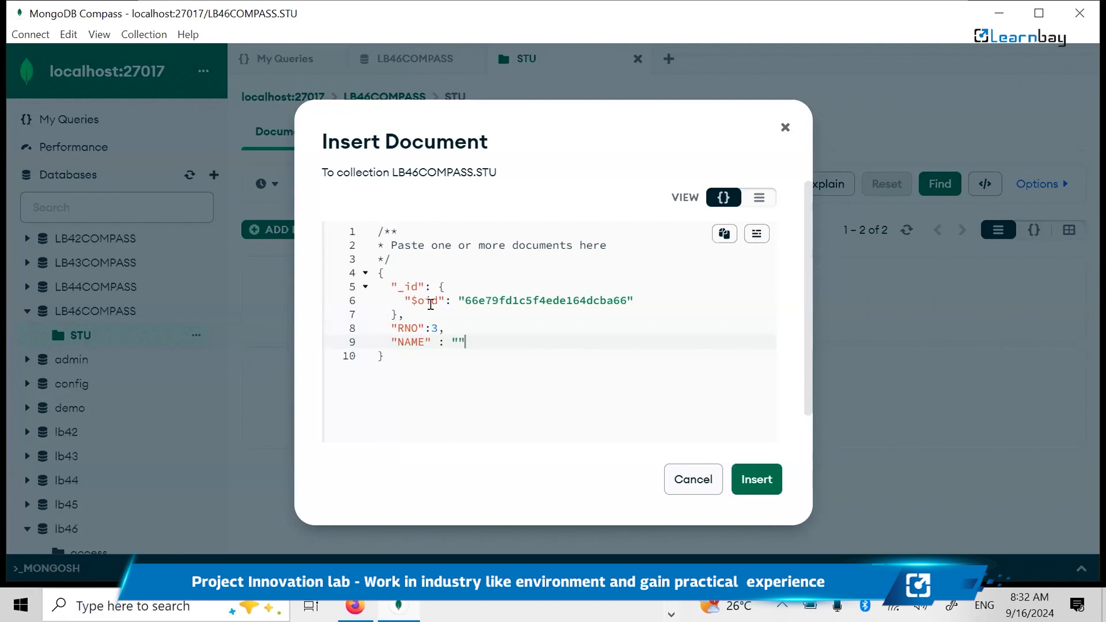
type("KAPIL GUPTA\"")
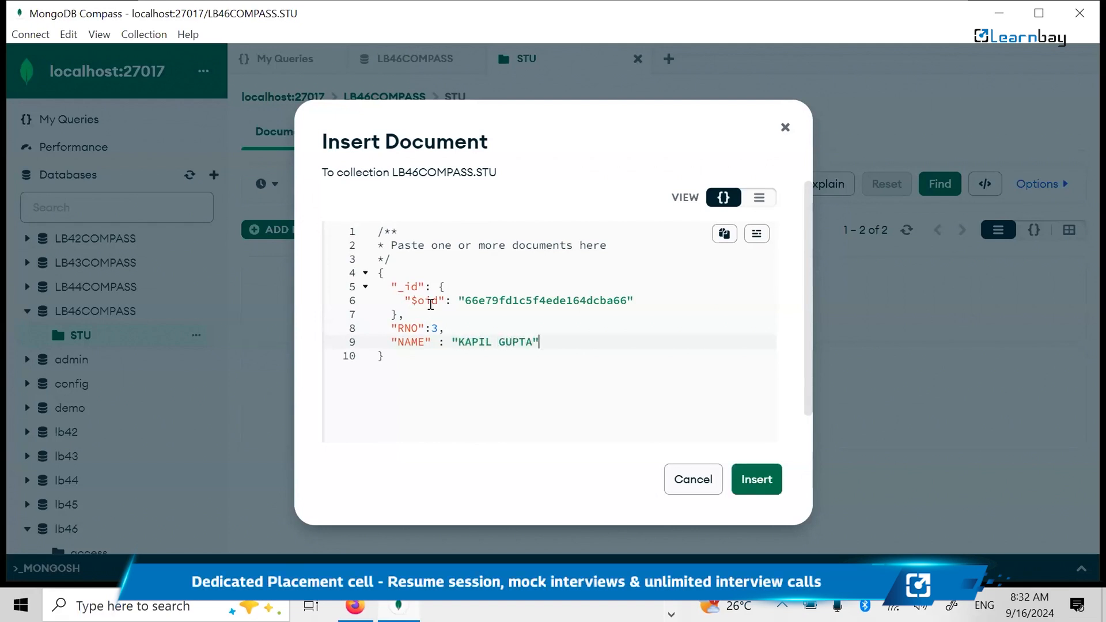
type(",")
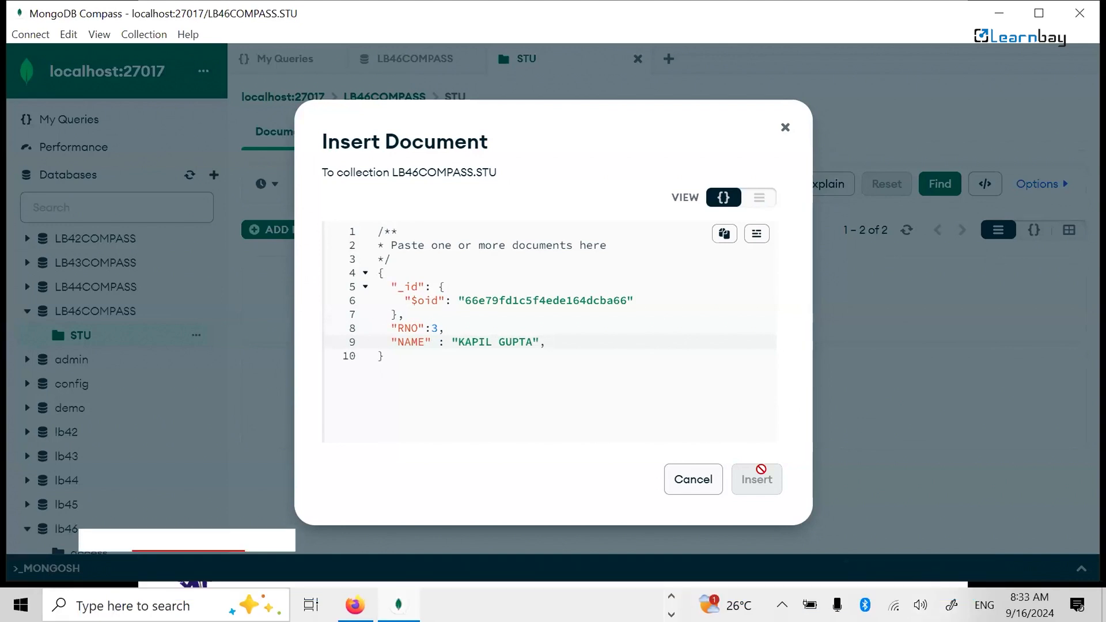
Step: Add a CLASS field with the value "8TH" on the line after NAME
key("Return")
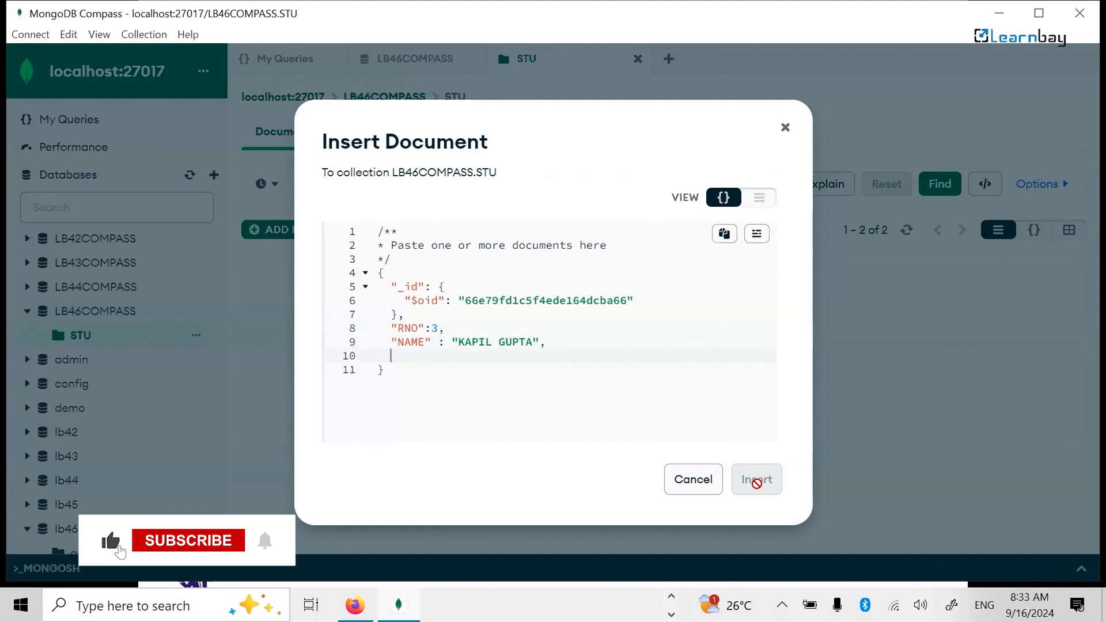
type("\"")
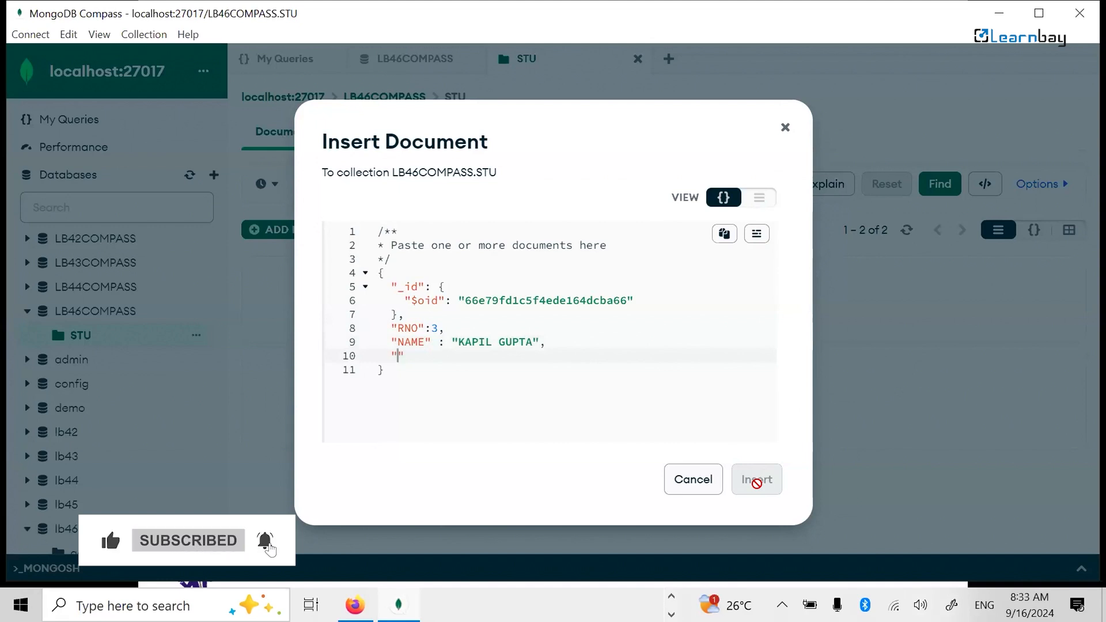
type("CLASS\"")
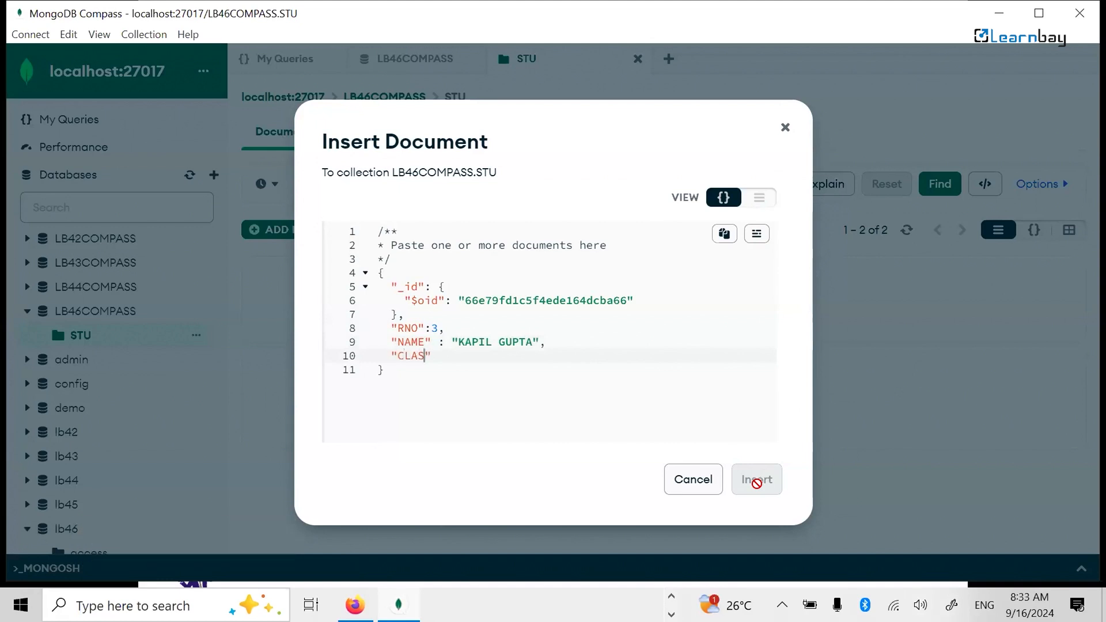
type(" :\"8")
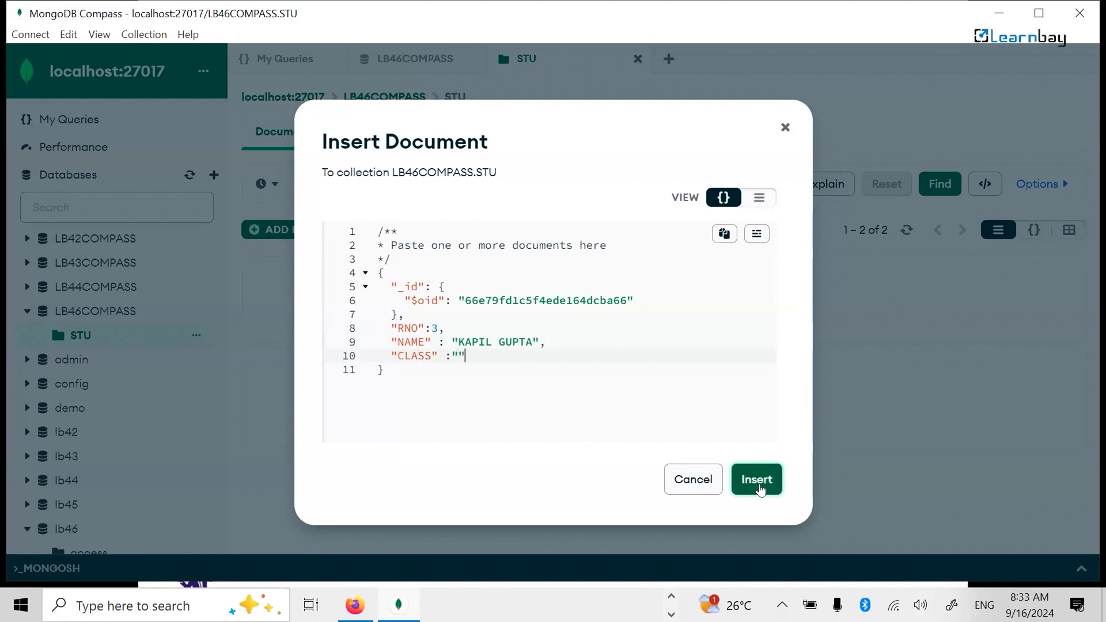
type("TH")
key("Return")
key("BackSpace")
type(",")
Step: Add an AGE field with the value 14 after CLASS and insert the third student document
key("Return")
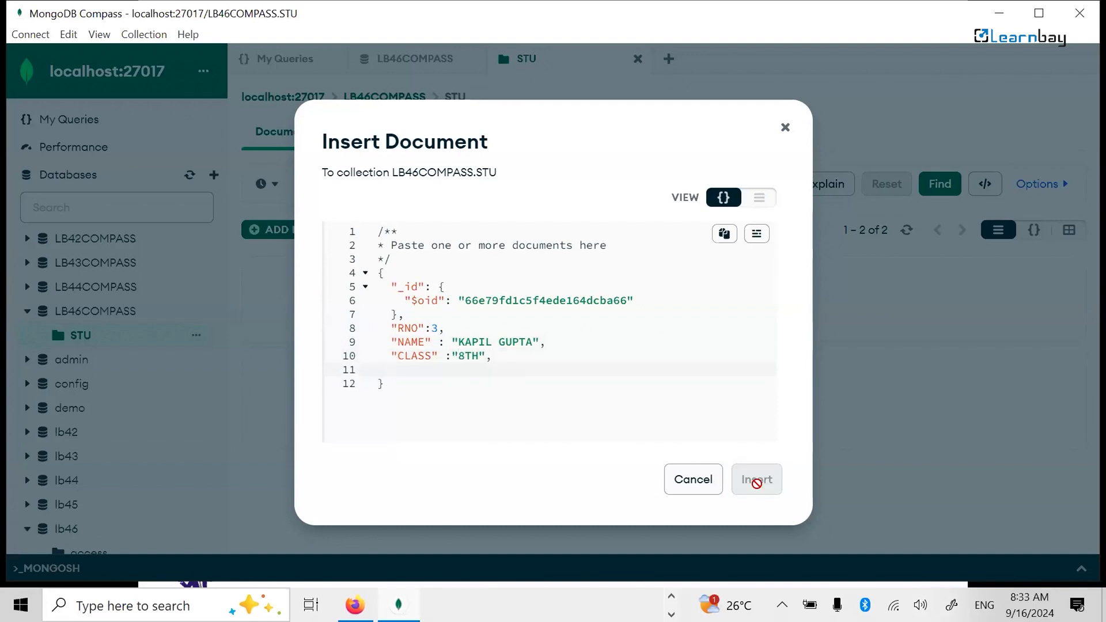
type("\"AGE\" :14")
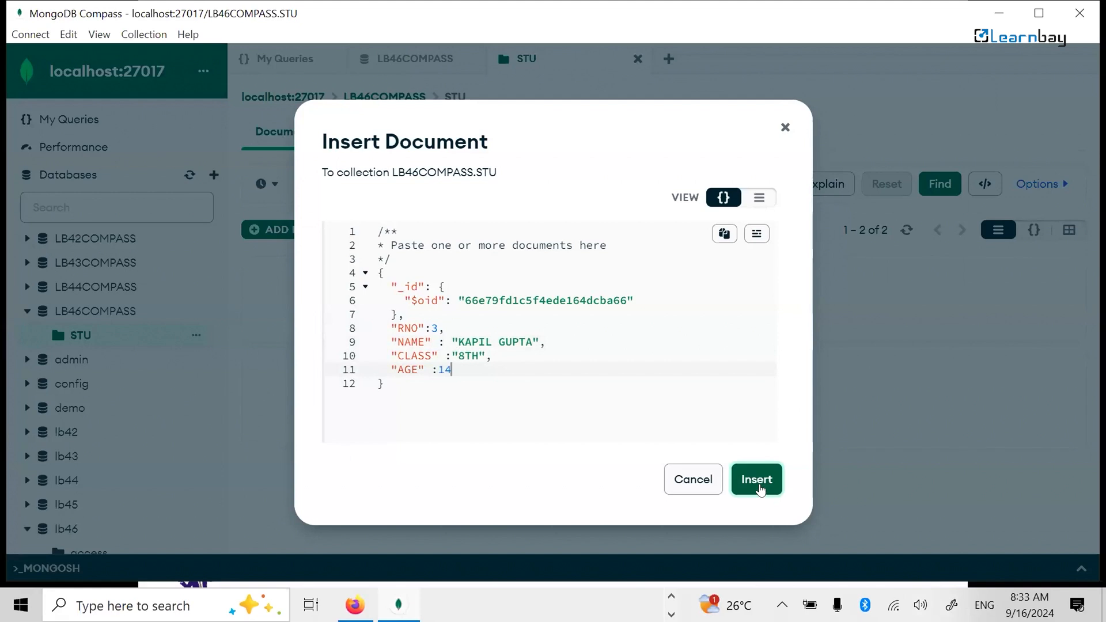
left_click(759, 479)
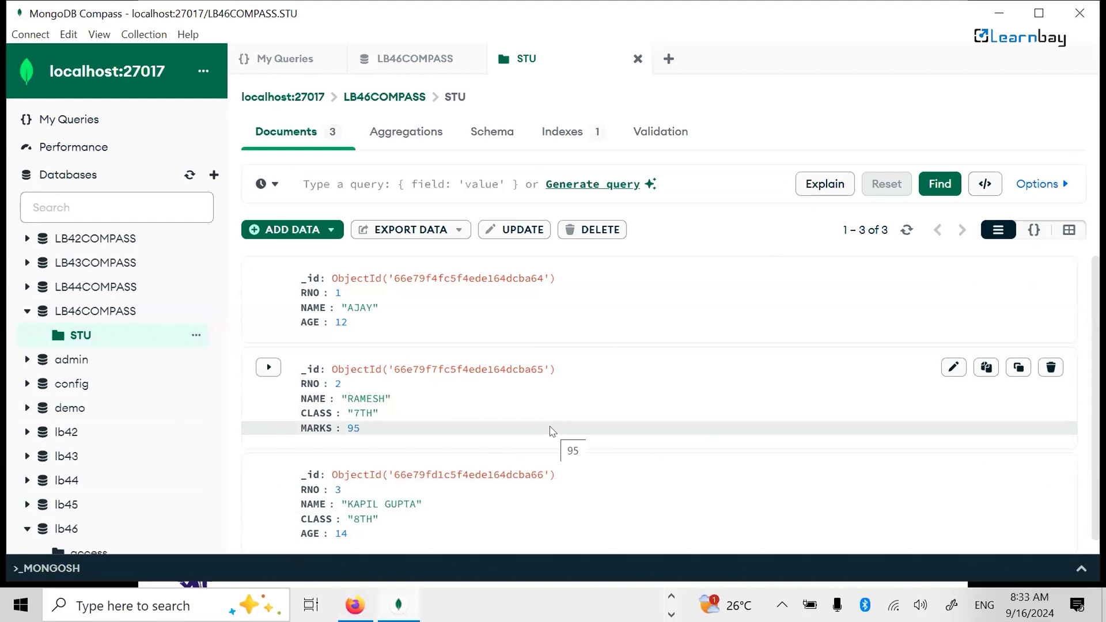
Step: Examine the STU documents in the JSON view and across all columns of the table view, and return to the list view
left_click(1031, 230)
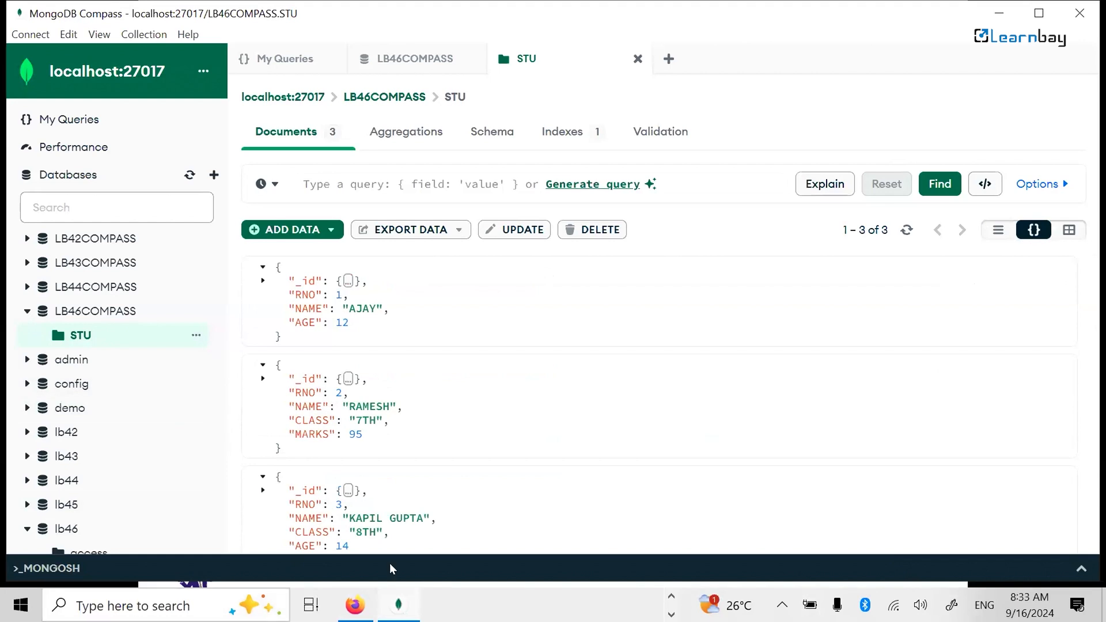
scroll(369, 460, "down", 1)
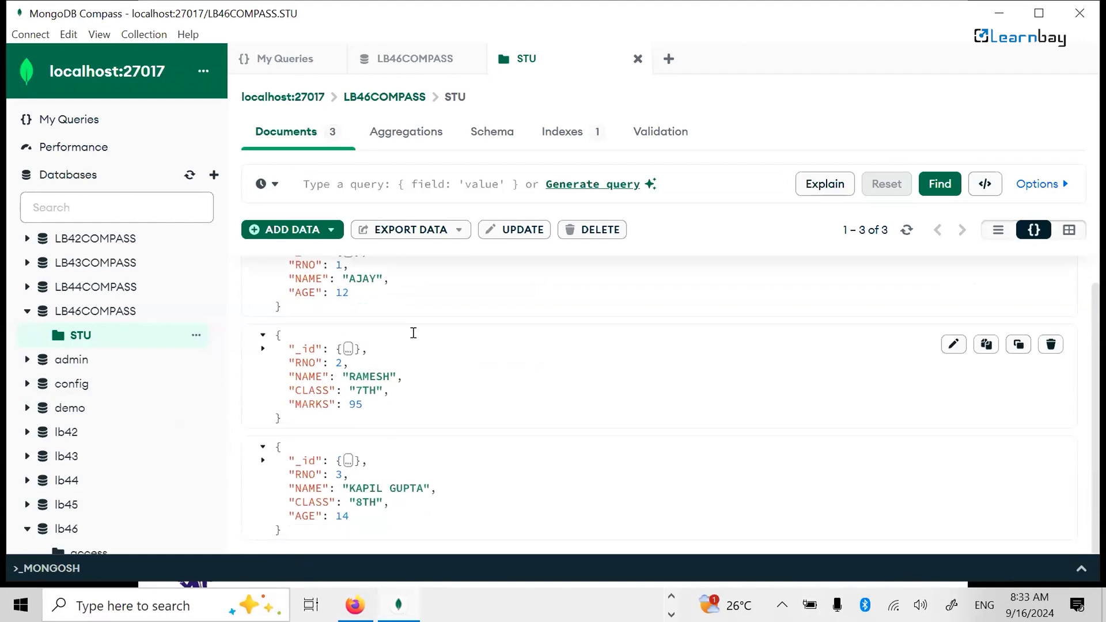
left_click(1067, 232)
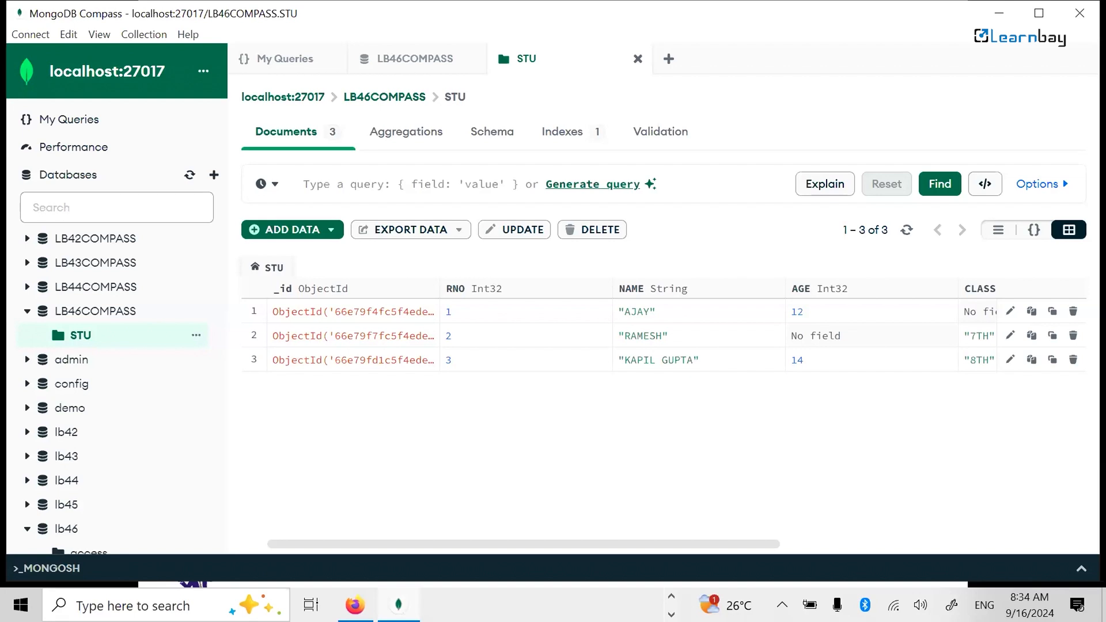
scroll(646, 549, "right", 2)
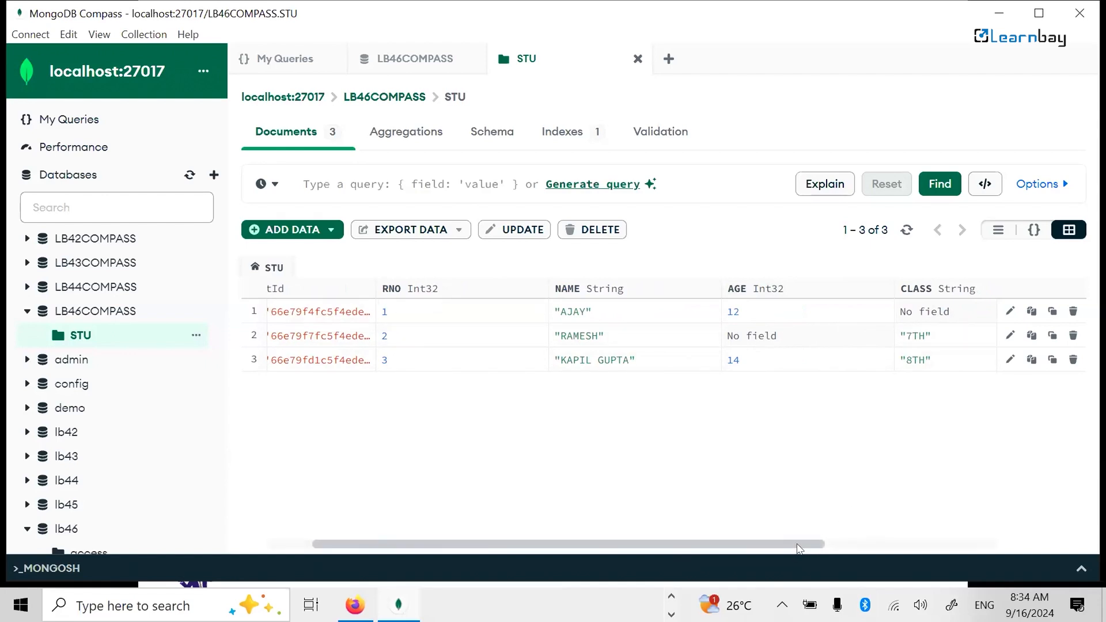
scroll(797, 550, "right", 3)
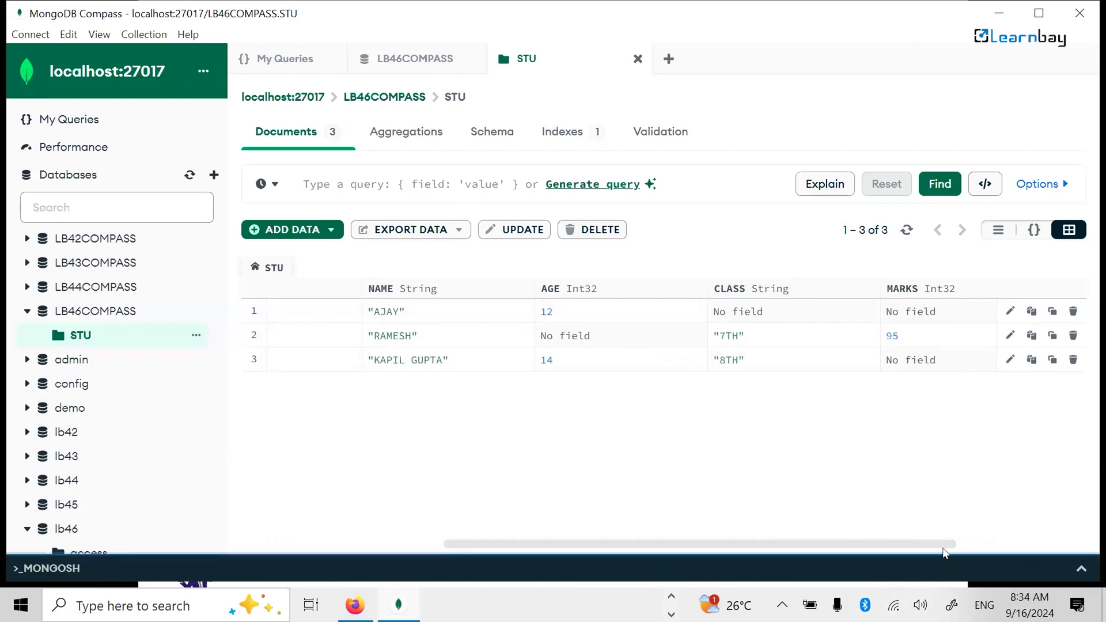
scroll(1016, 550, "right", 1)
scroll(1017, 550, "right", 1)
scroll(1016, 550, "left", 5)
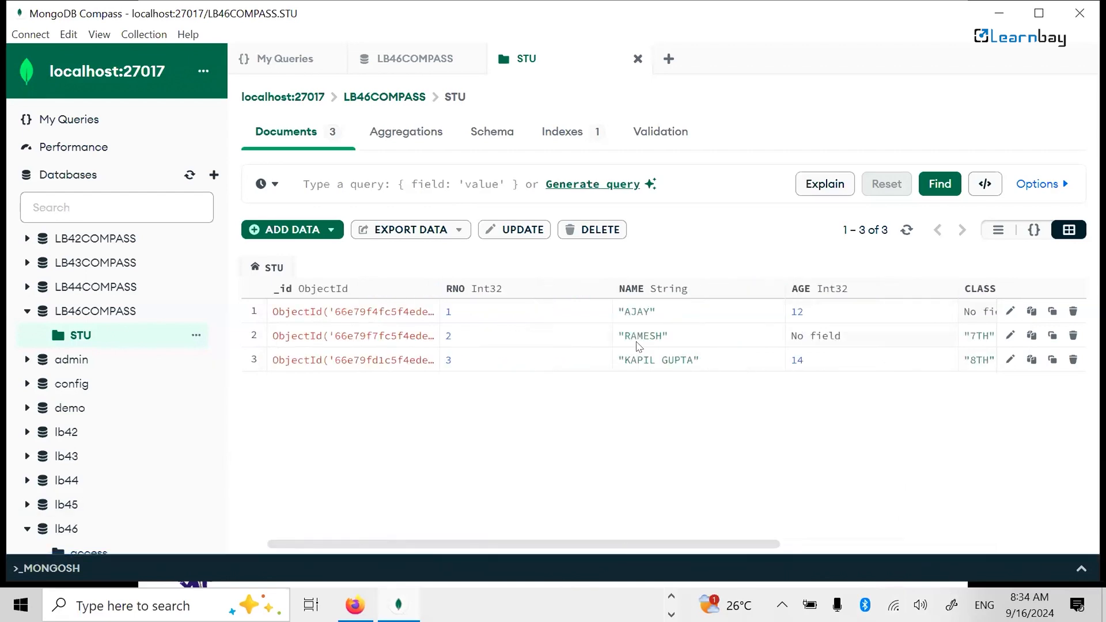
left_click(997, 231)
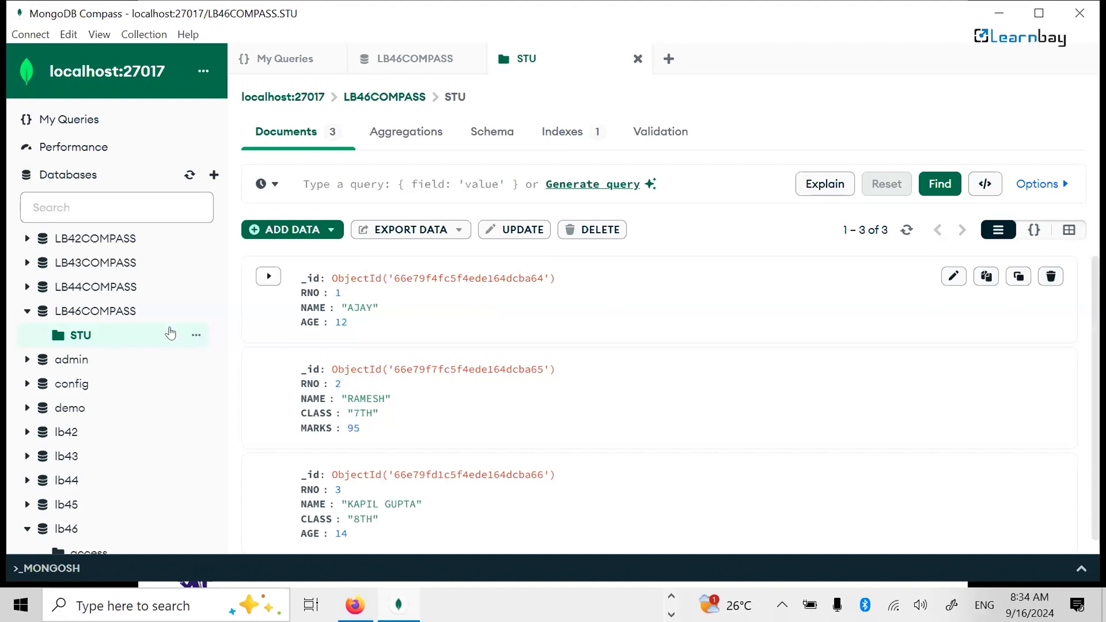
Step: Create a new collection named EMP in the LB46COMPASS database
left_click(81, 314)
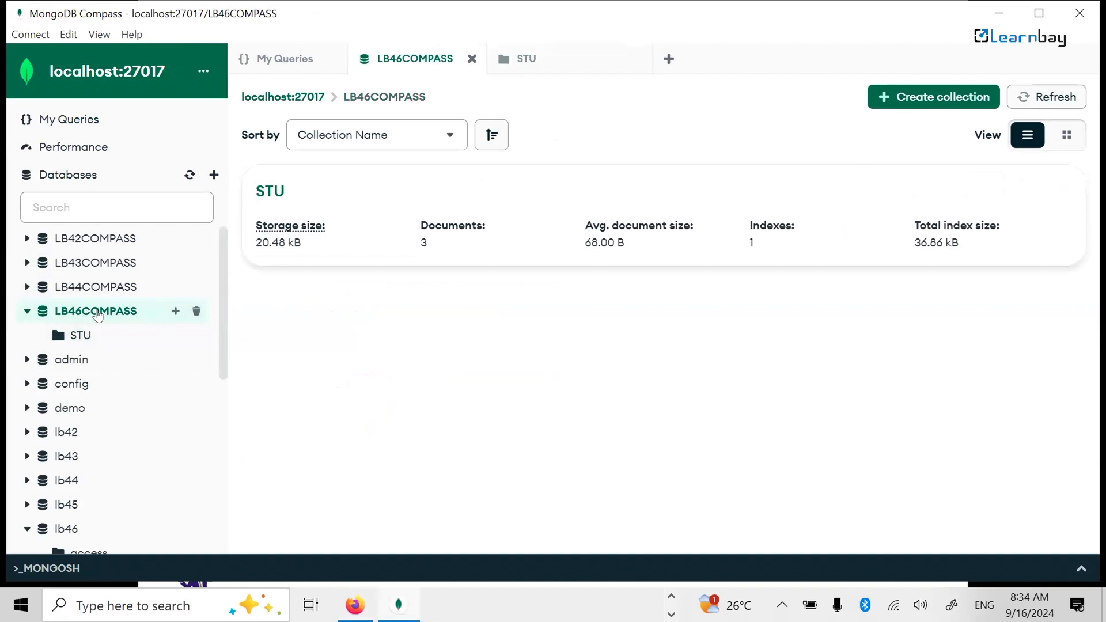
left_click(174, 311)
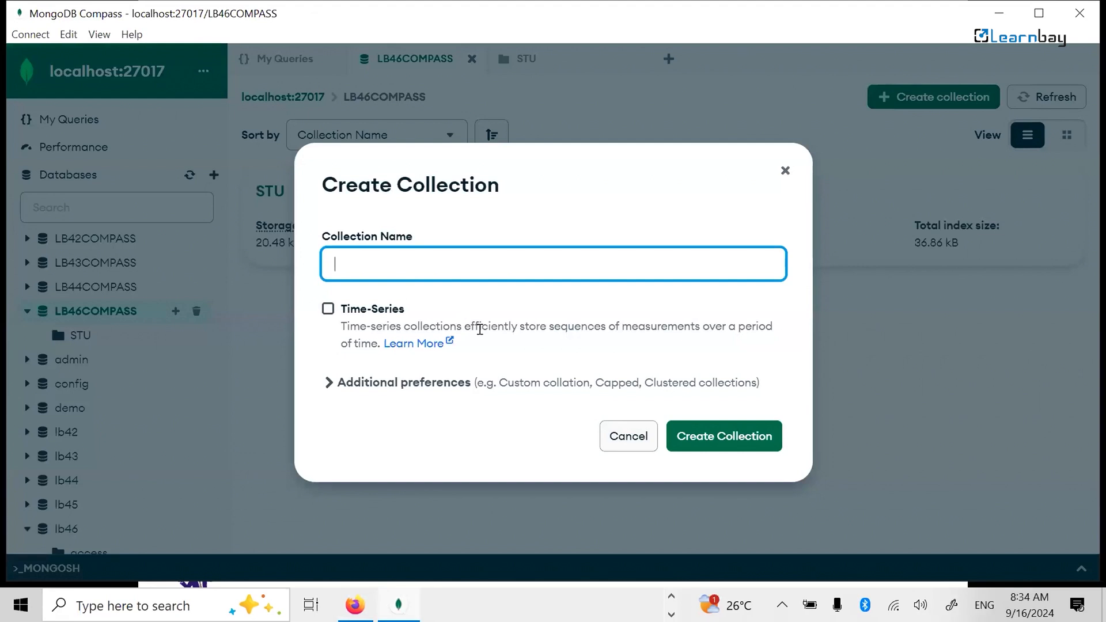
type("EMP")
left_click(725, 442)
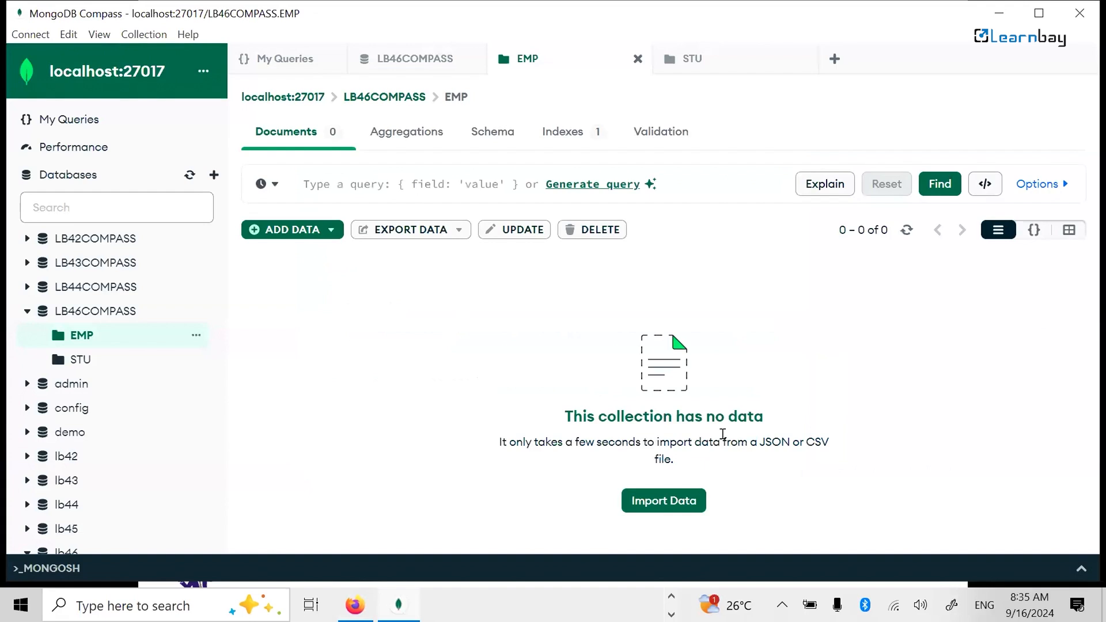
Step: Open the EMP collection from the LB46COMPASS database and choose the EMP CSV file on the Desktop as its import file
left_click(67, 311)
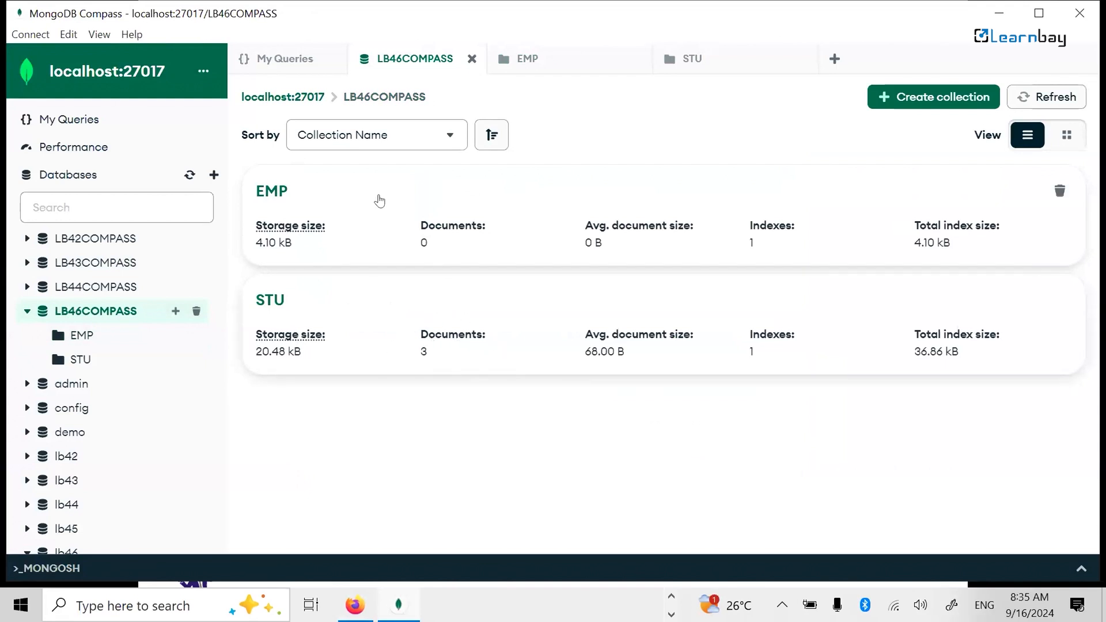
left_click(275, 194)
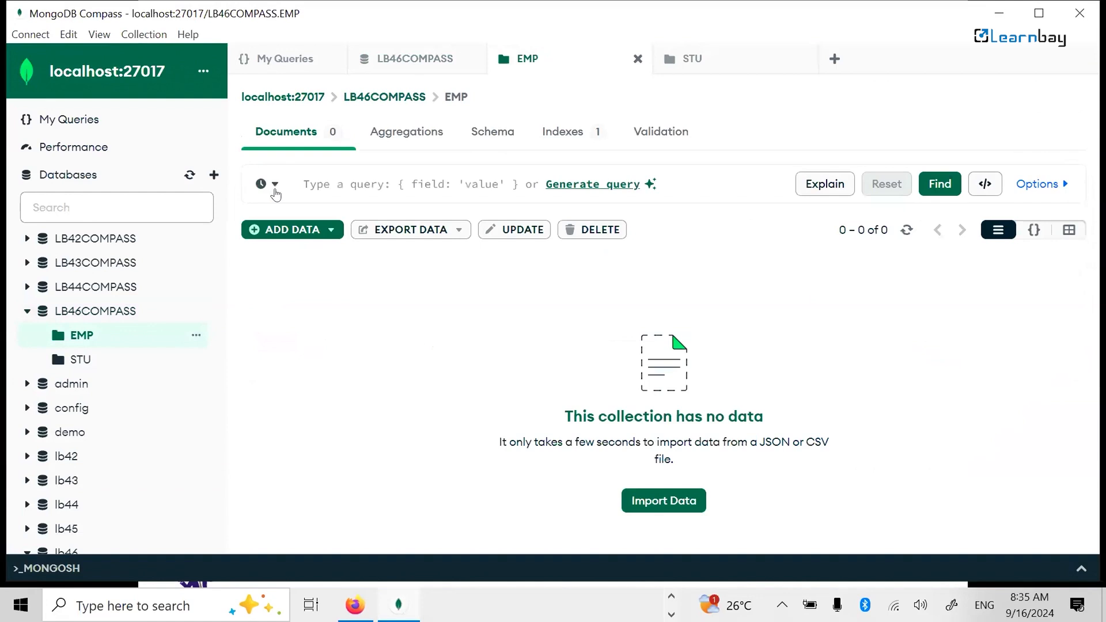
left_click(308, 233)
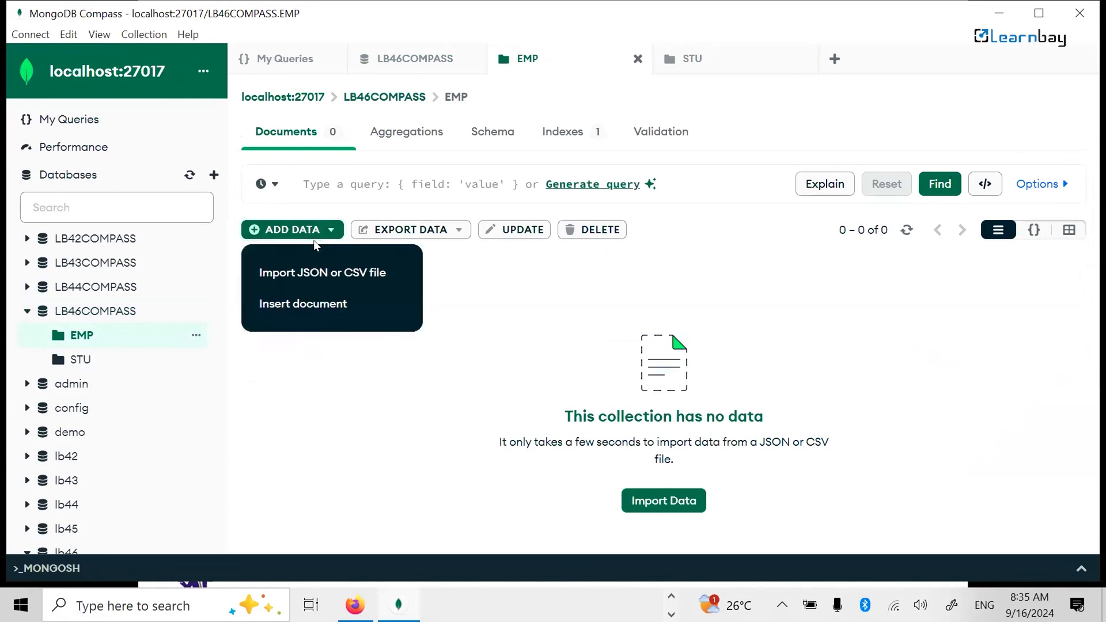
left_click(312, 274)
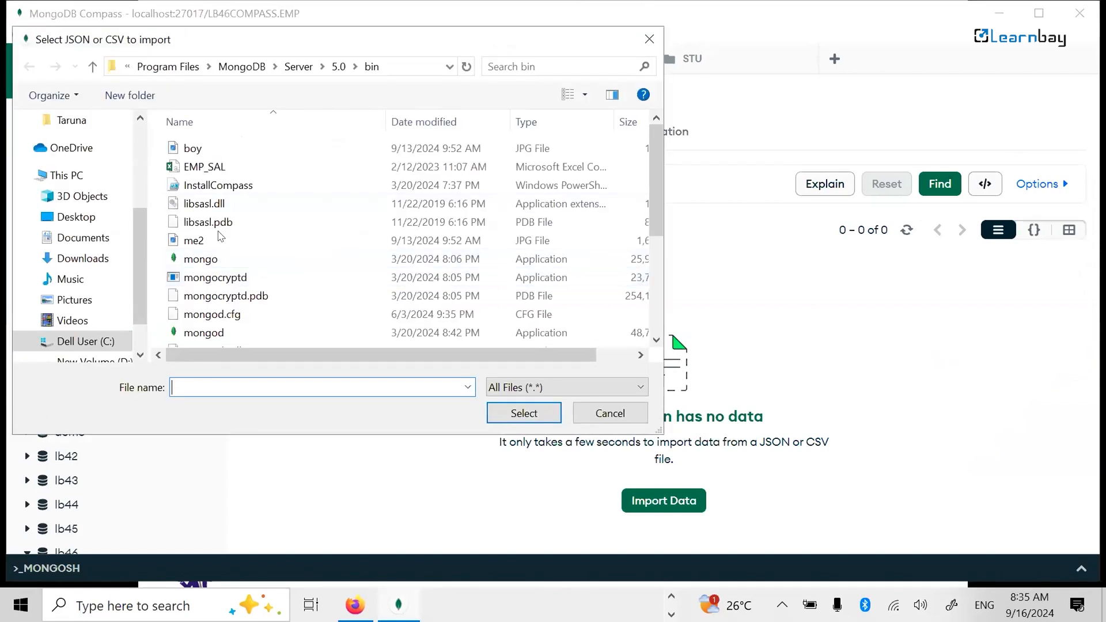
scroll(232, 223, "down", 3)
scroll(232, 223, "up", 3)
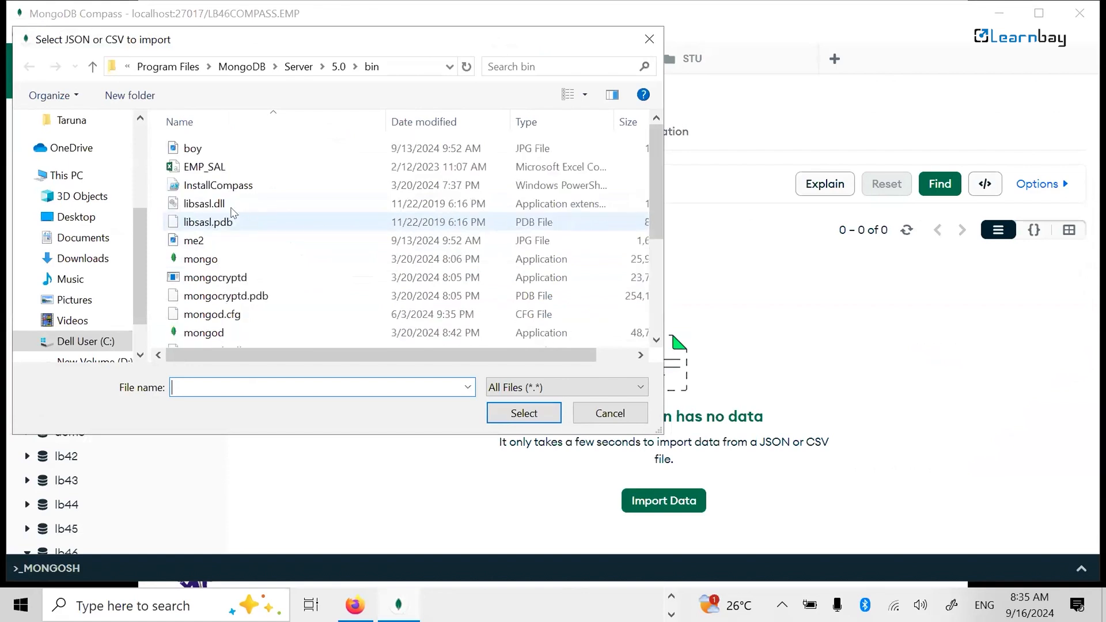
left_click(104, 218)
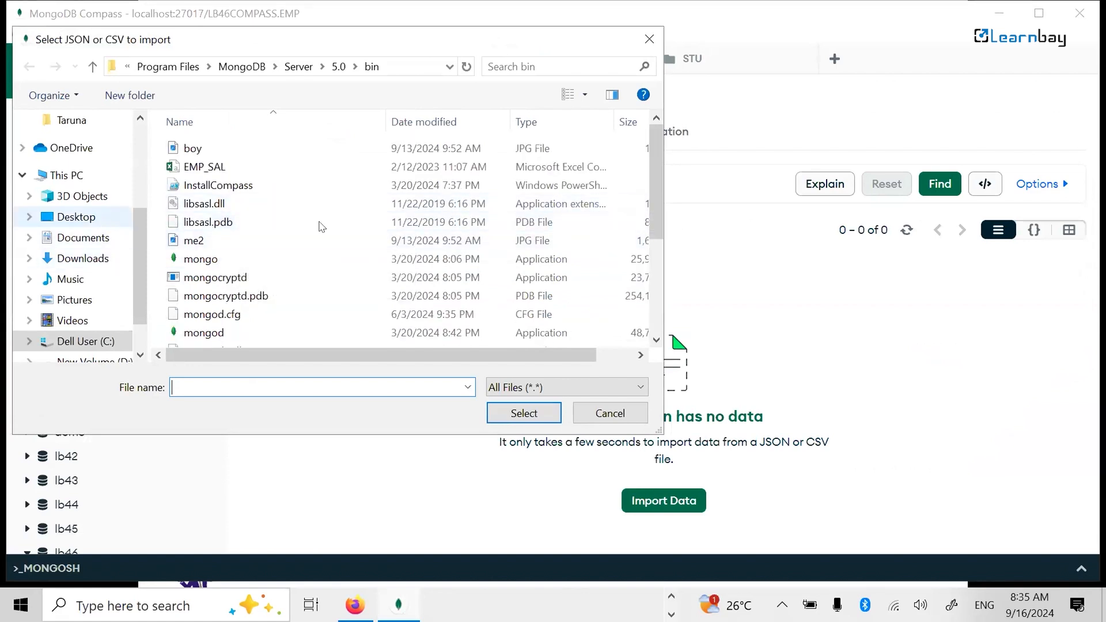
left_click(193, 259)
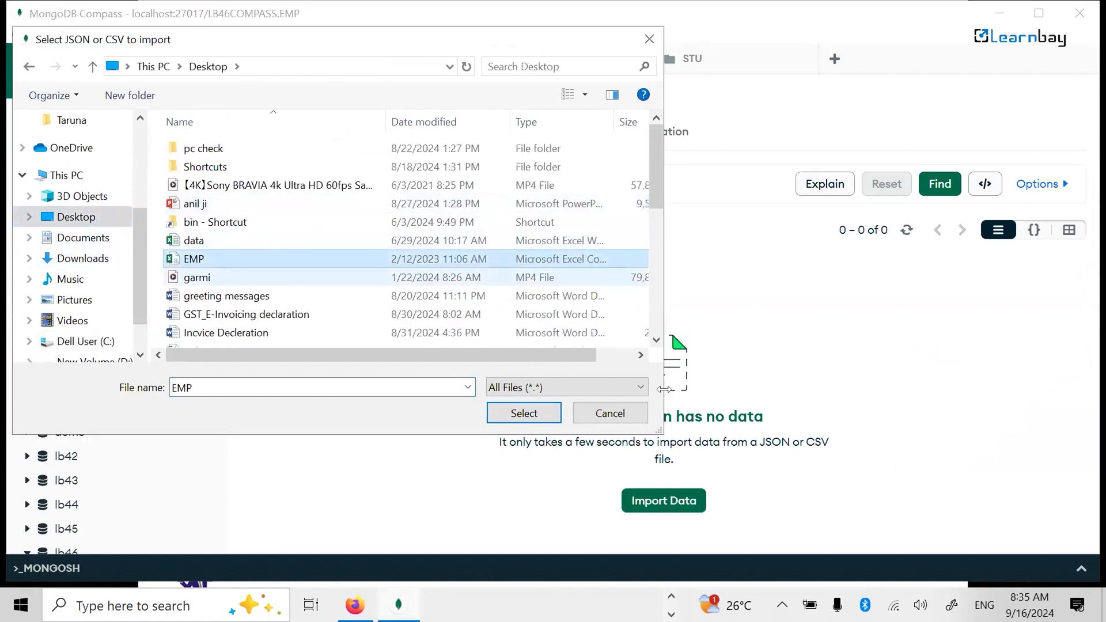
left_click(524, 413)
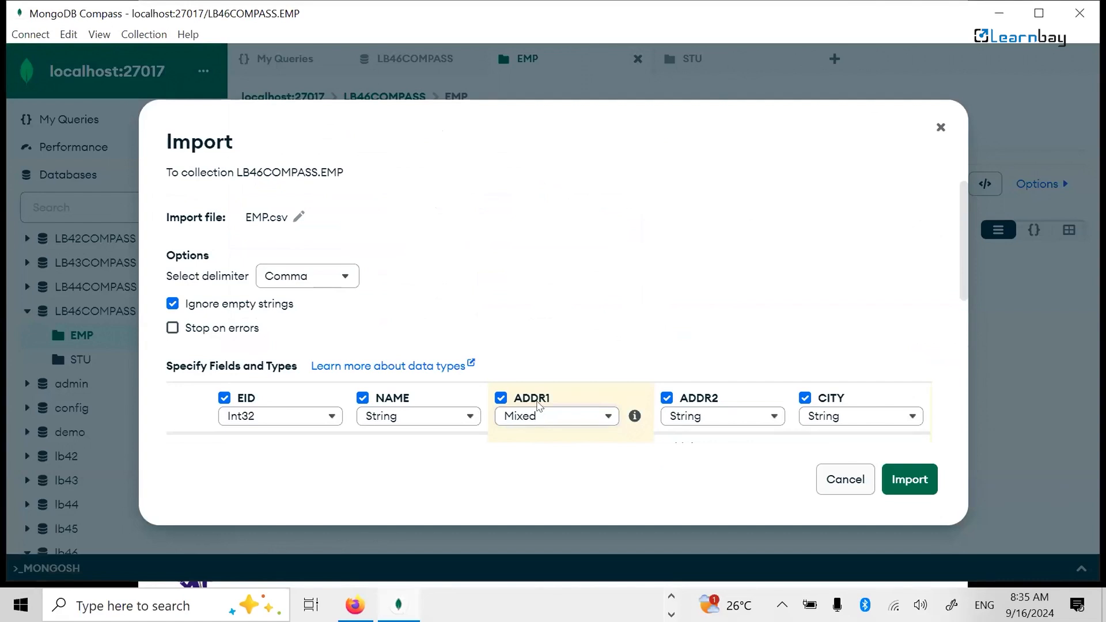
Step: Review the fields and sample rows of EMP.csv and import the file into the EMP collection
scroll(791, 407, "down", 6)
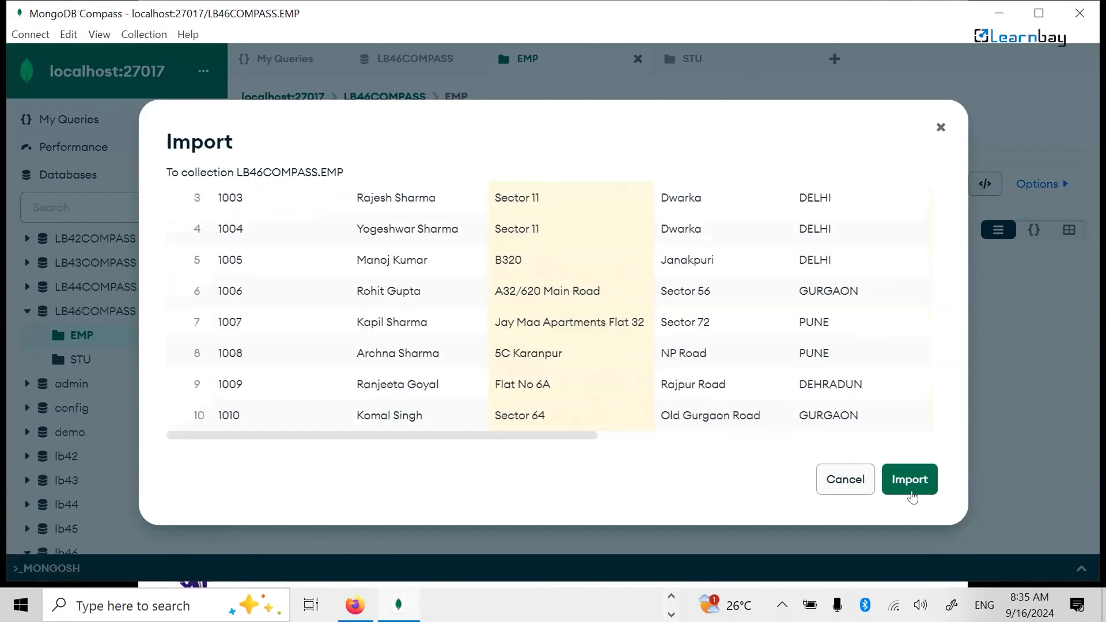
scroll(359, 375, "up", 5)
scroll(359, 375, "up", 1)
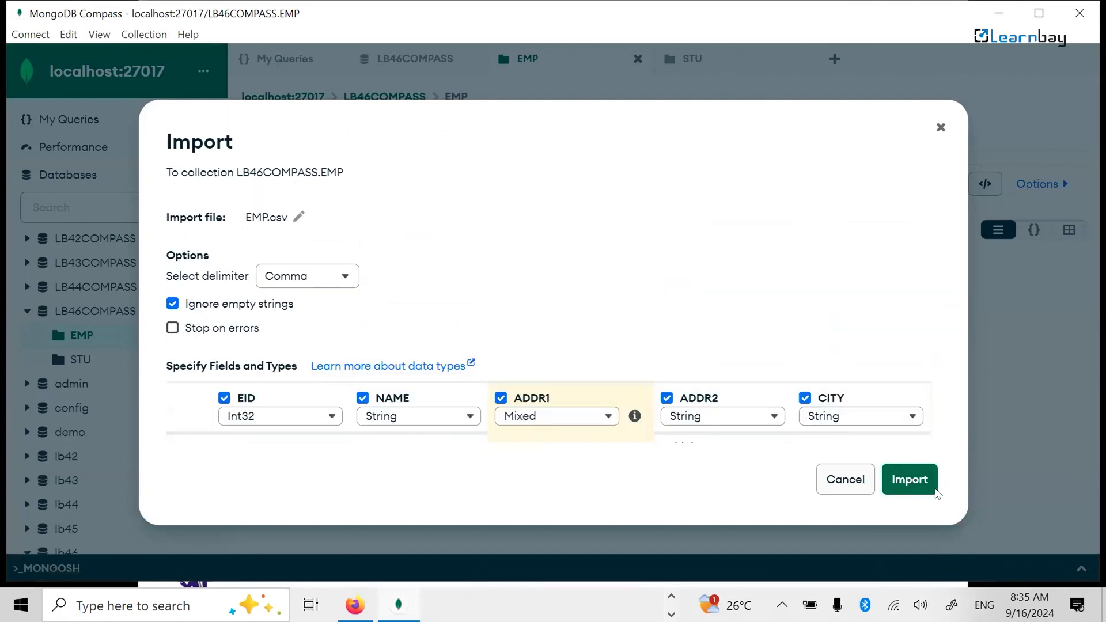
left_click(900, 477)
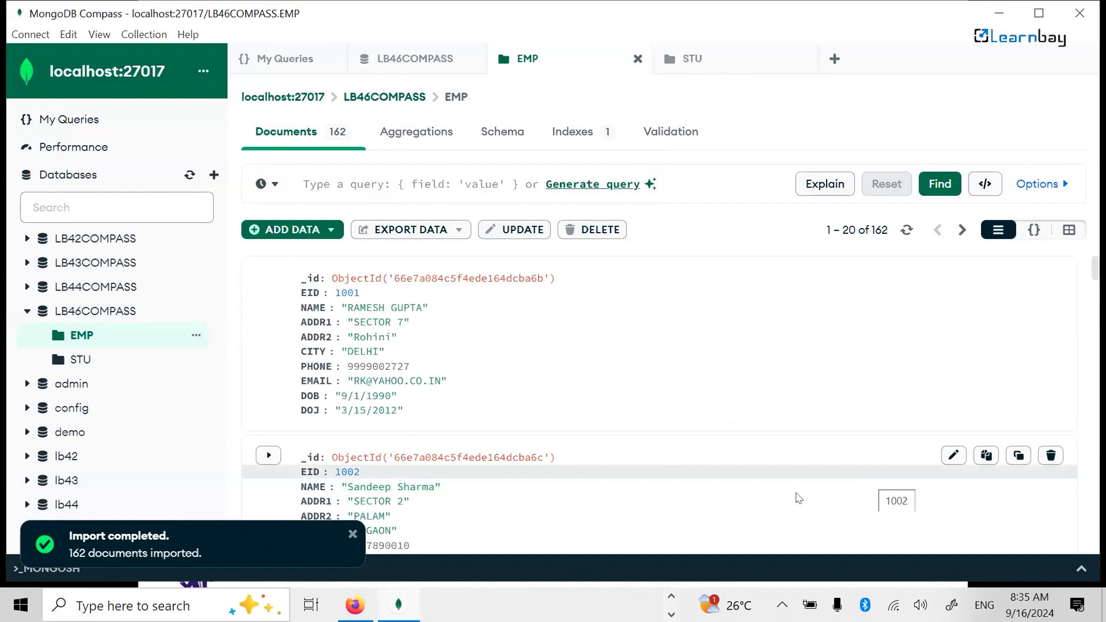
Step: Browse the imported EMP documents and create a new collection named SAL in the LB46COMPASS database
scroll(666, 357, "down", 20)
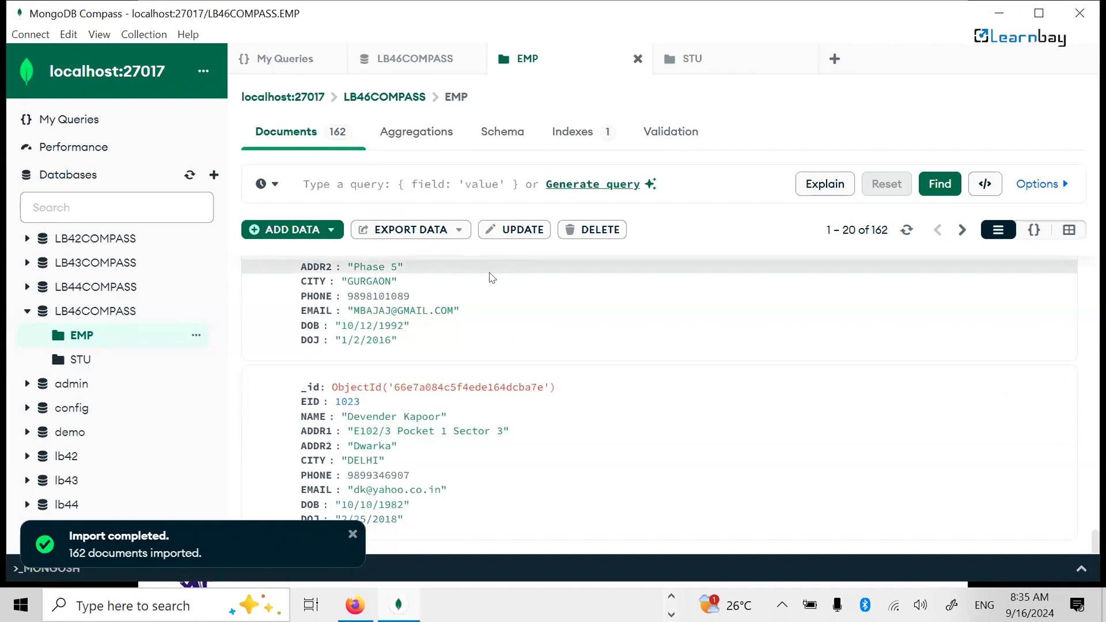
left_click(99, 310)
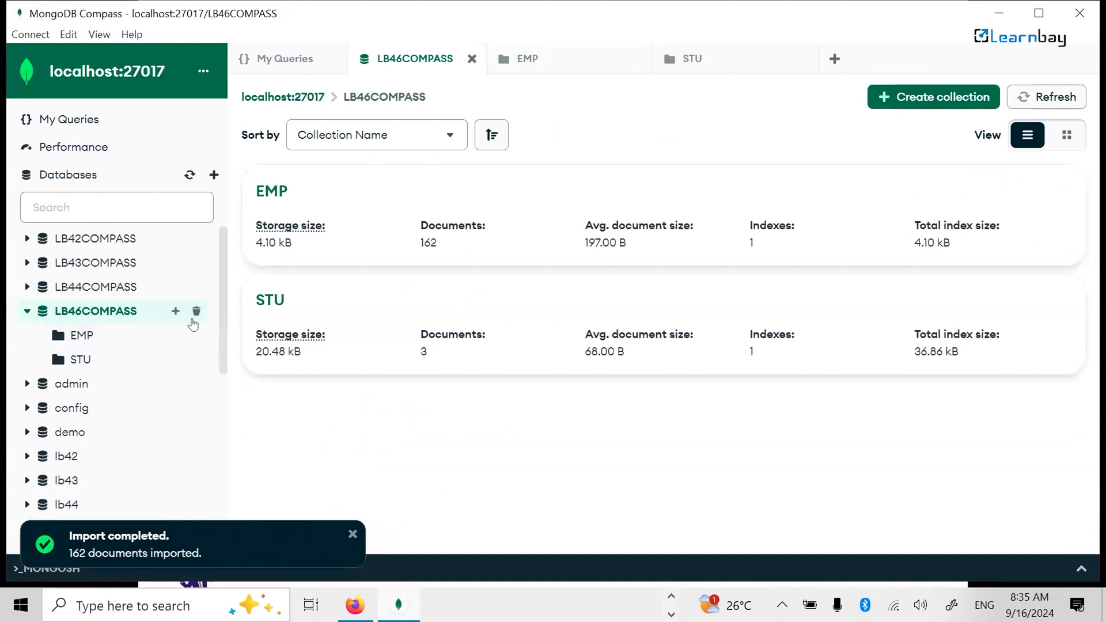
left_click(172, 310)
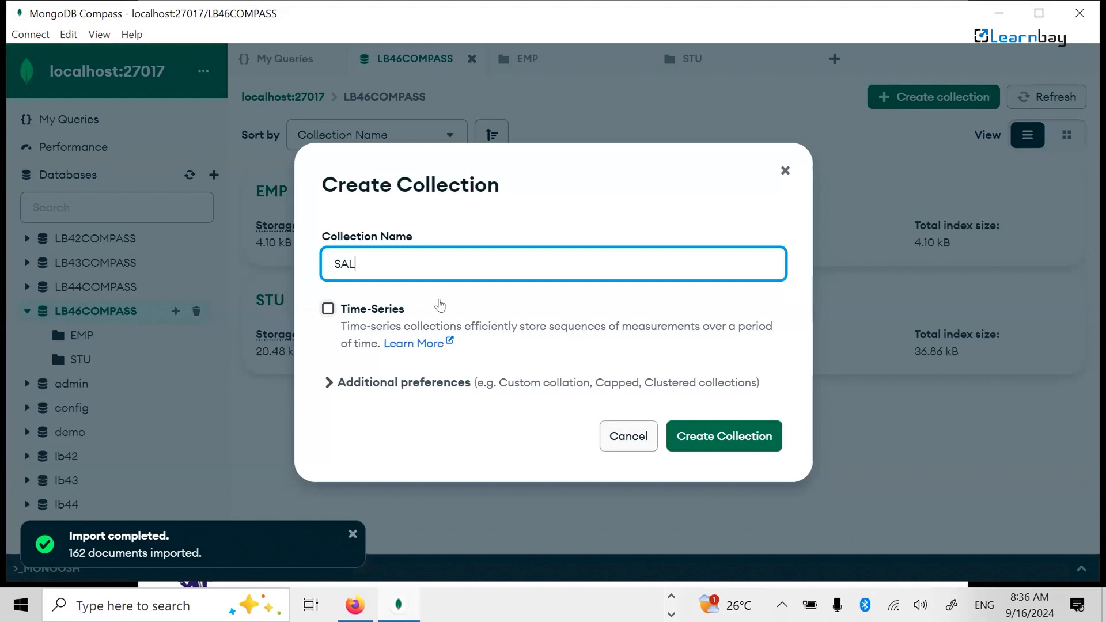
left_click(709, 452)
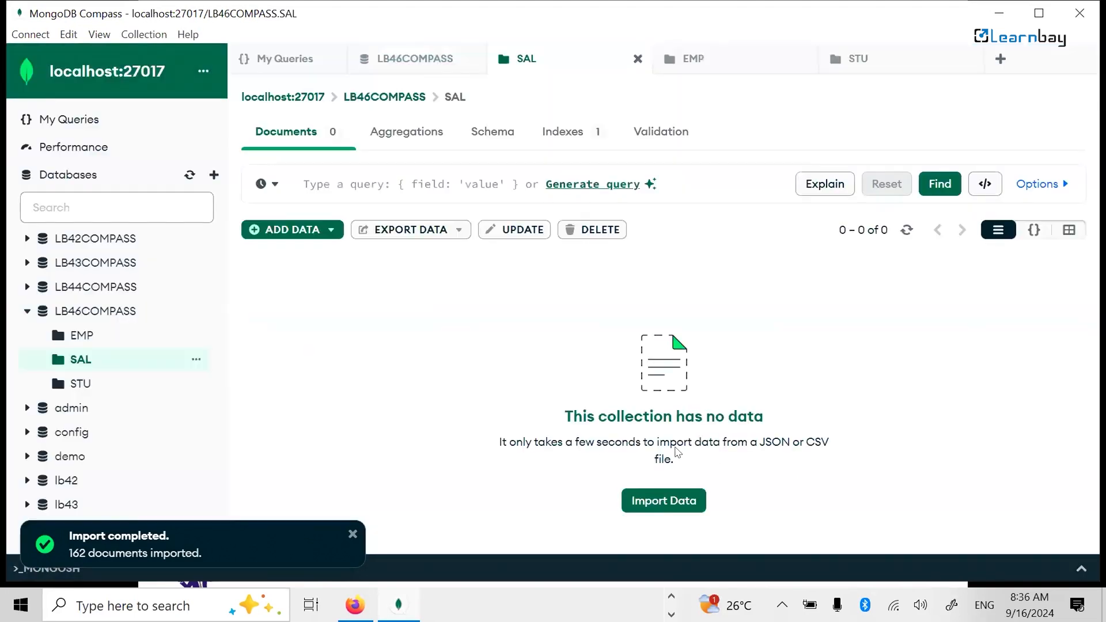
Step: Import EMP_SAL.csv from the MongoDB Server 5.0 bin folder into the SAL collection after reviewing its fields and sample rows
left_click(327, 231)
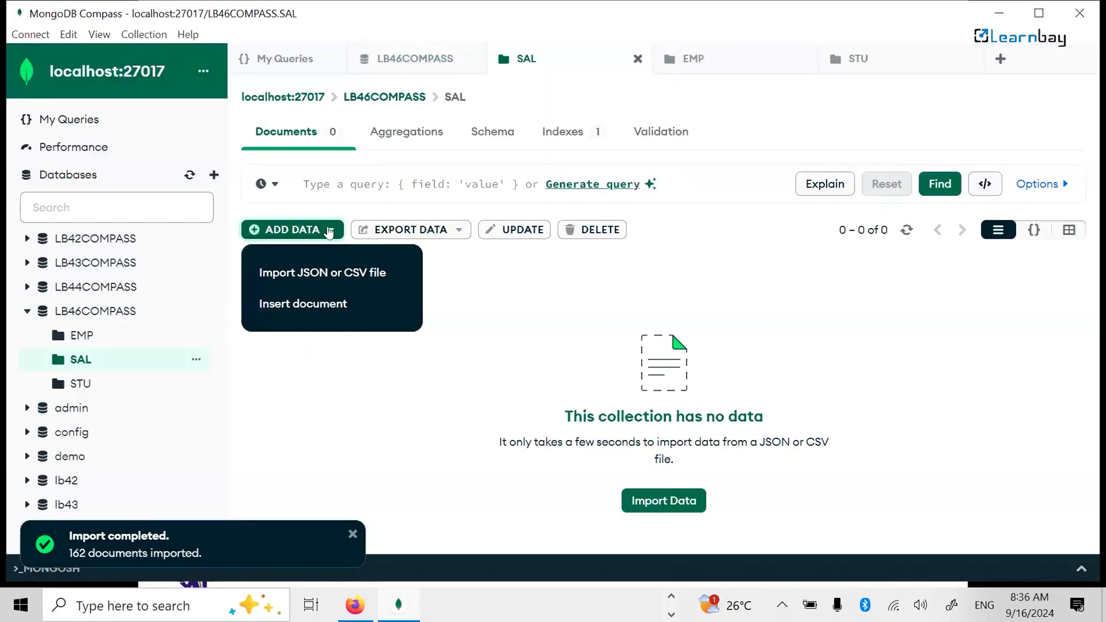
left_click(320, 275)
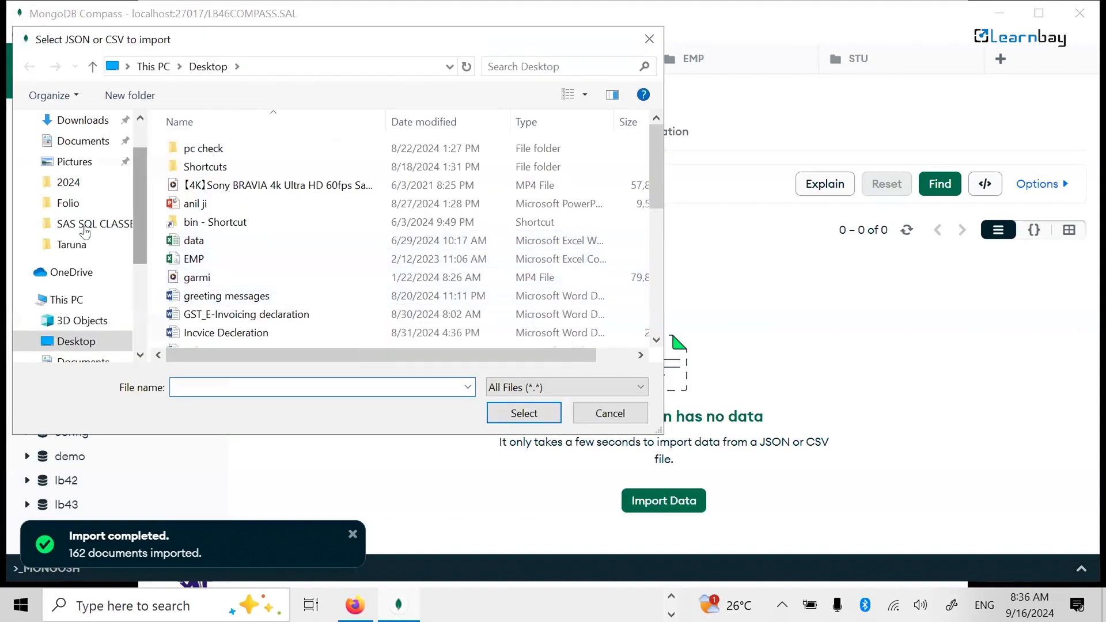
double_click(208, 226)
left_click(228, 167)
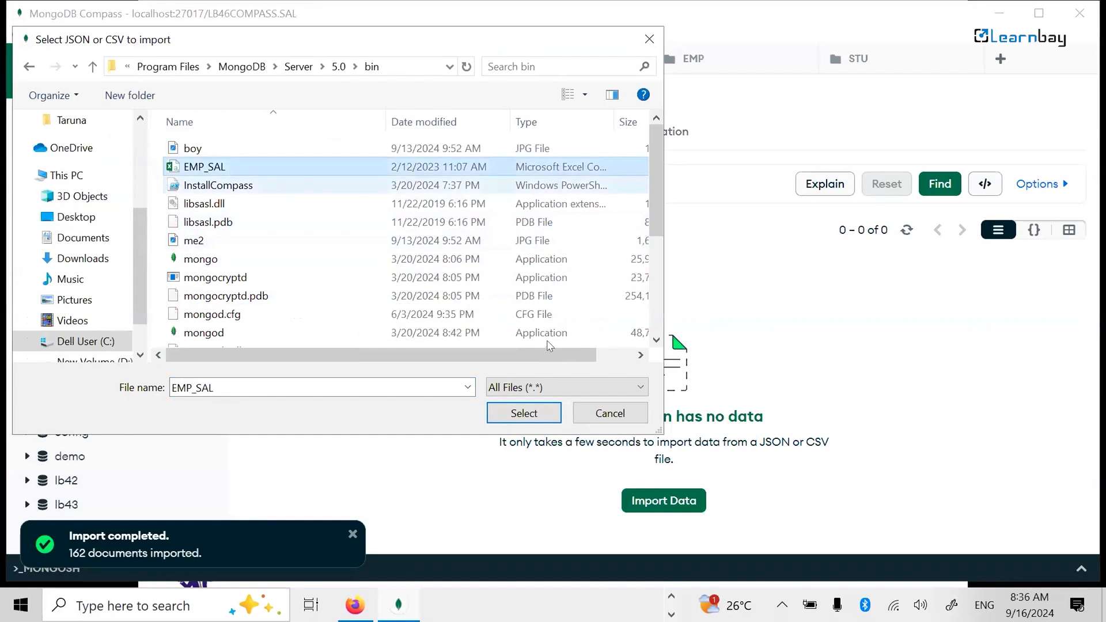
left_click(532, 413)
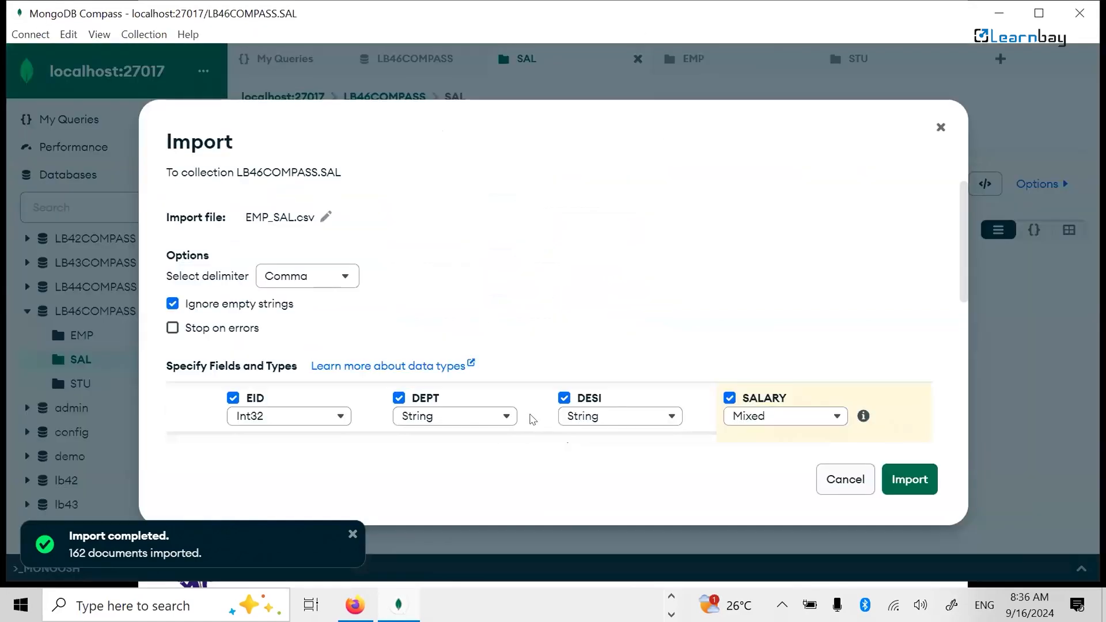
scroll(695, 393, "down", 5)
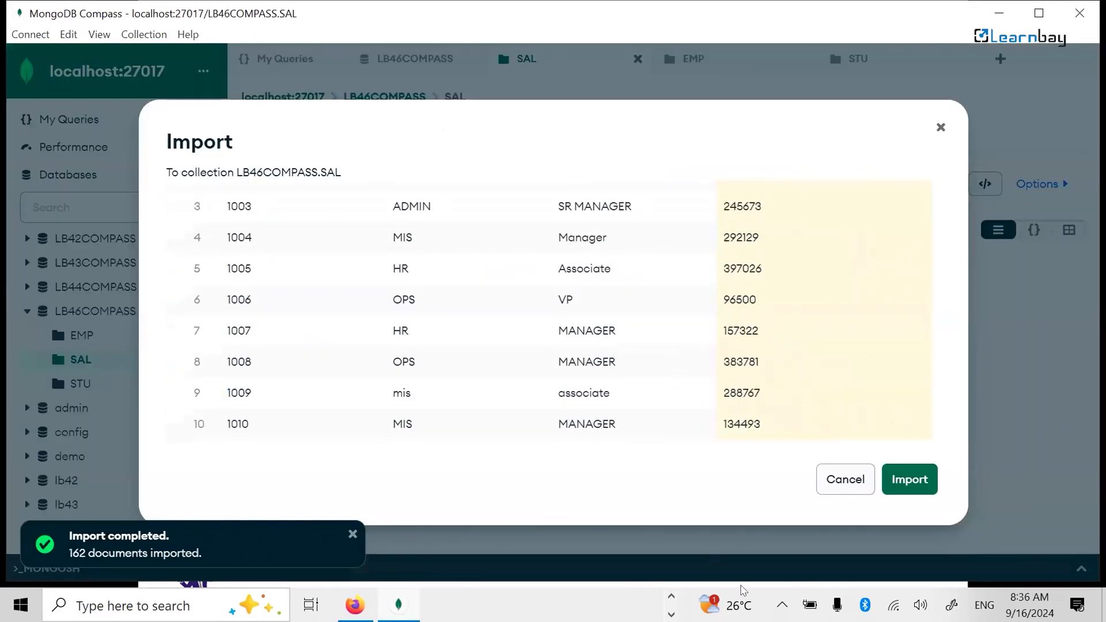
scroll(597, 367, "up", 5)
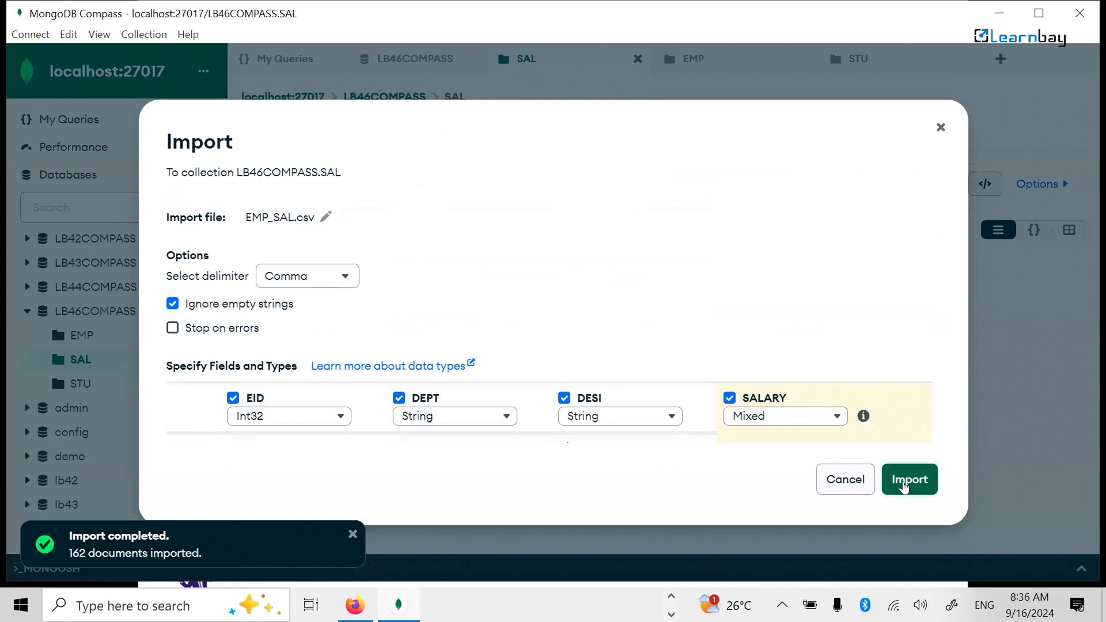
left_click(905, 486)
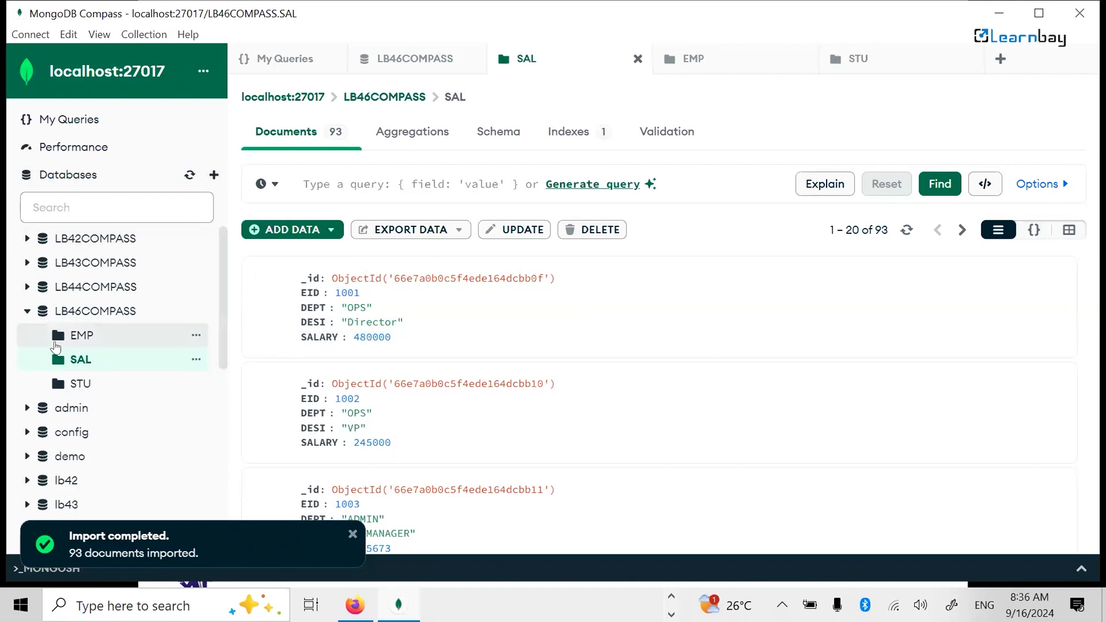
Step: Create a new collection named SAL2 in the LB46COMPASS database
mouse_move(175, 311)
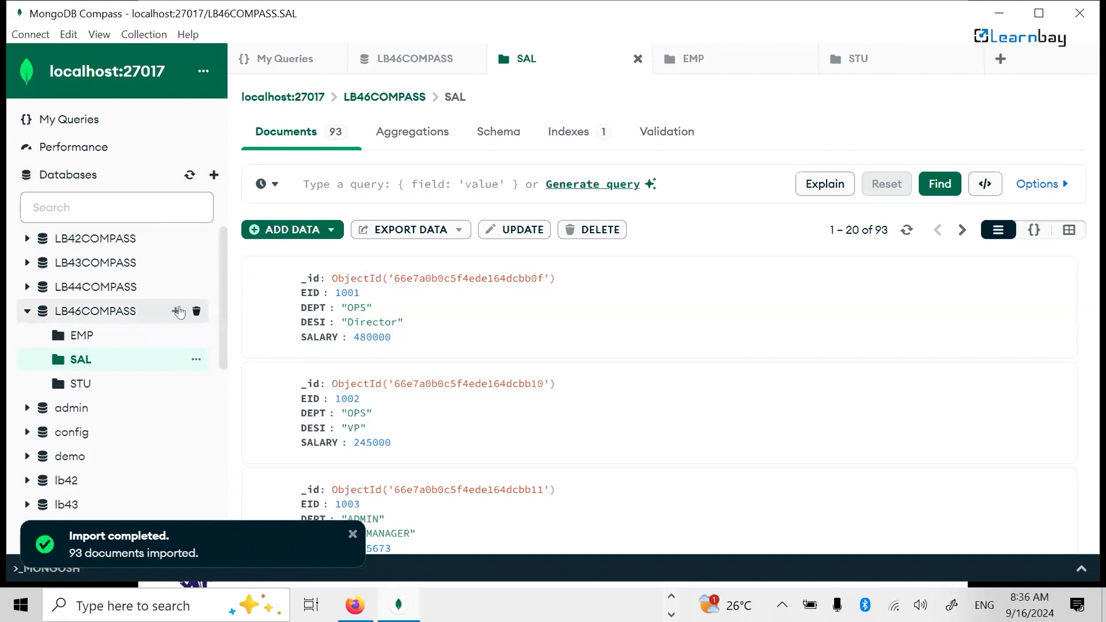
left_click(177, 311)
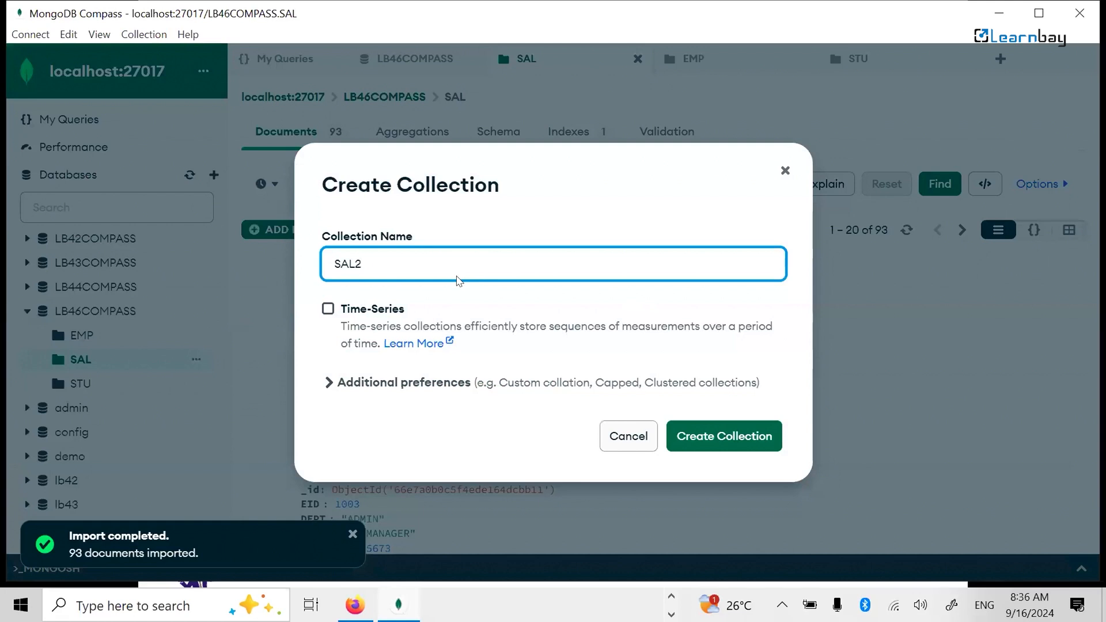
left_click(761, 436)
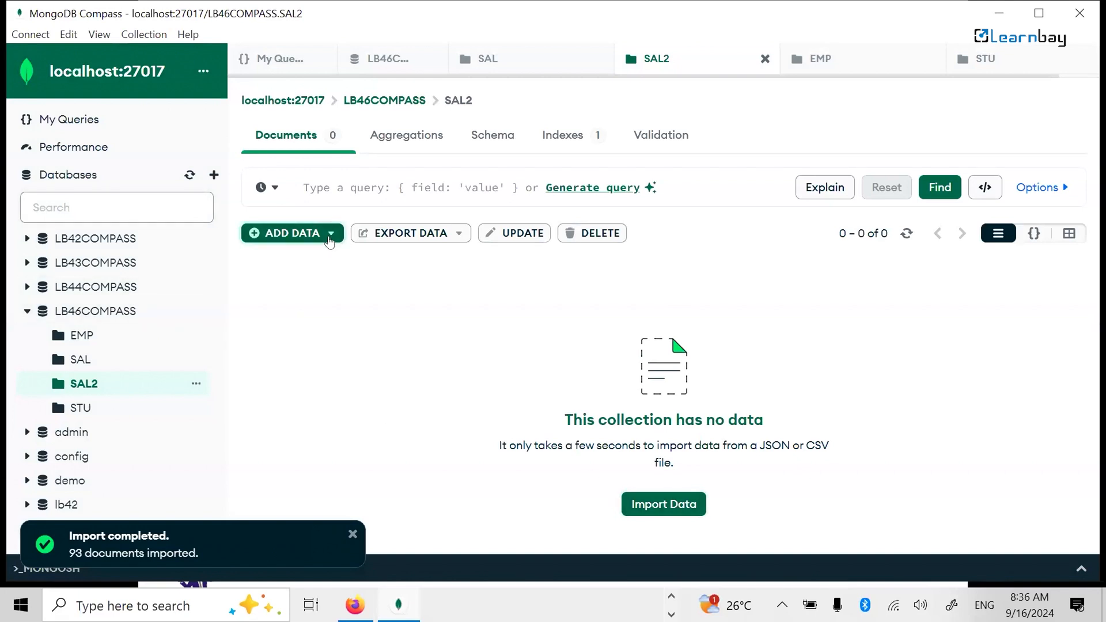
Step: Drop the empty SAL2 collection, entering its name SAL2 to confirm
left_click(195, 384)
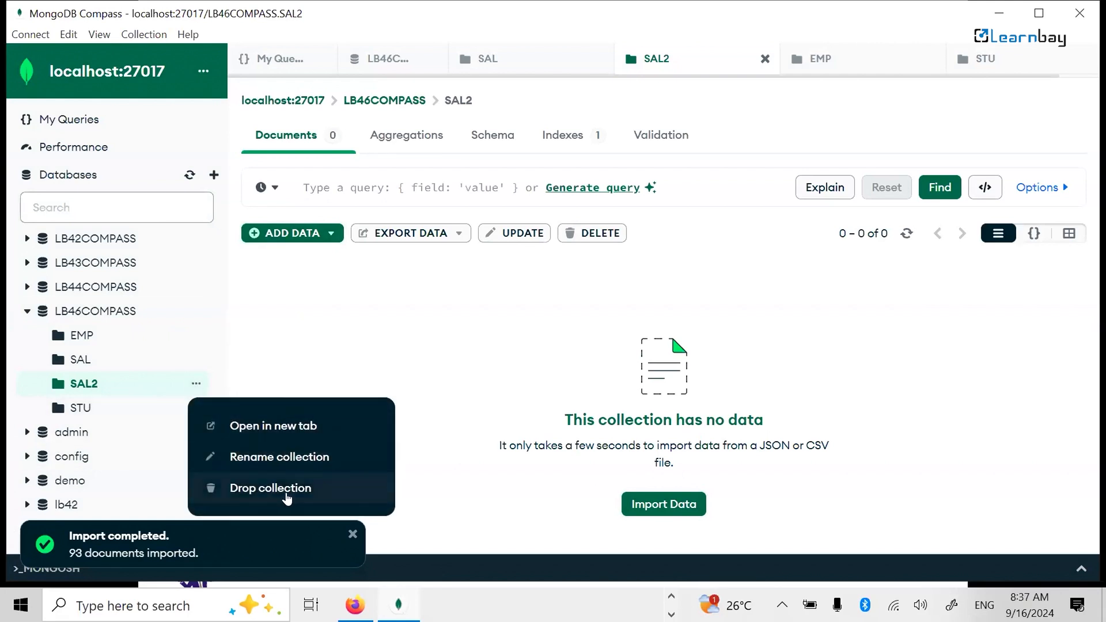
left_click(270, 487)
type("SAL2")
left_click(767, 381)
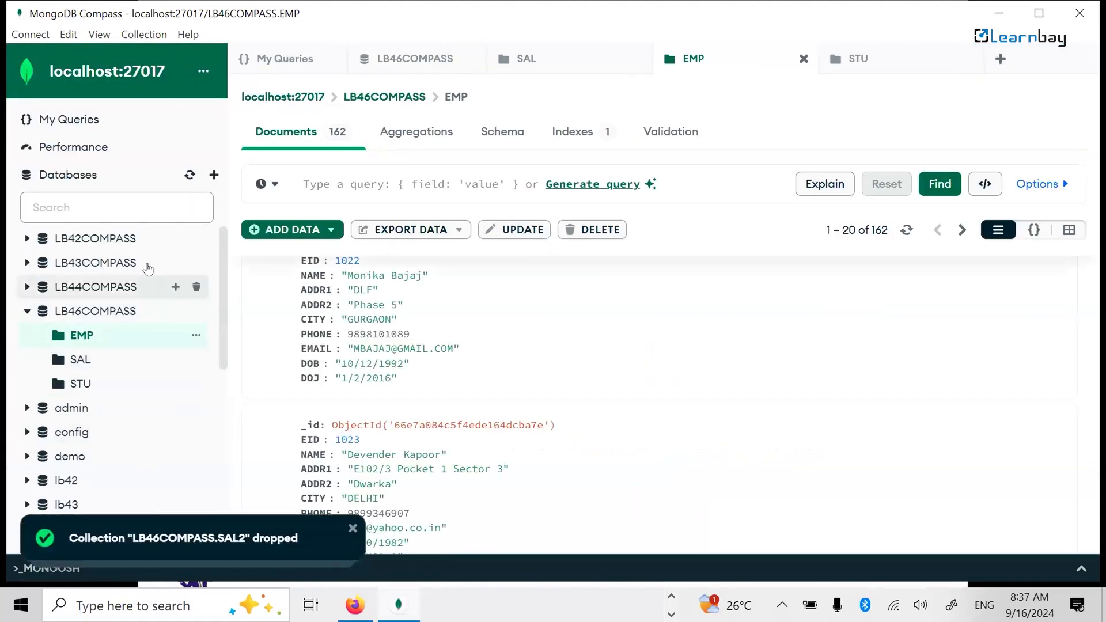
Step: Create the SAL2 collection again in the LB46COMPASS database
mouse_move(194, 312)
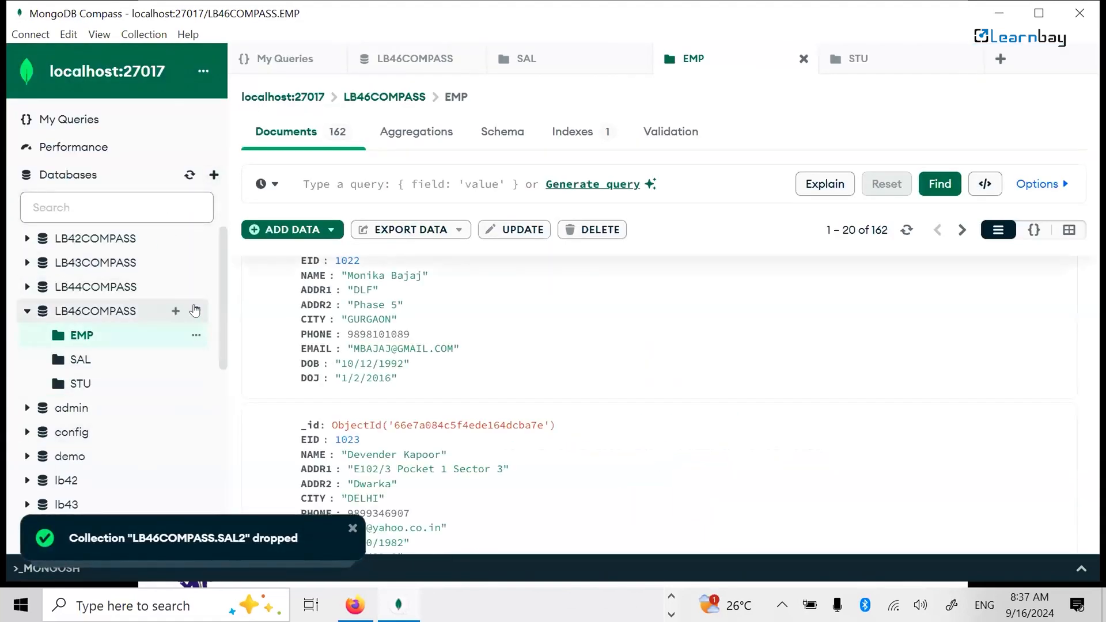
left_click(174, 311)
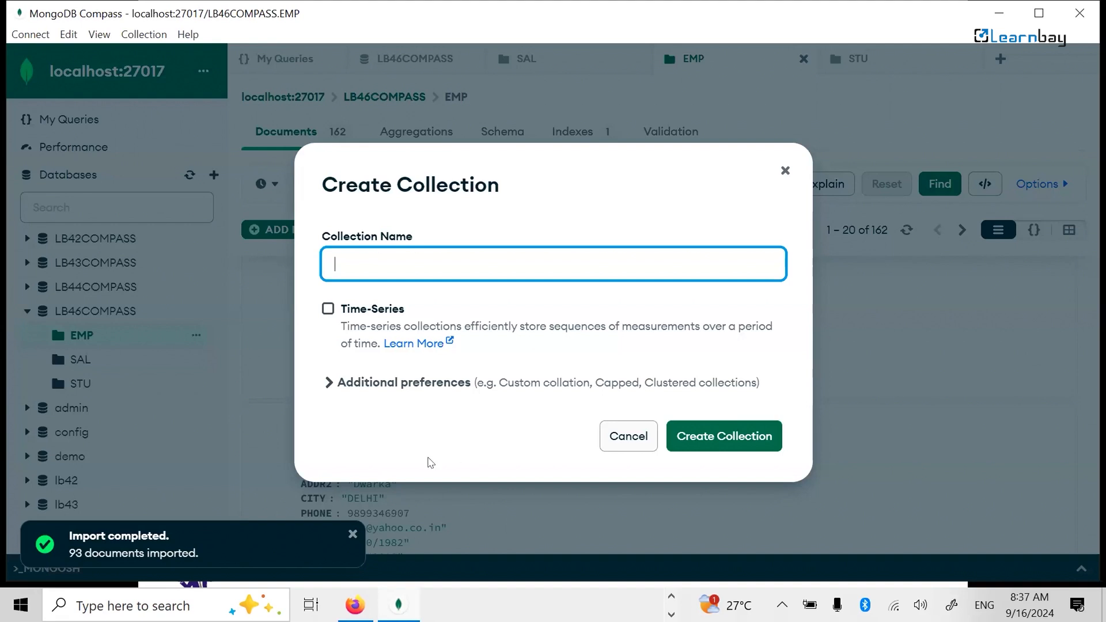
type("SAL2")
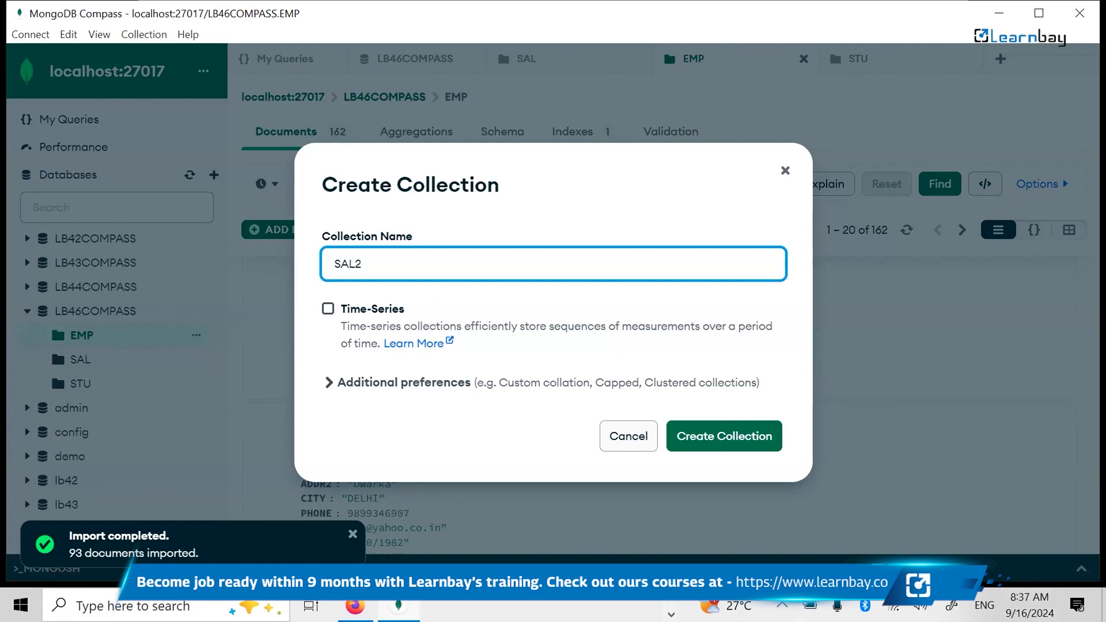
left_click(690, 439)
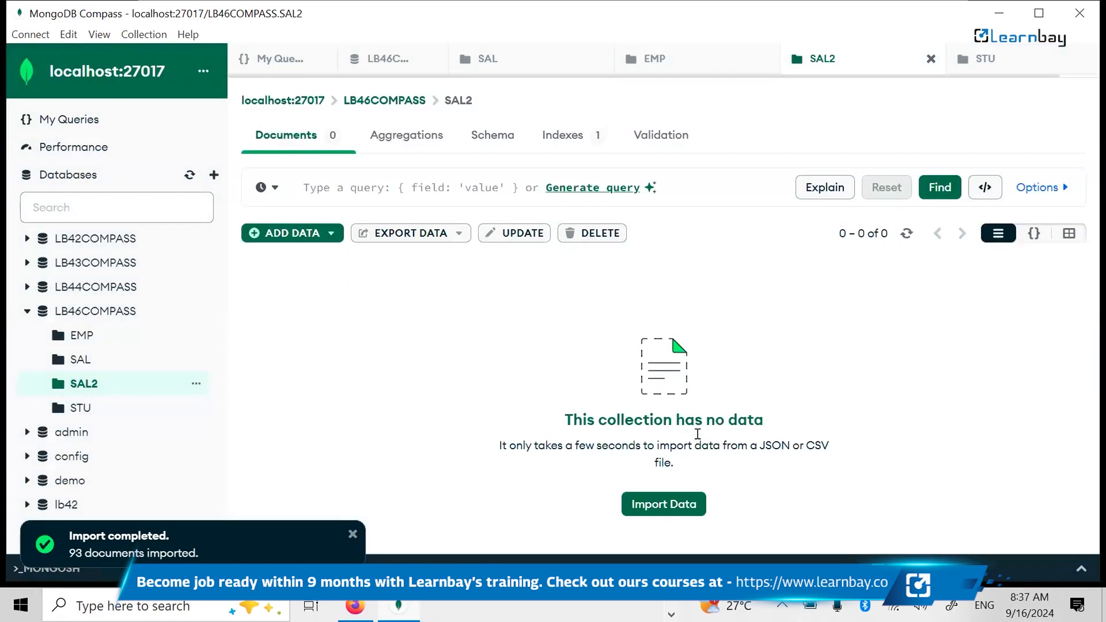
Step: Import EMP_SAL.csv from the bin folder into the SAL2 collection with the default comma delimiter and field types
left_click(320, 232)
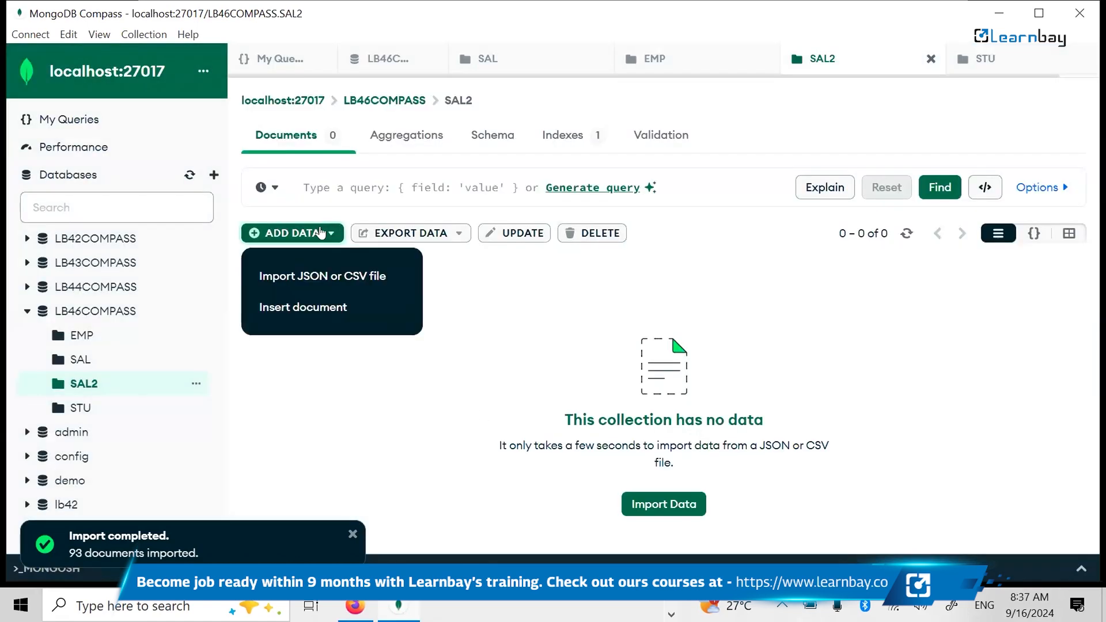
left_click(323, 277)
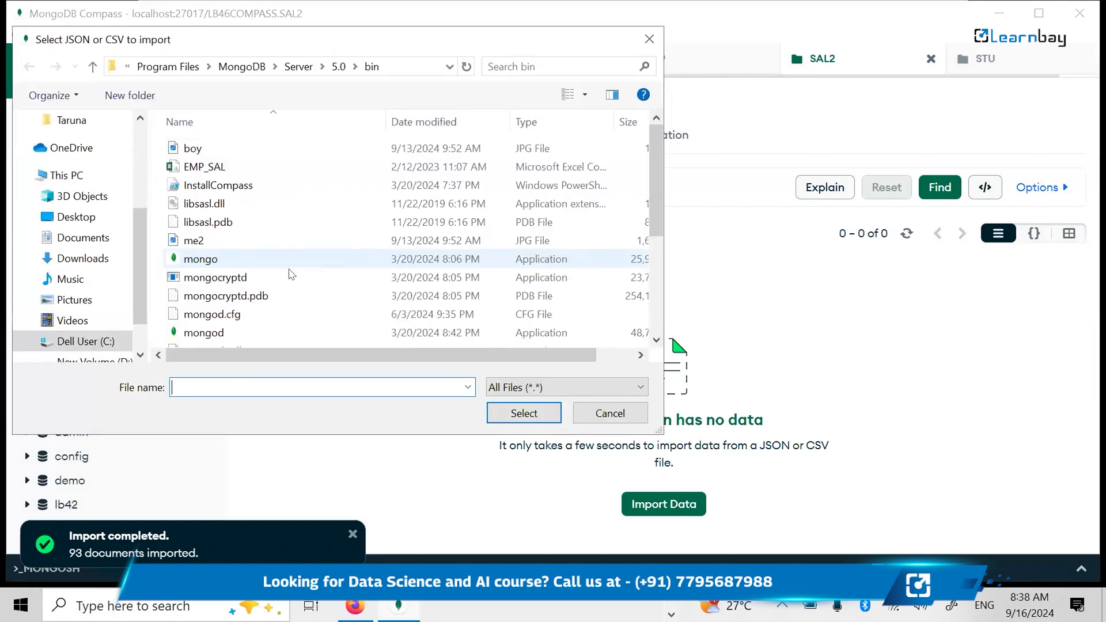
left_click(211, 166)
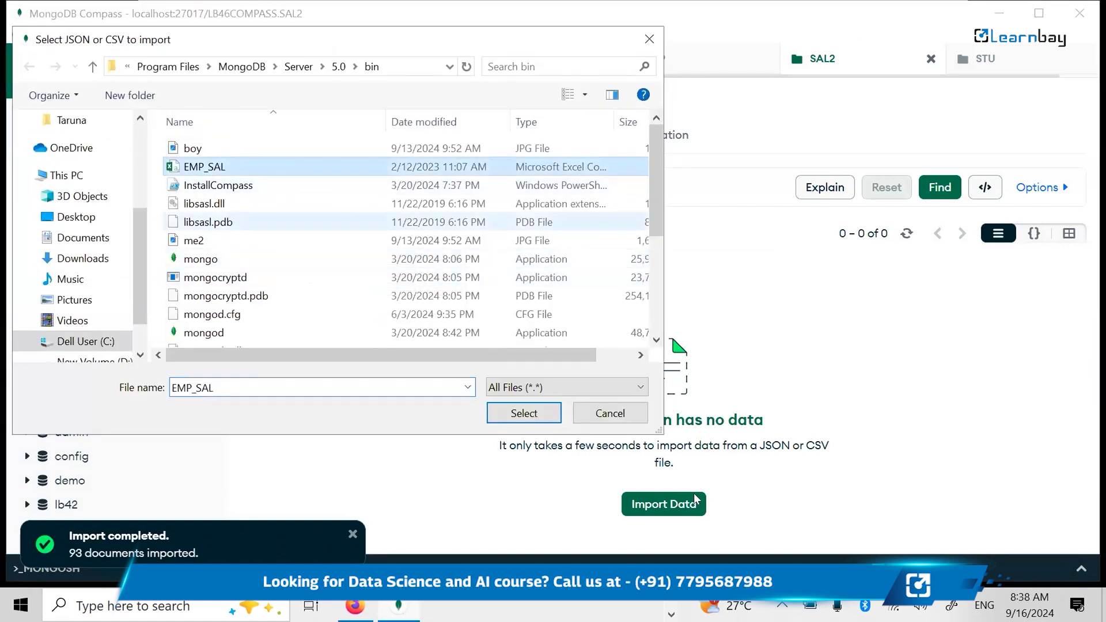
left_click(539, 416)
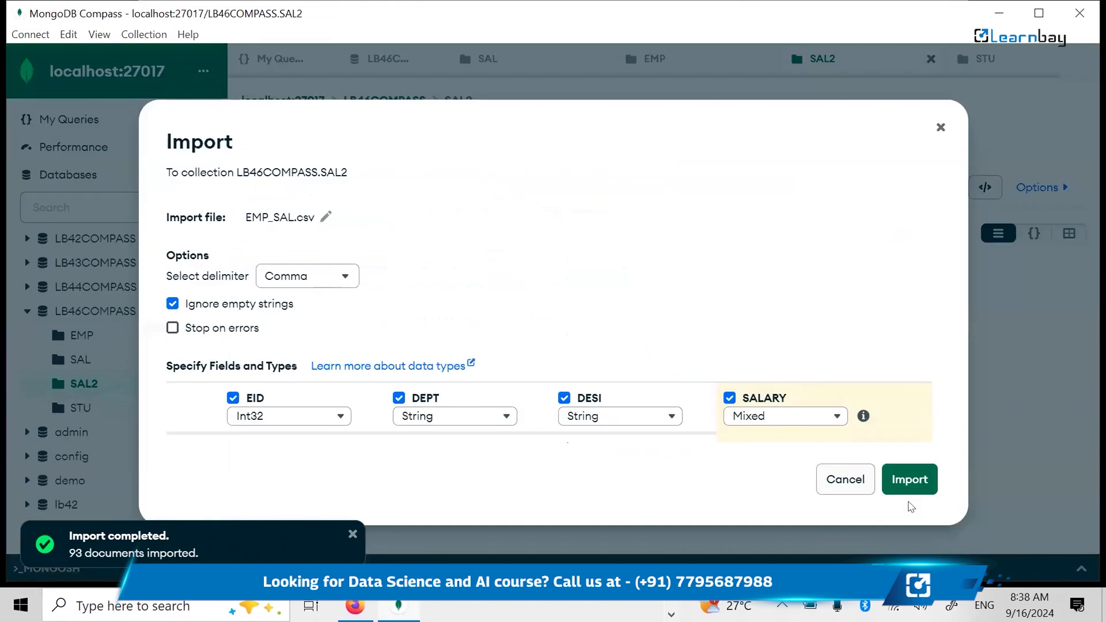
left_click(909, 481)
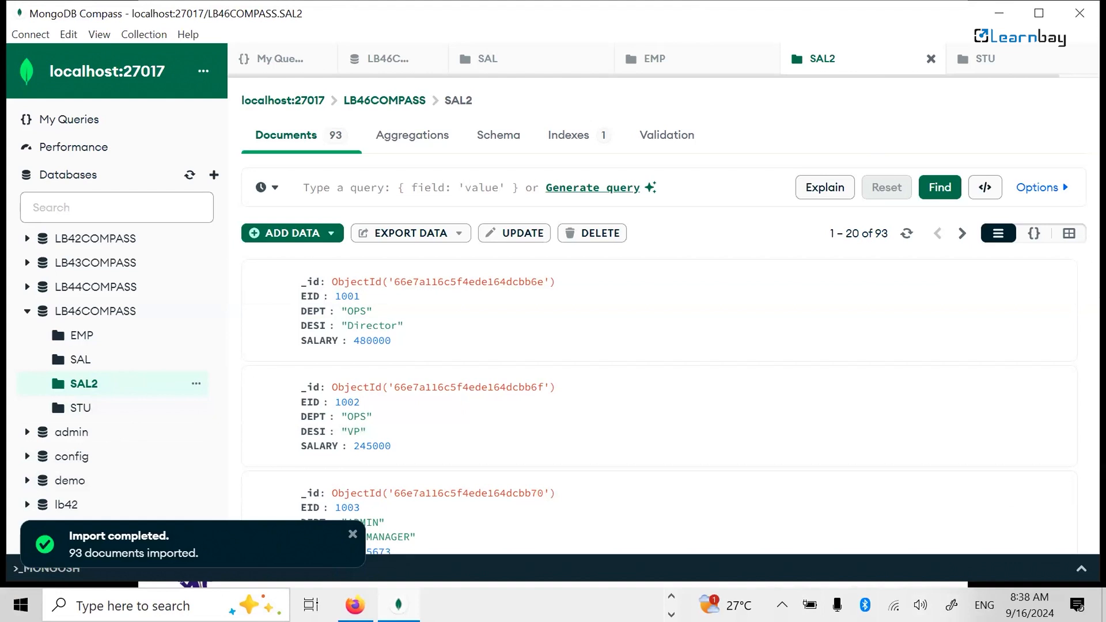
Step: Check the MongoDB Compass slide and examine the SAL documents in the list view, the JSON view and across the table view's columns
left_click(73, 363)
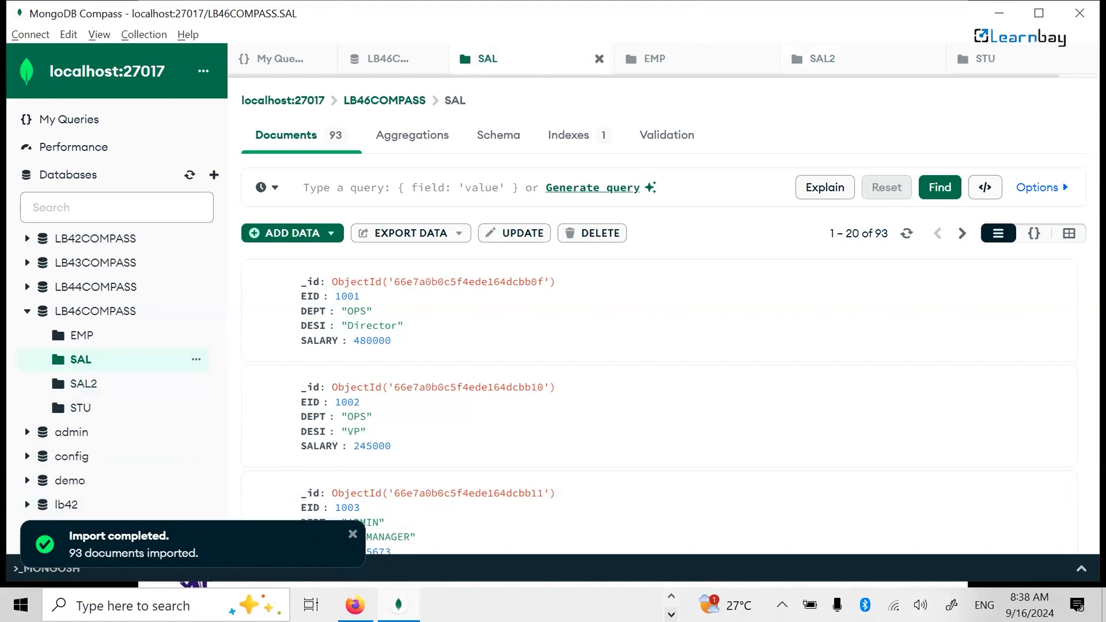
key("alt+Tab")
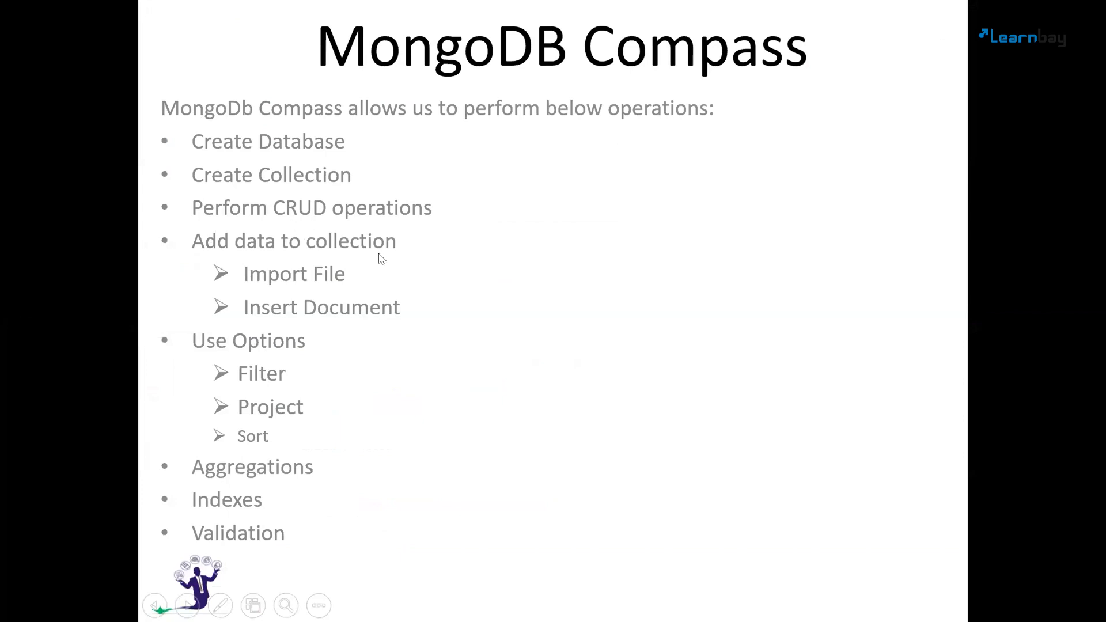
key("alt+Tab")
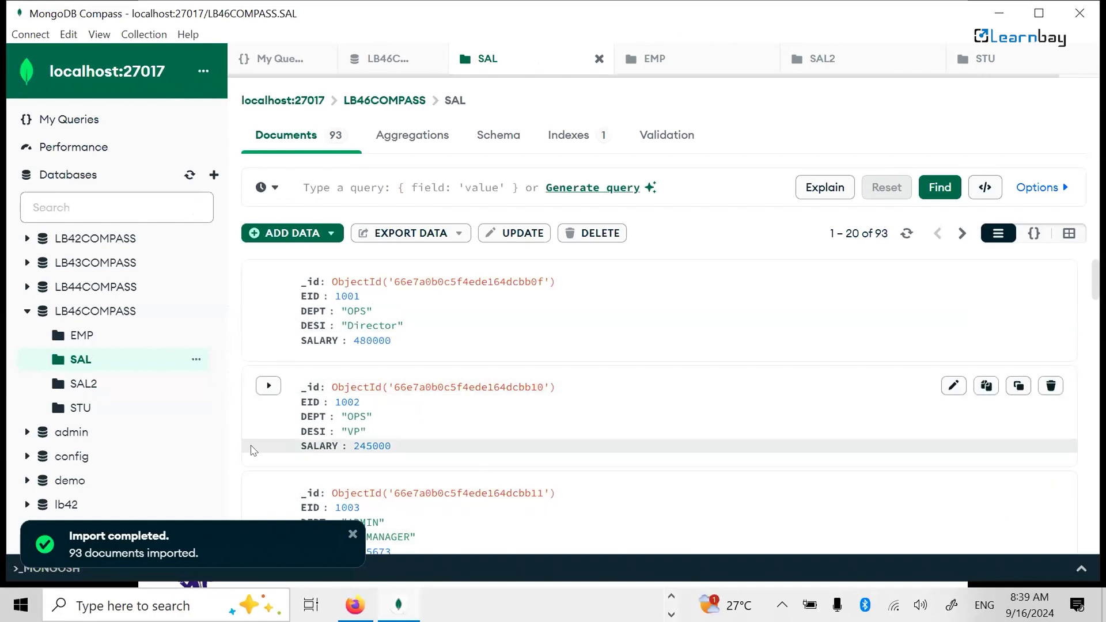
left_click(1035, 234)
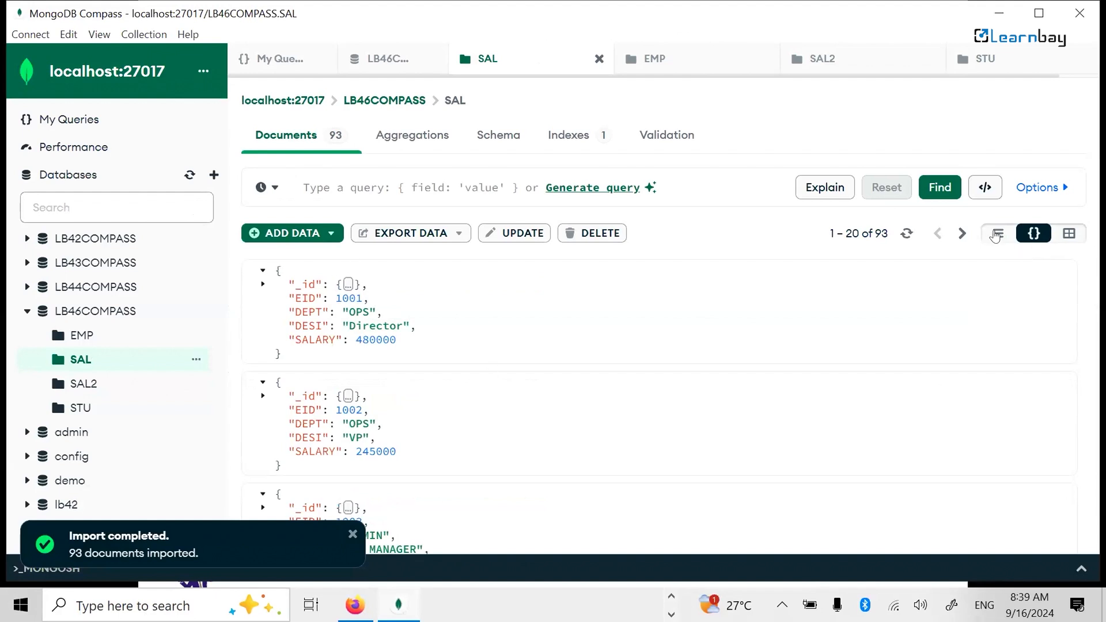
left_click(1066, 236)
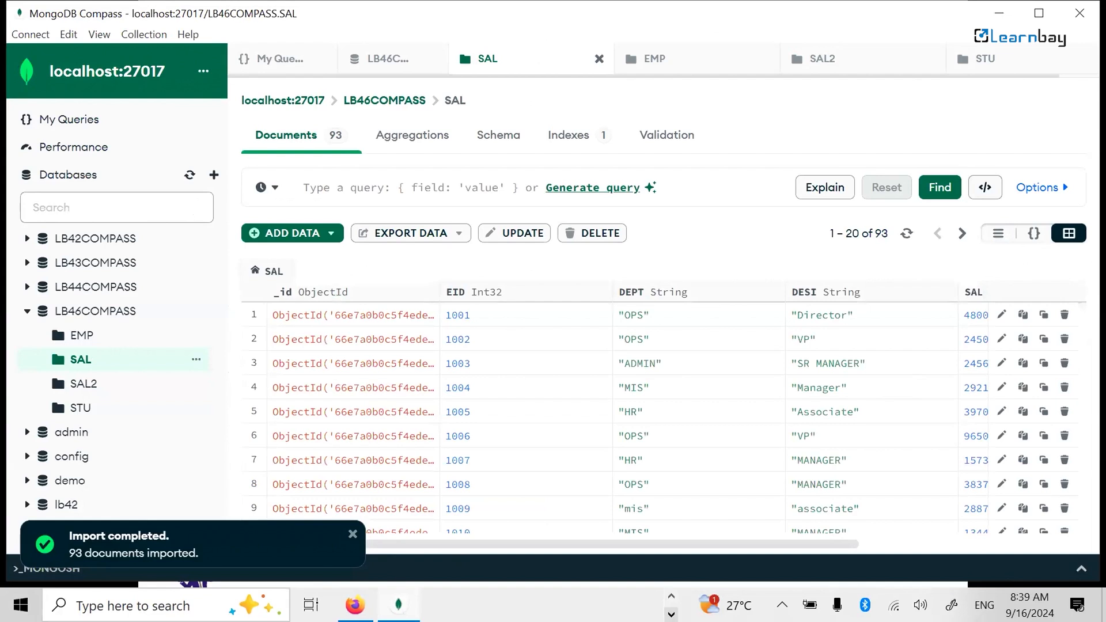
left_click(352, 534)
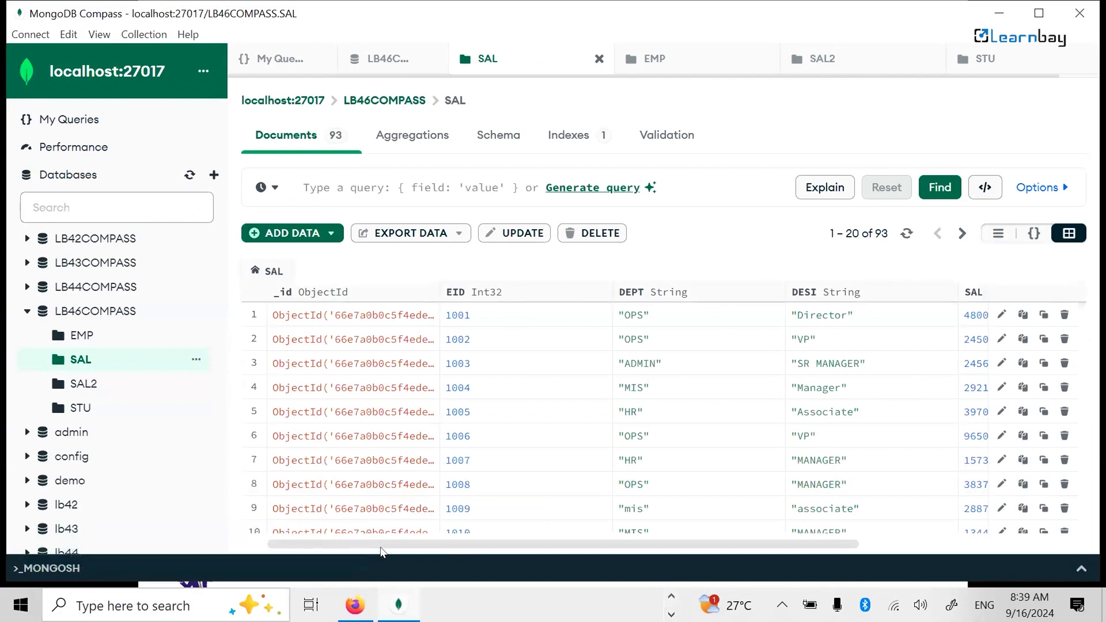
left_click_drag(383, 547, 666, 551)
scroll(685, 449, "down", 4)
scroll(674, 461, "down", 1)
scroll(666, 487, "up", 5)
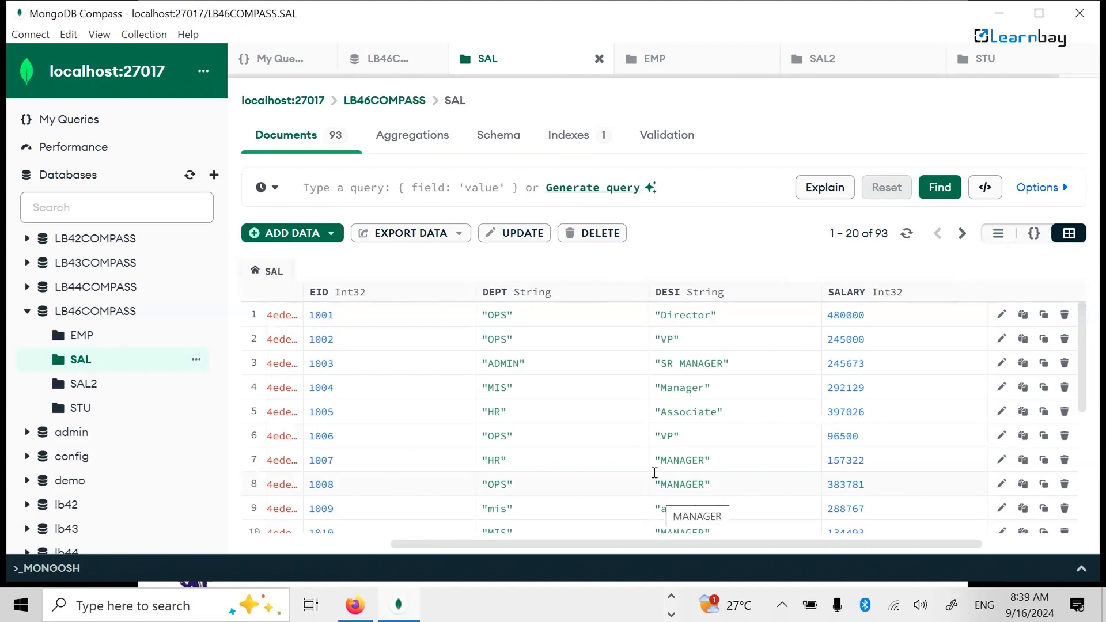
key("alt+Tab")
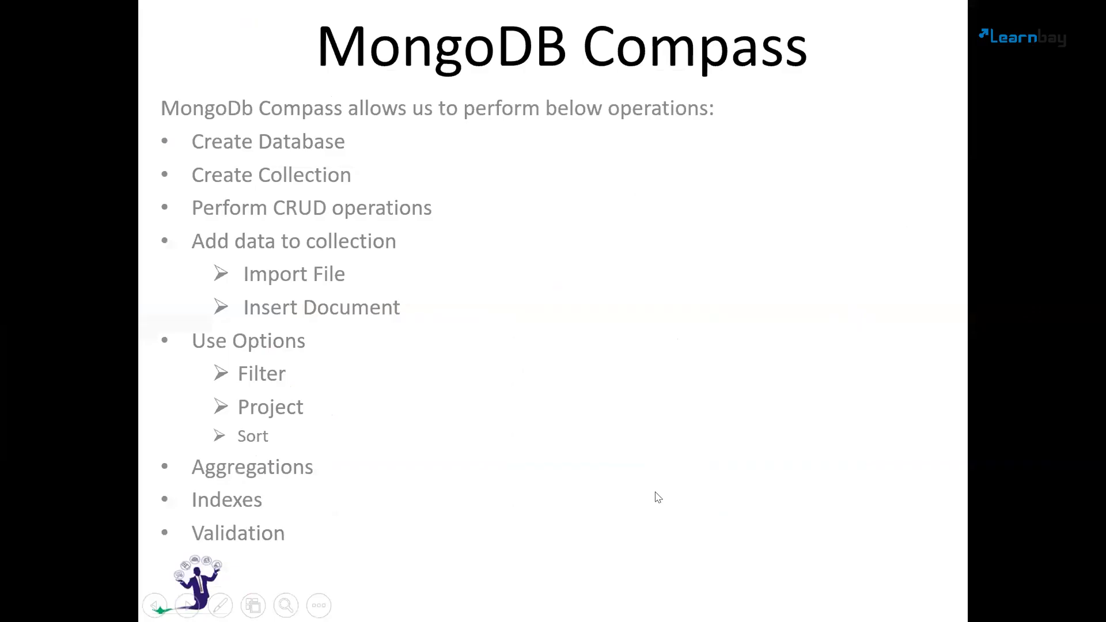
key("alt+Tab")
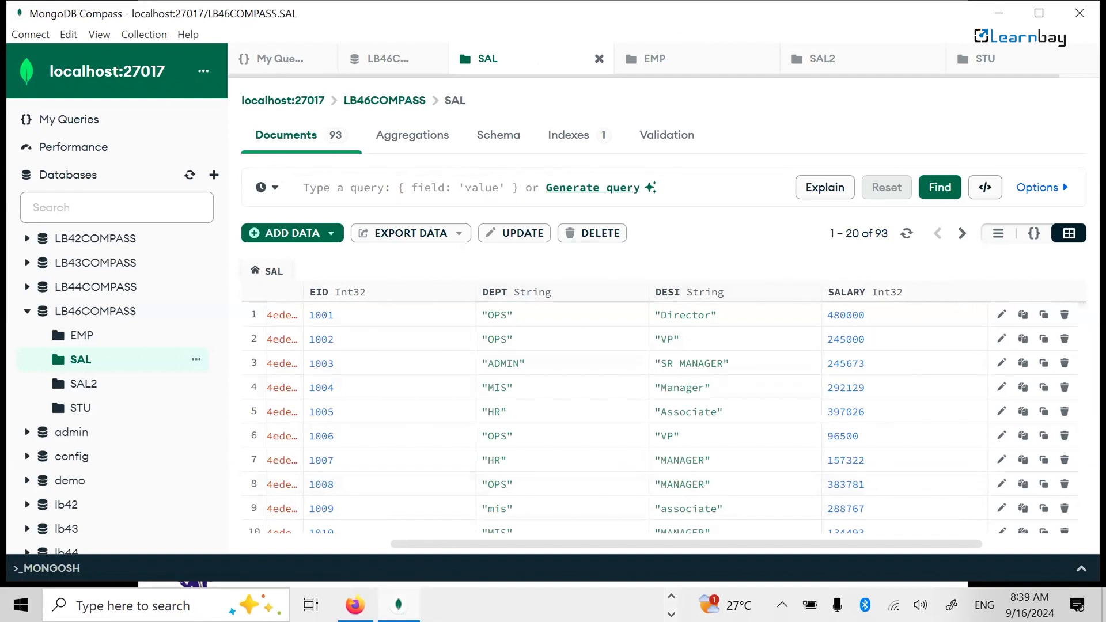
left_click(304, 188)
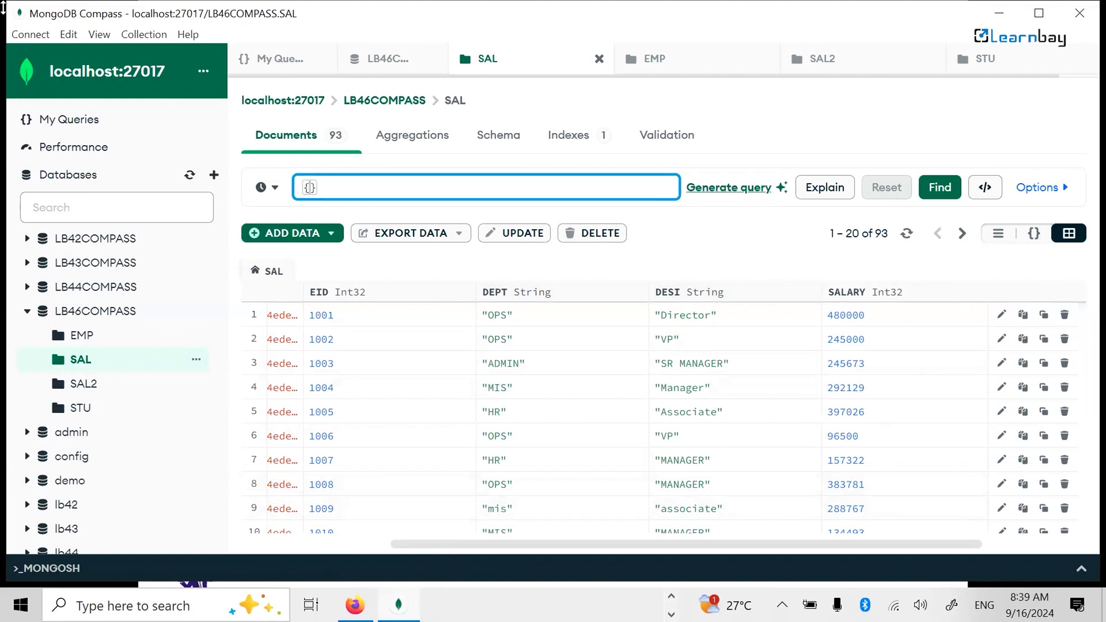
left_click(1057, 190)
left_click(1057, 190)
Step: Find the SAL documents that match the filter {"DEPT" : "HR"}
left_click(304, 193)
type("{")
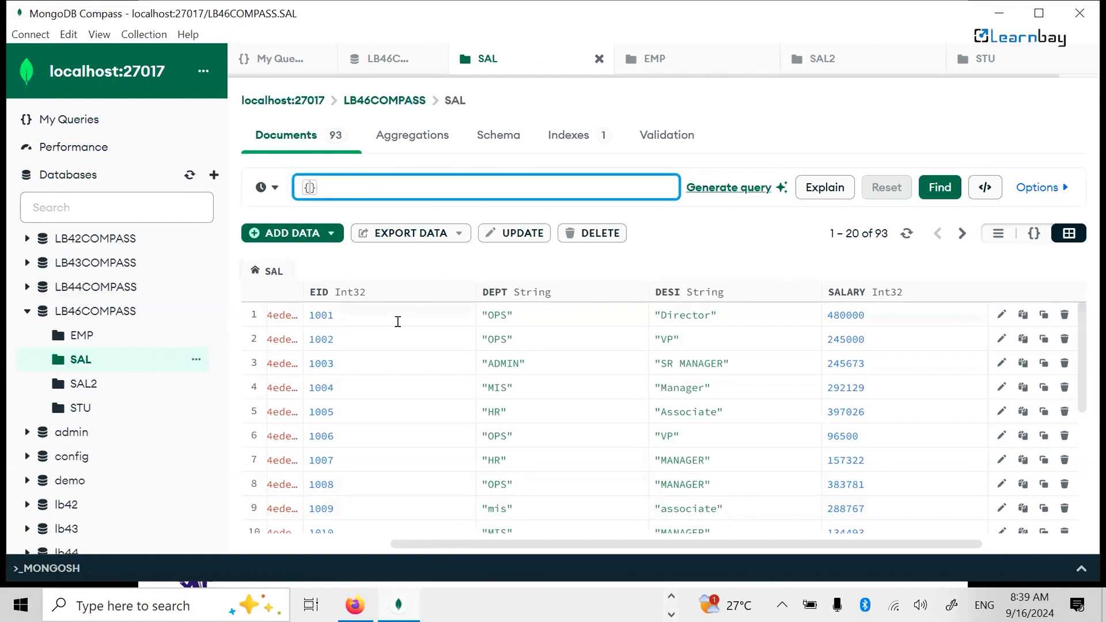
type("\"")
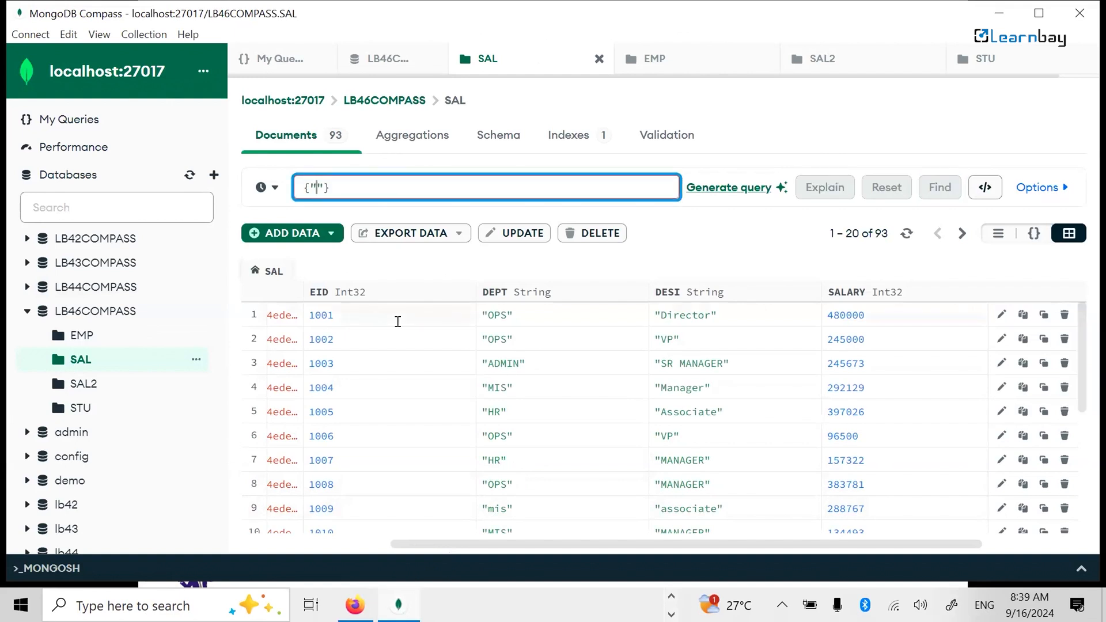
type("DCEPU")
key("Left")
key("Left")
key("Left")
key("BackSpace")
key("Right")
key("Right")
key("Delete")
type("T")
key("Right")
type(": \"HR")
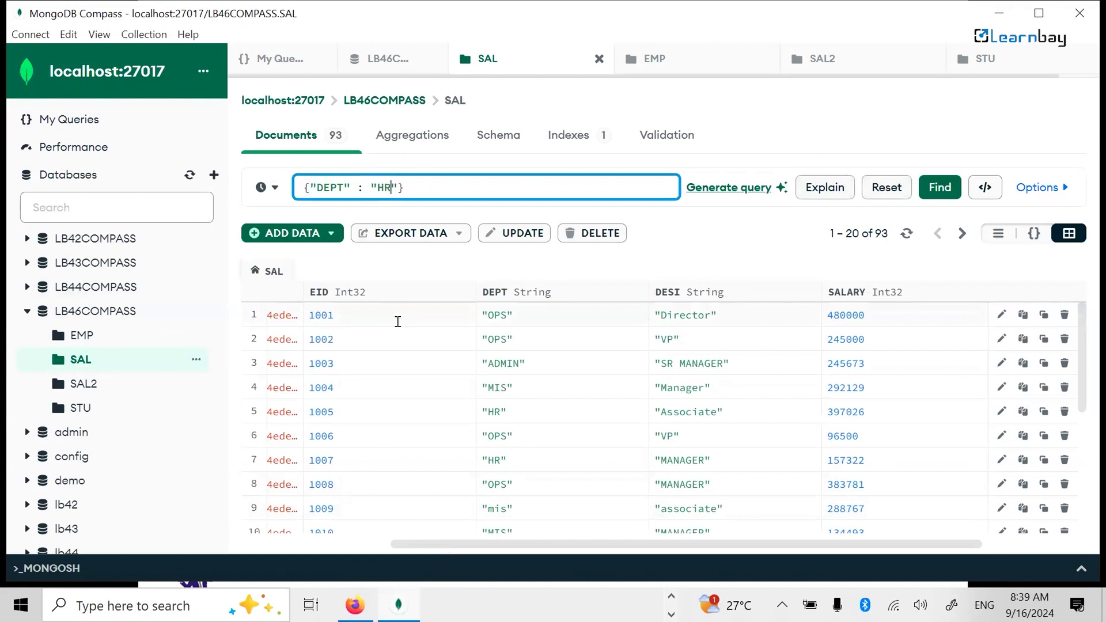
key("Return")
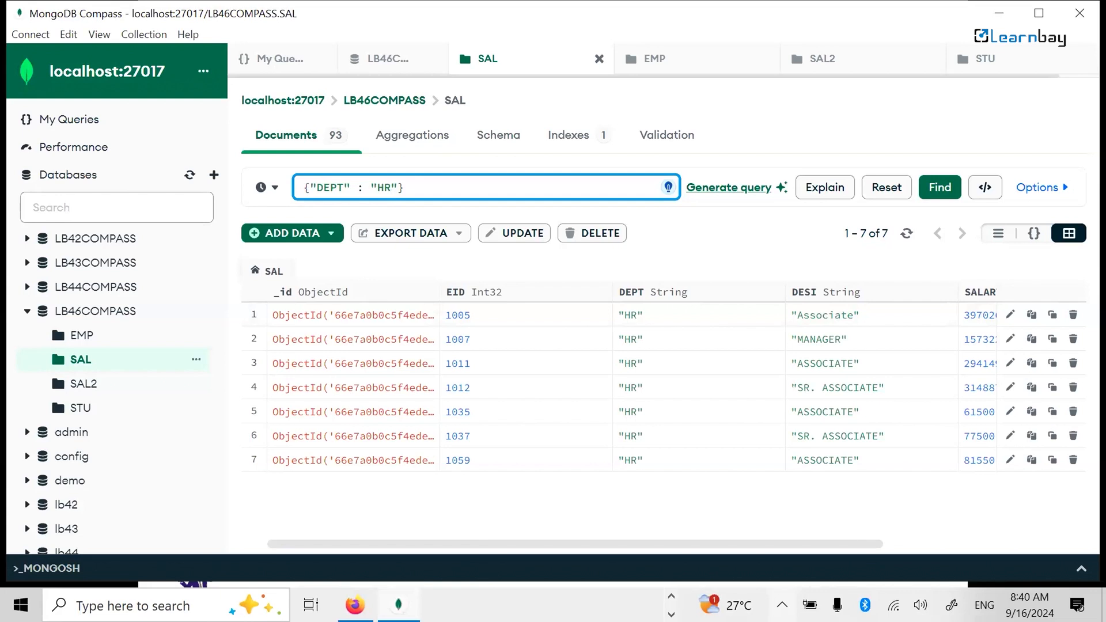
key("Right")
Step: Reset the query and begin an $and filter whose first condition is {"DEPT" : "TEMP"}
left_click(865, 181)
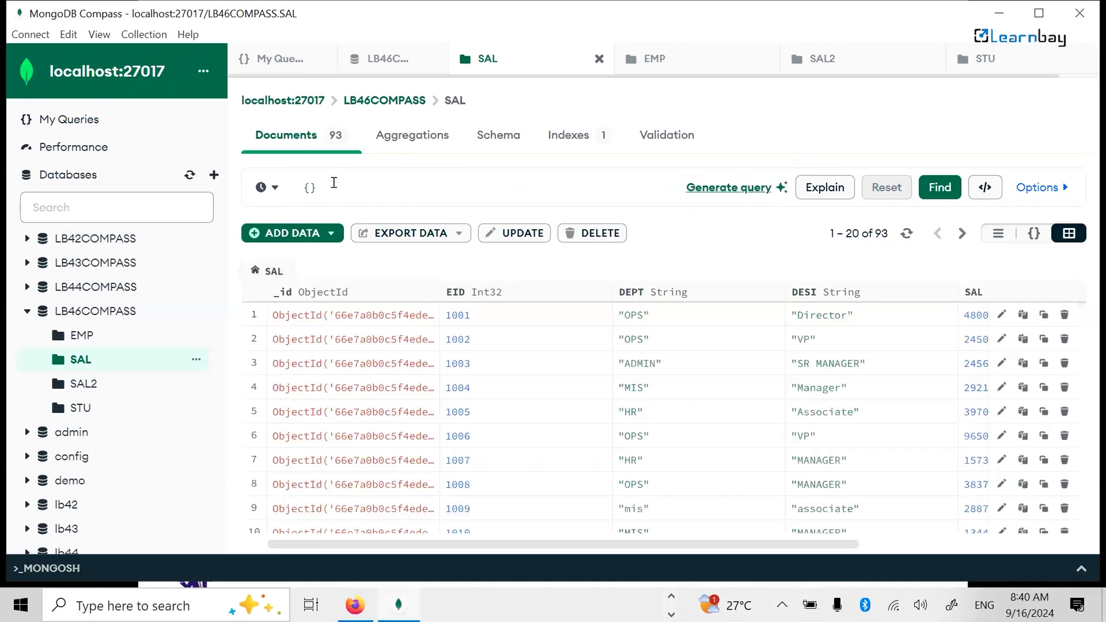
left_click(334, 186)
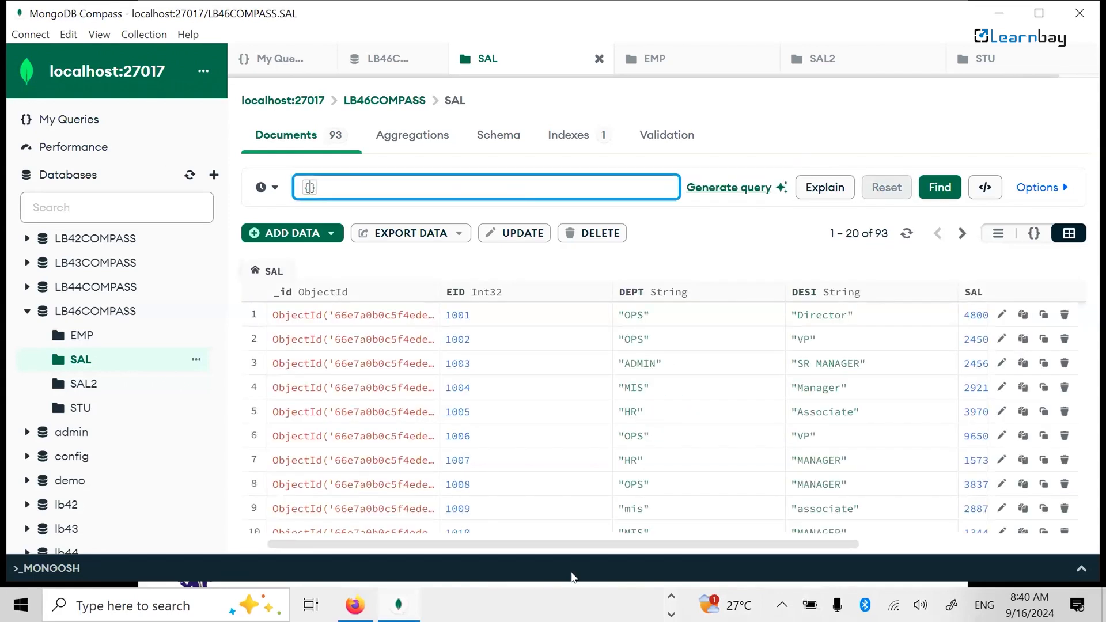
type("$AND:")
key("Left")
key("Left")
key("shift+Left")
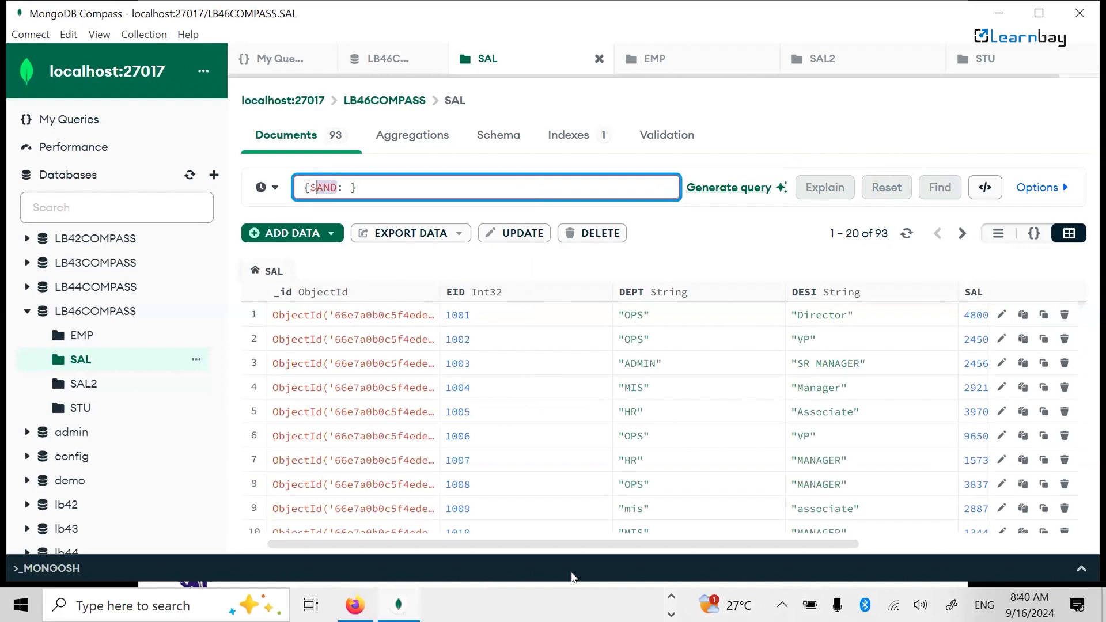
type("and")
key("Right")
type("[{\"")
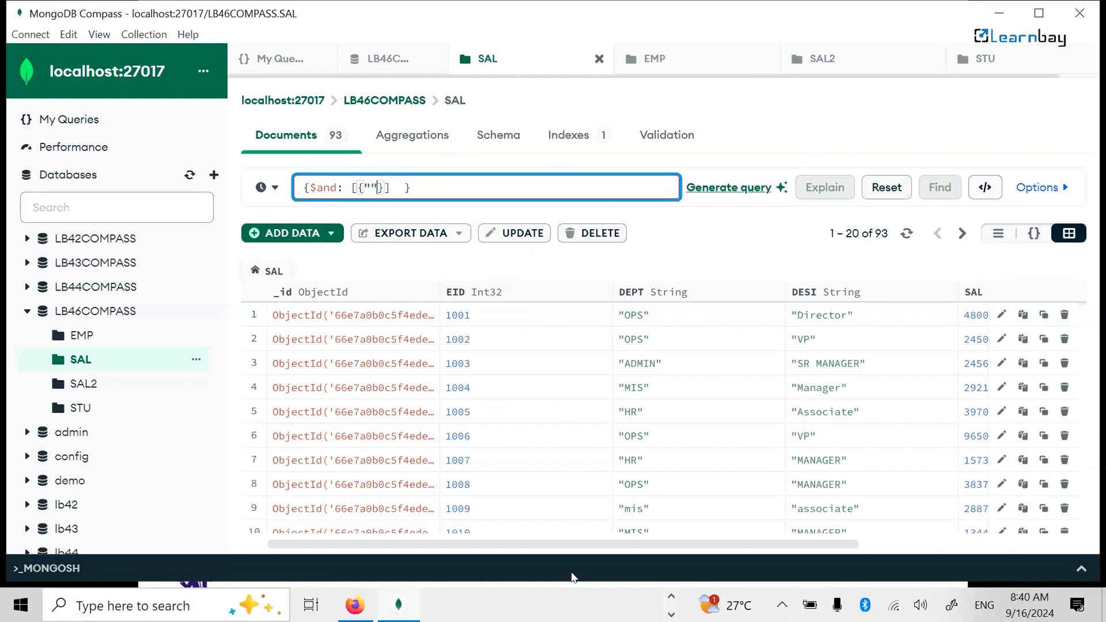
type("dep")
key("BackSpace")
key("BackSpace")
key("BackSpace")
type("DEPT")
type("\" : \"")
type("TEMP")
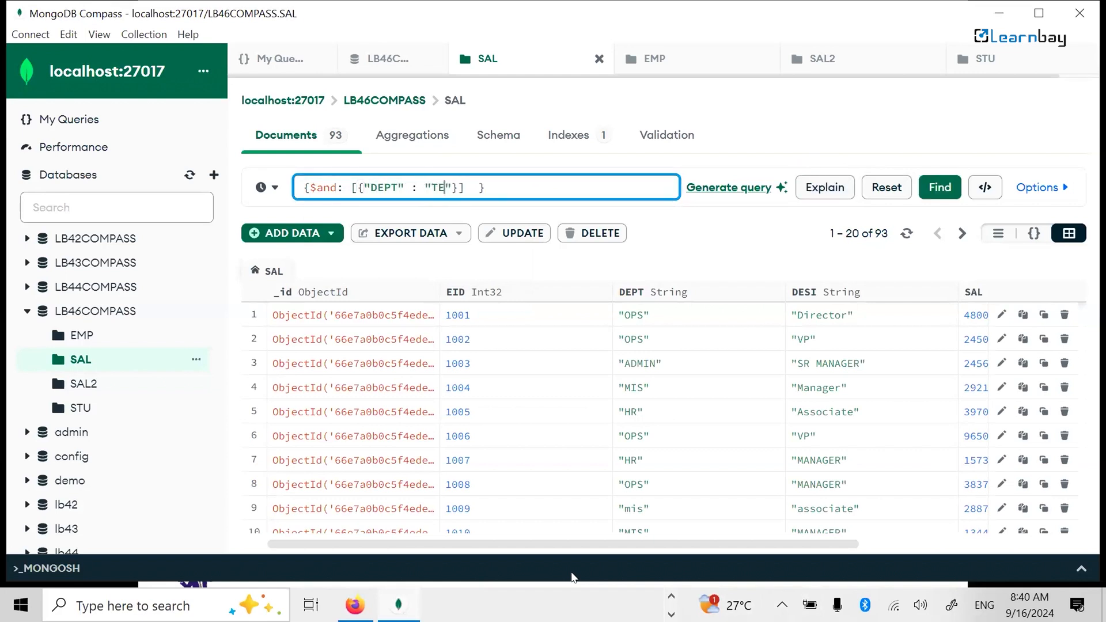
Step: Add the second condition {"DESI" : "ASSOCIATE"} to the $and filter, run it and look through the matching documents
key("Right")
type(",{}1")
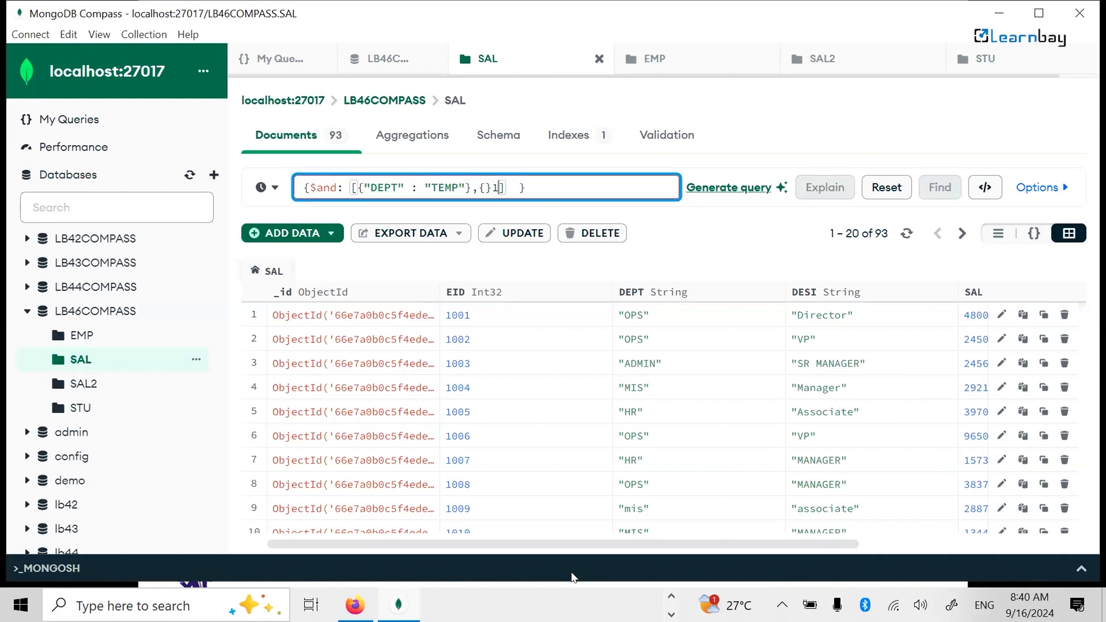
key("BackSpace")
type("D")
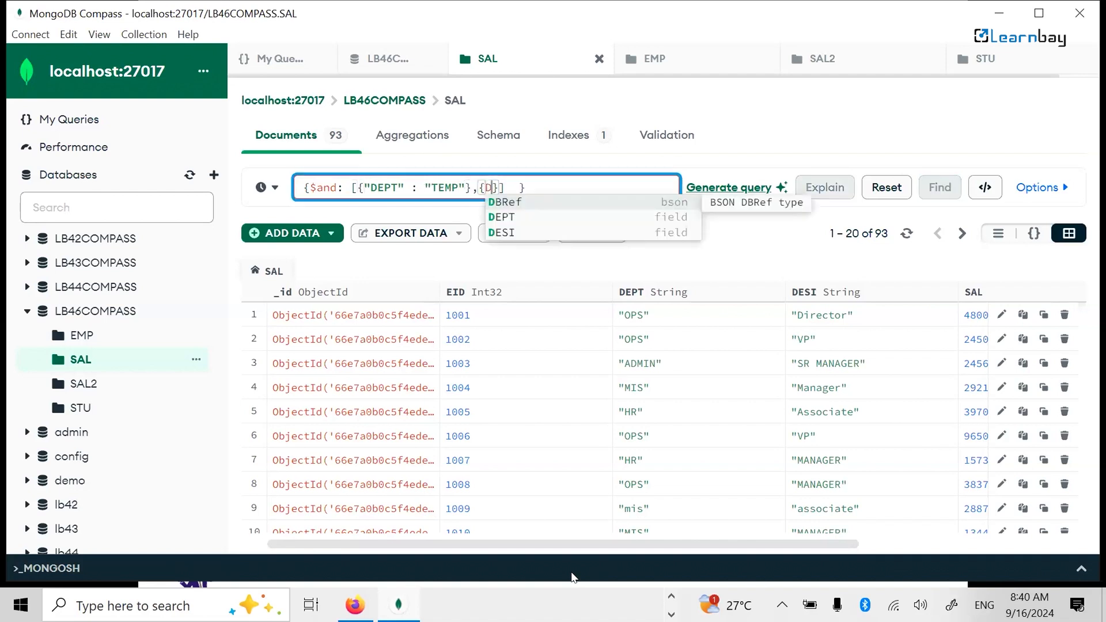
key("BackSpace")
type("\"DESO")
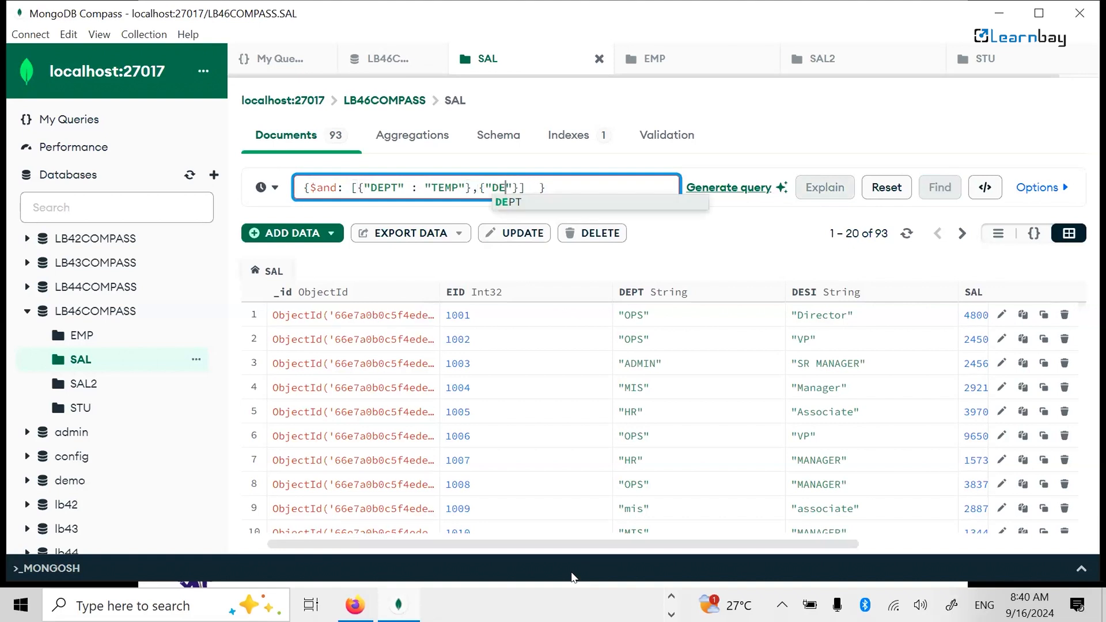
key("BackSpace")
type("I")
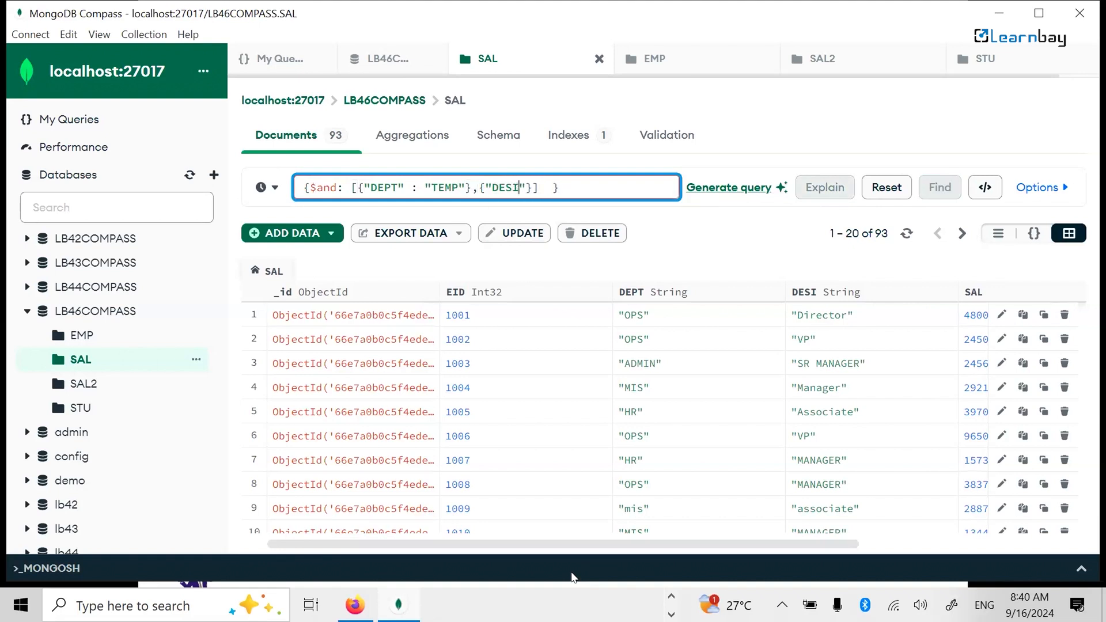
type("\" : \"")
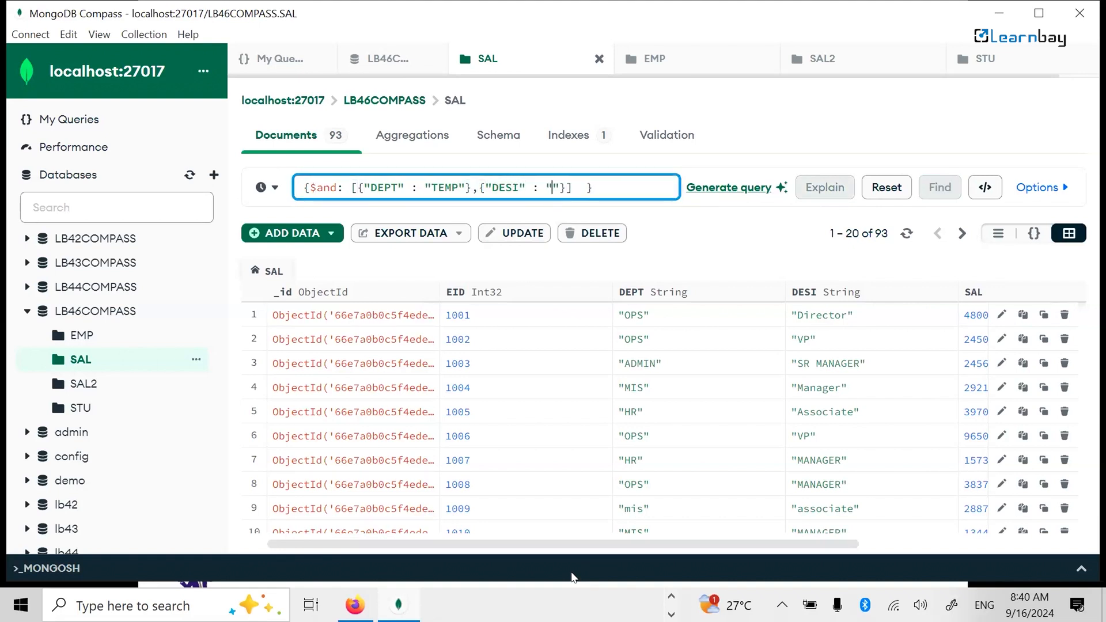
type("ASSOCIATE")
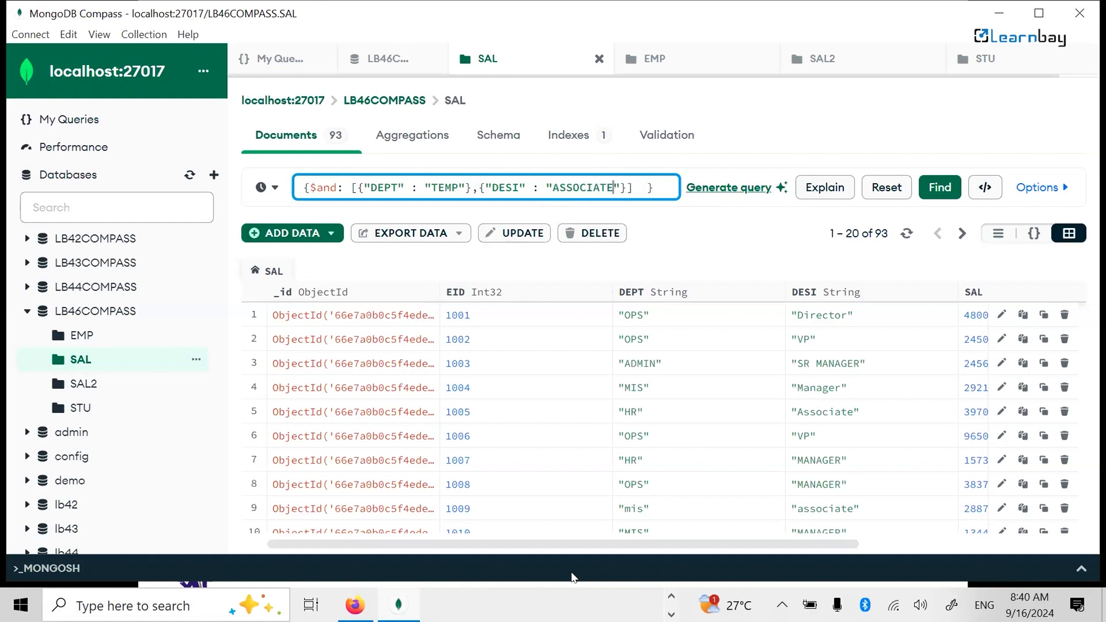
left_click(944, 190)
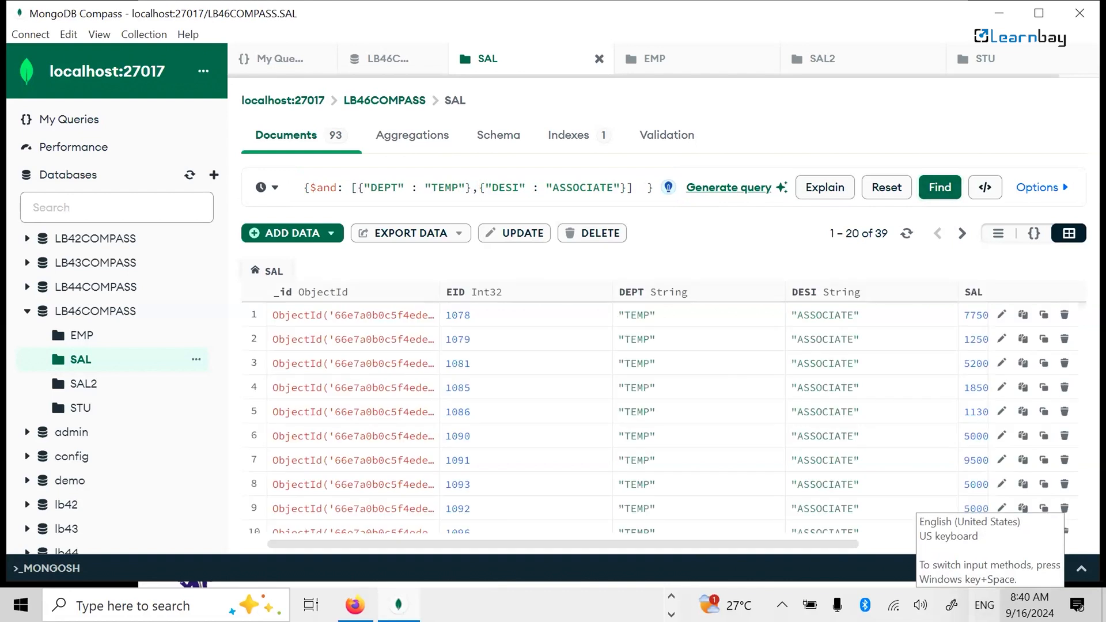
scroll(883, 501, "down", 5)
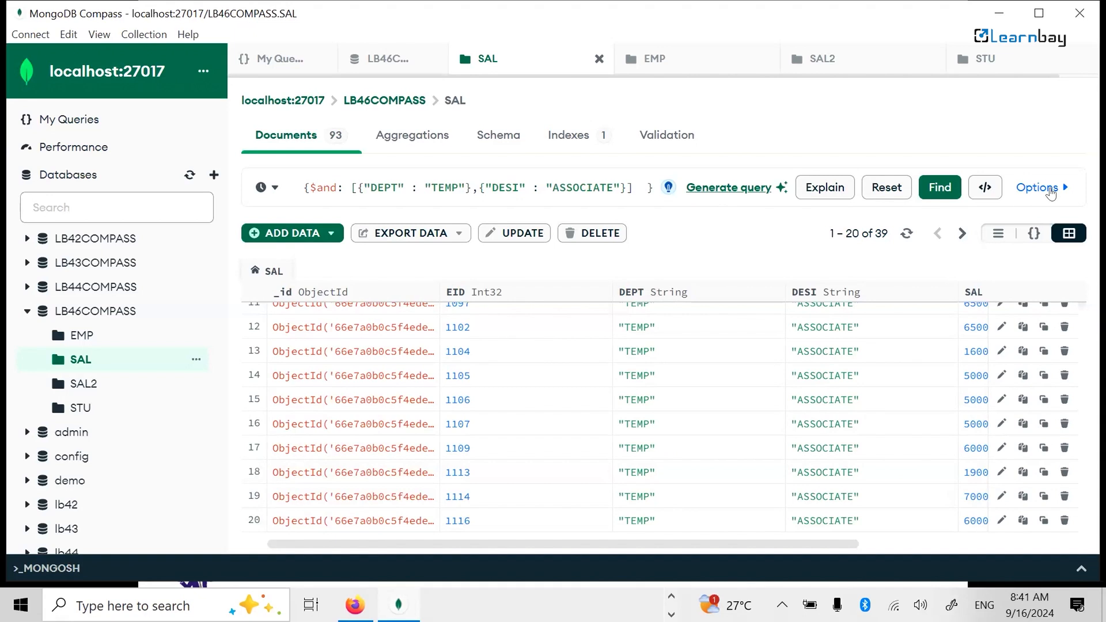
Step: Exclude the DESI field from the results with the projection {"DESI" :0} and run the query
left_click(1047, 192)
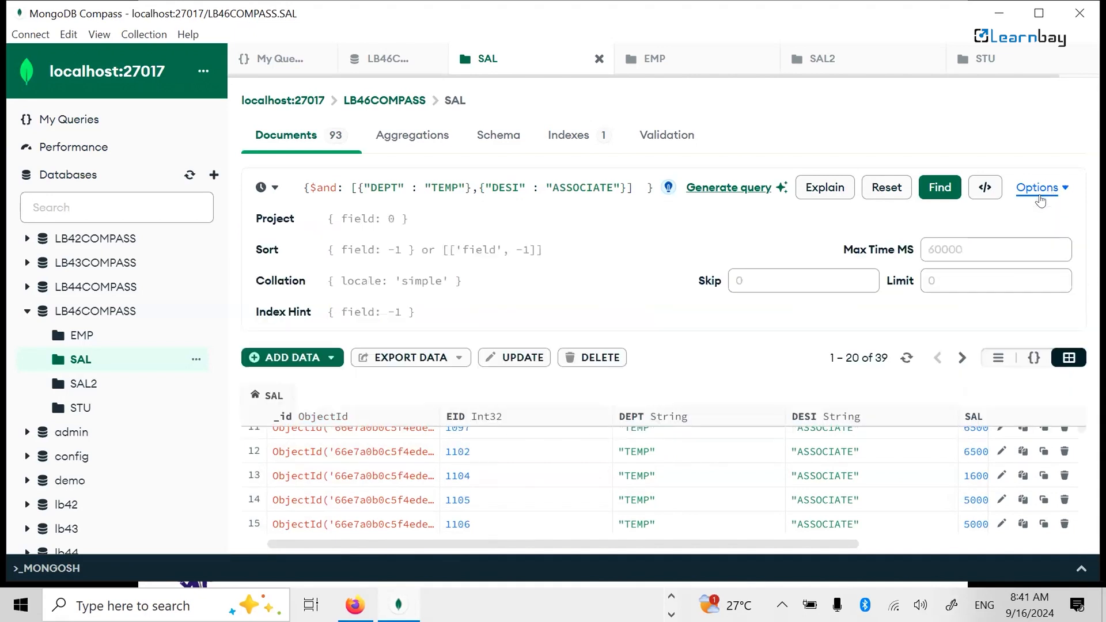
left_click(387, 217)
type("{")
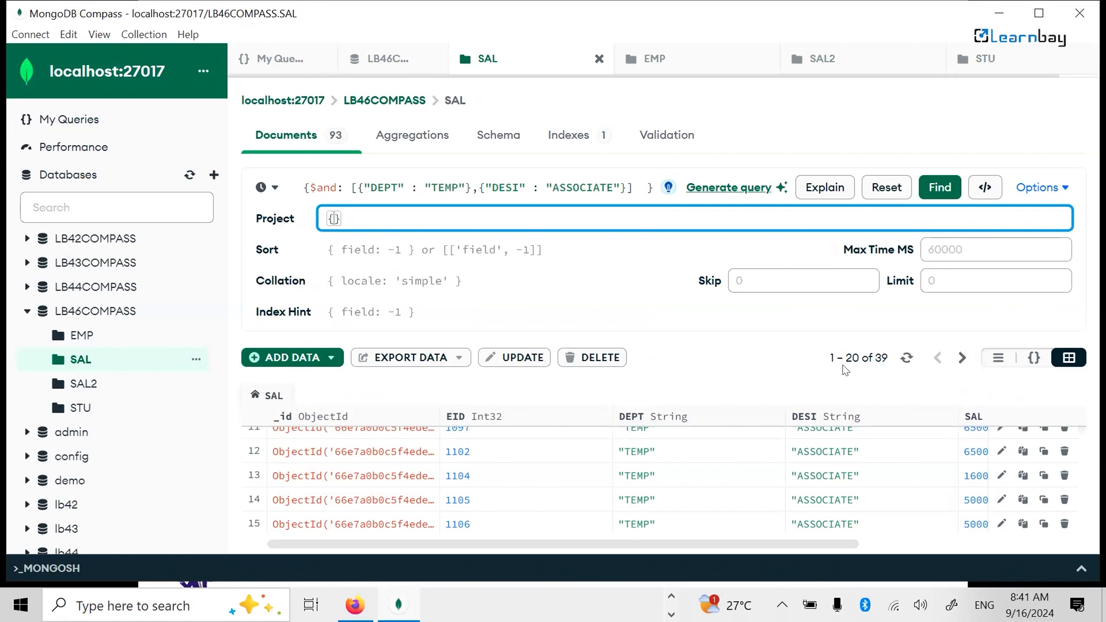
type("DESI")
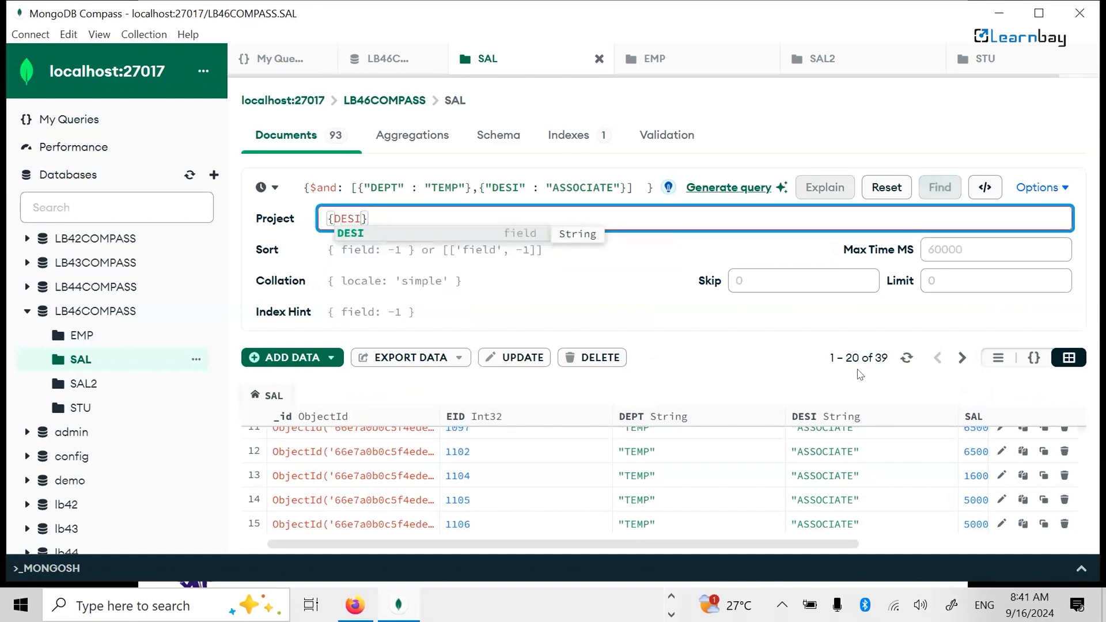
type("\"")
key("Left")
key("Left")
key("Left")
key("Left")
key("Left")
type("\"")
key("Right")
key("Right")
key("Right")
key("Right")
key("Right")
type(":0")
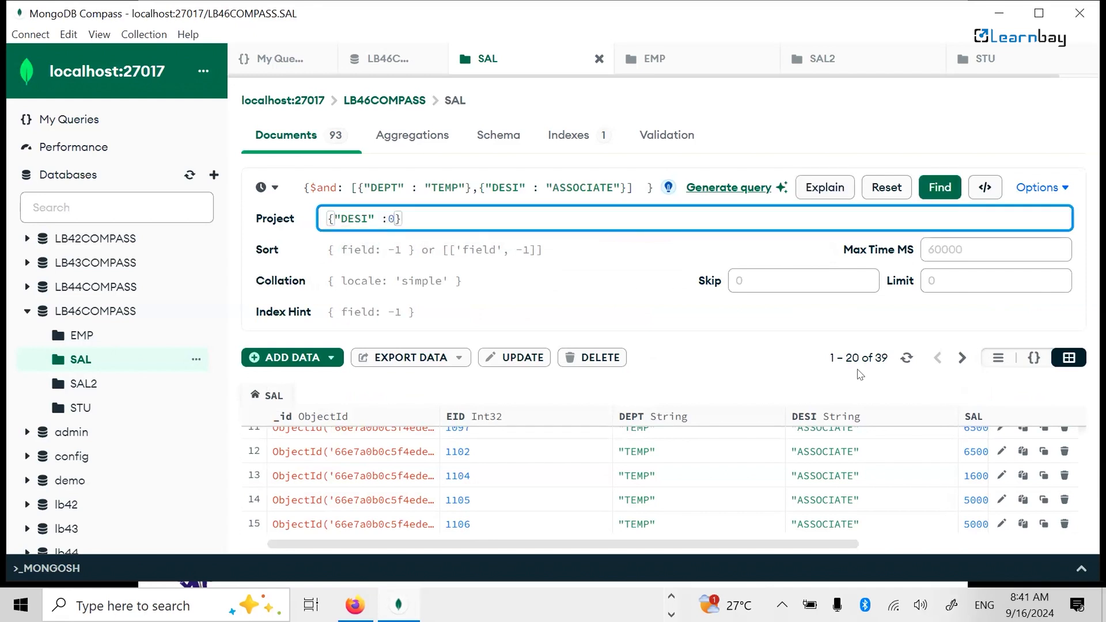
left_click(949, 201)
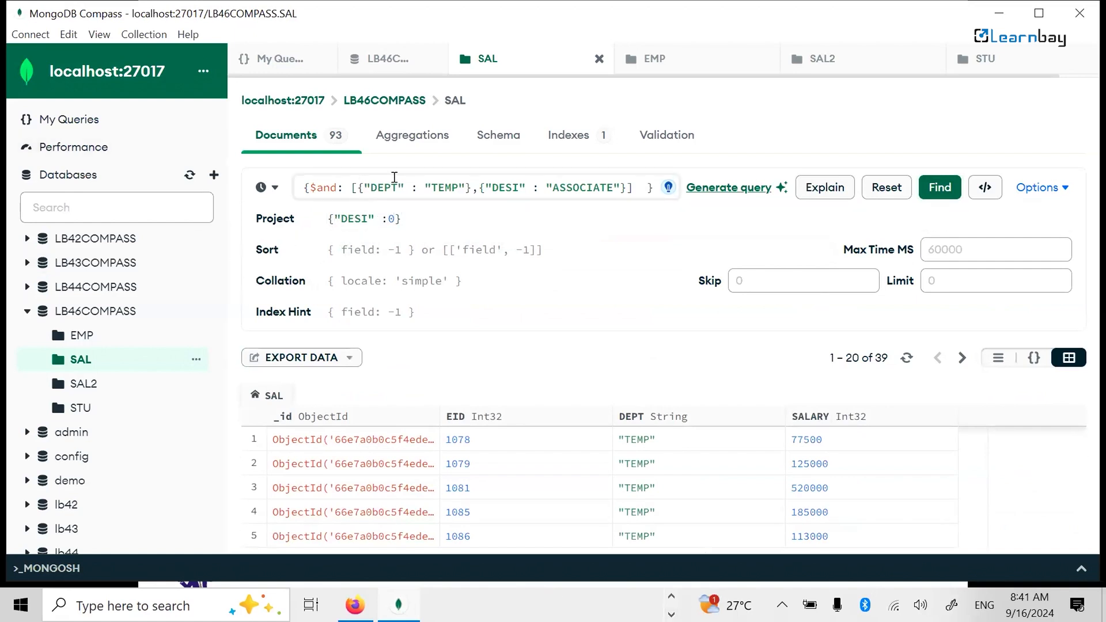
Step: Sort the query results by salary in descending order with {"SALARY" : -1}
left_click(377, 249)
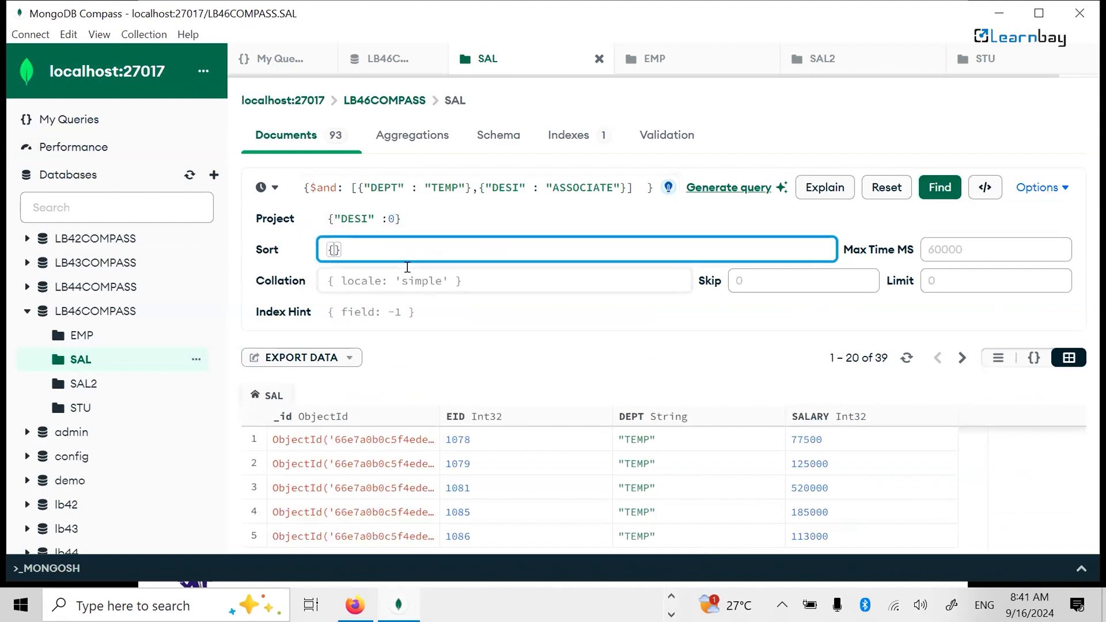
type("\"SALARYU")
key("BackSpace")
type("\" : -1")
left_click(940, 187)
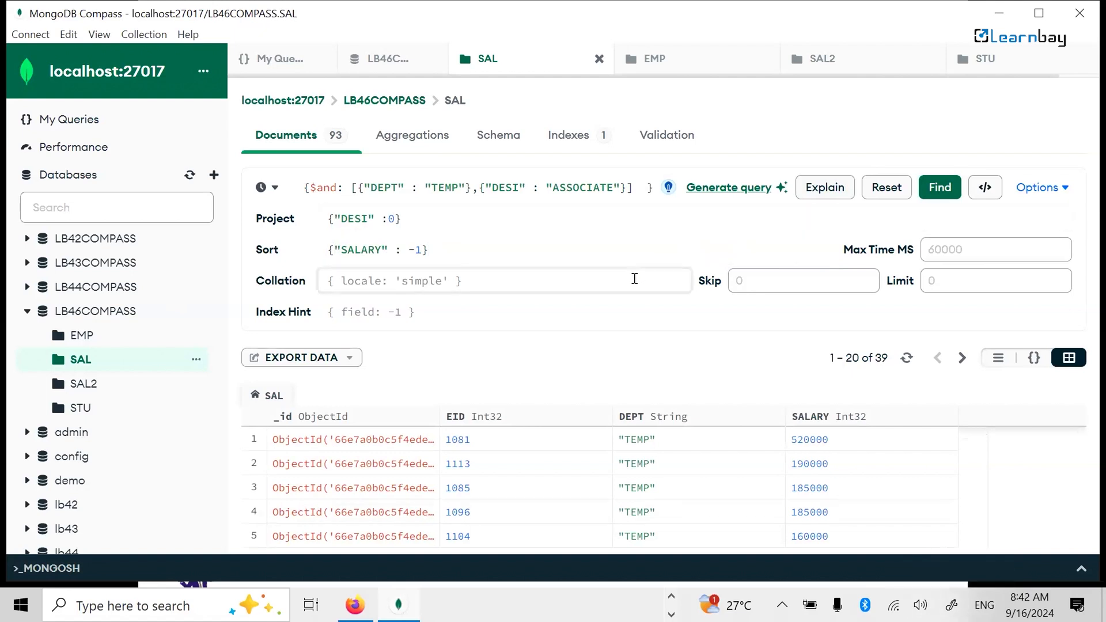
Step: Run the sorted query with a limit of 10 documents and again with a limit of 3
left_click(957, 278)
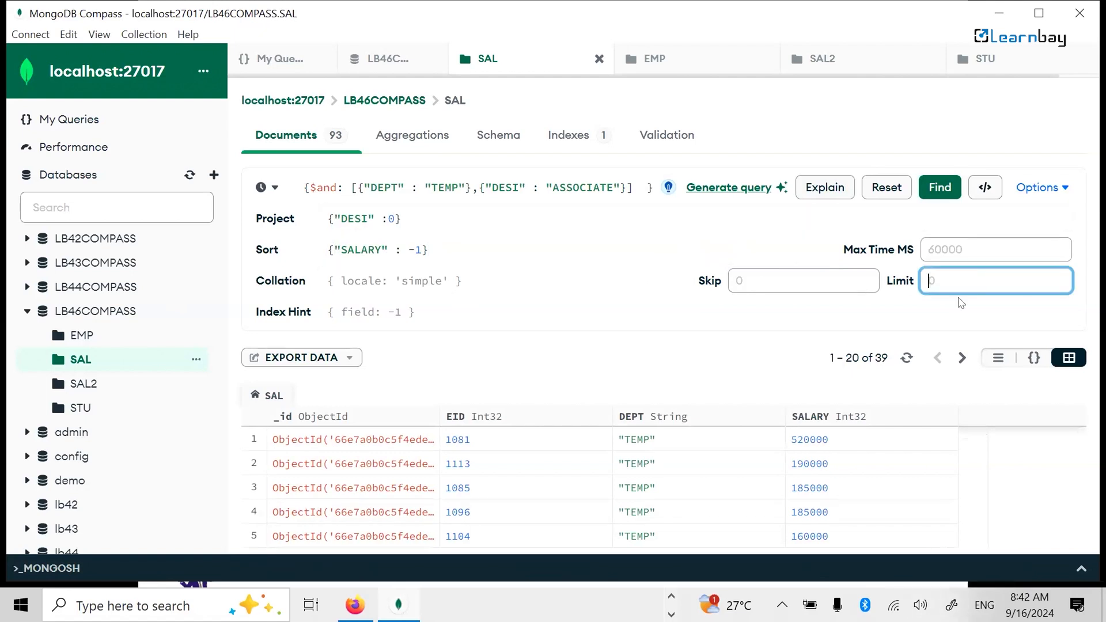
type("10")
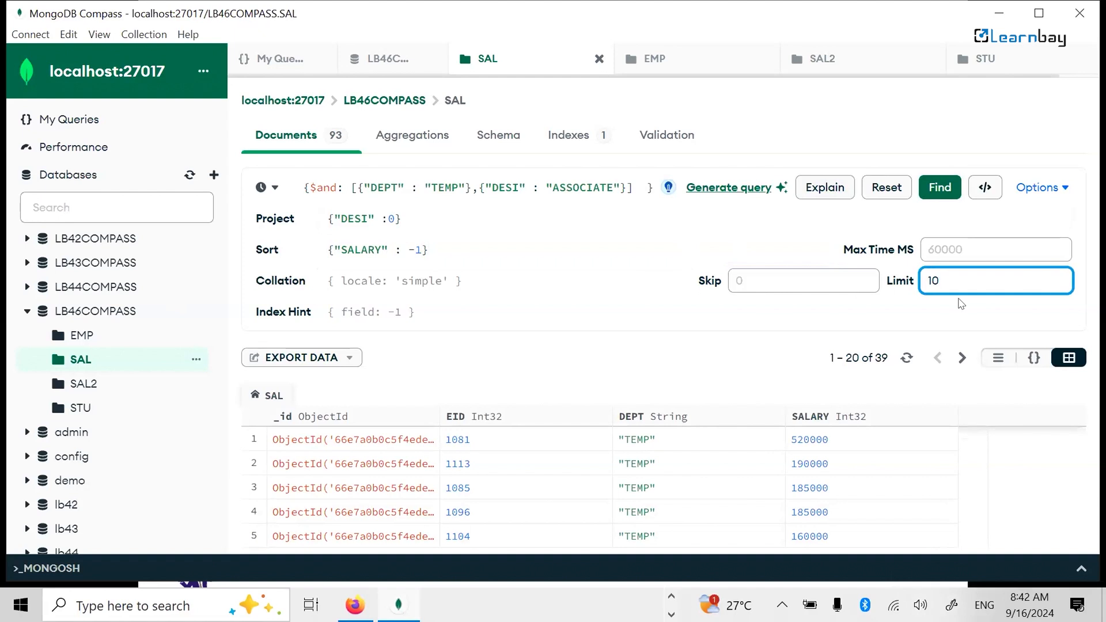
left_click(932, 192)
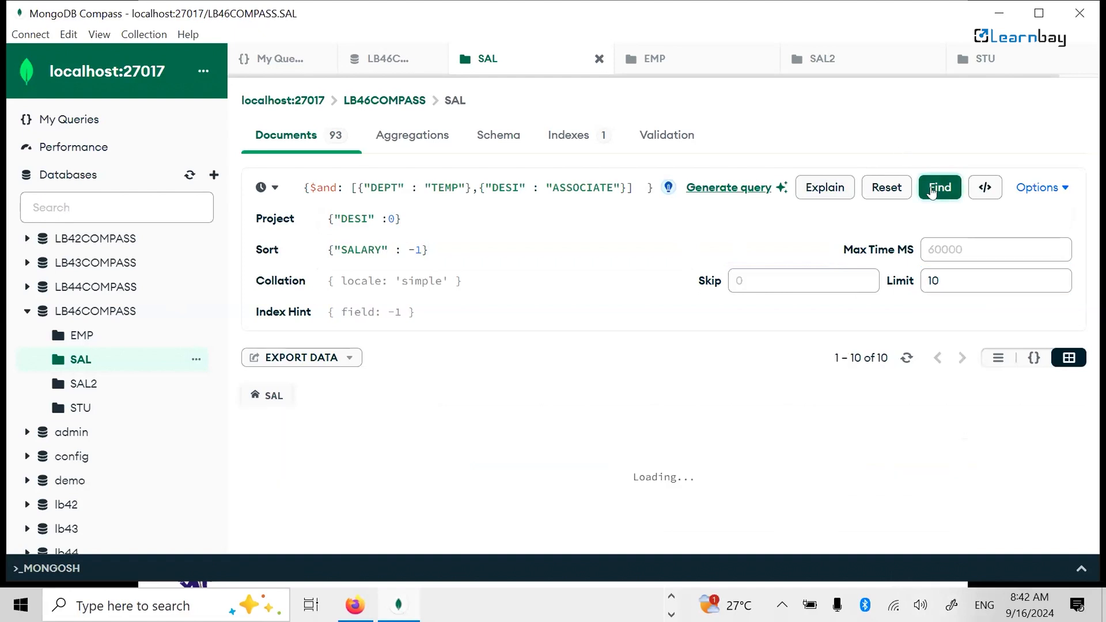
left_click_drag(952, 282, 494, 206)
type("3")
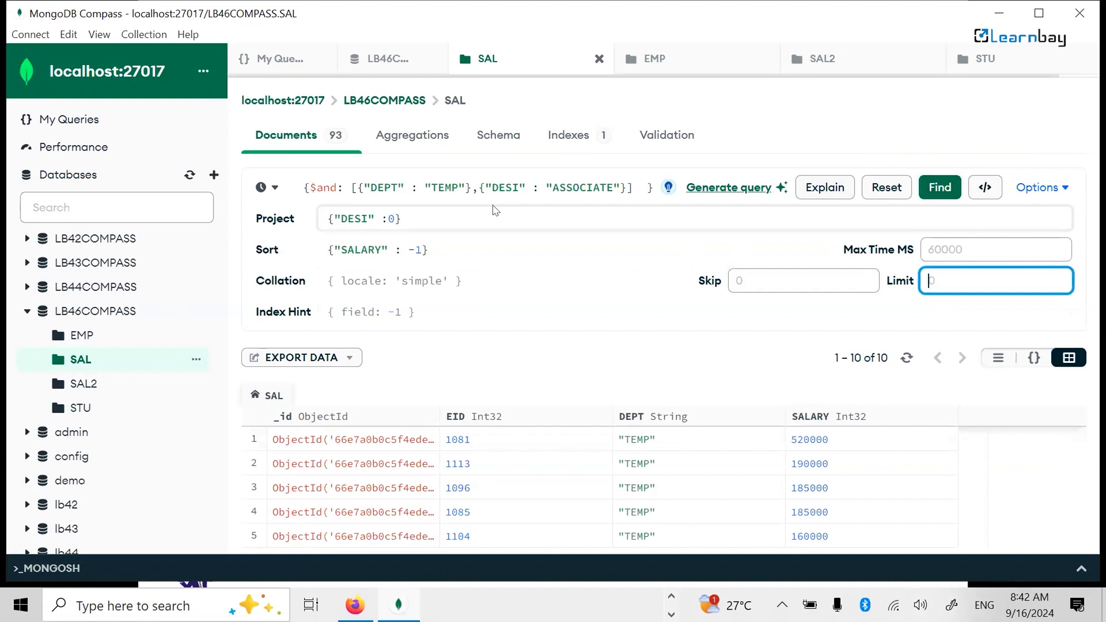
left_click(937, 190)
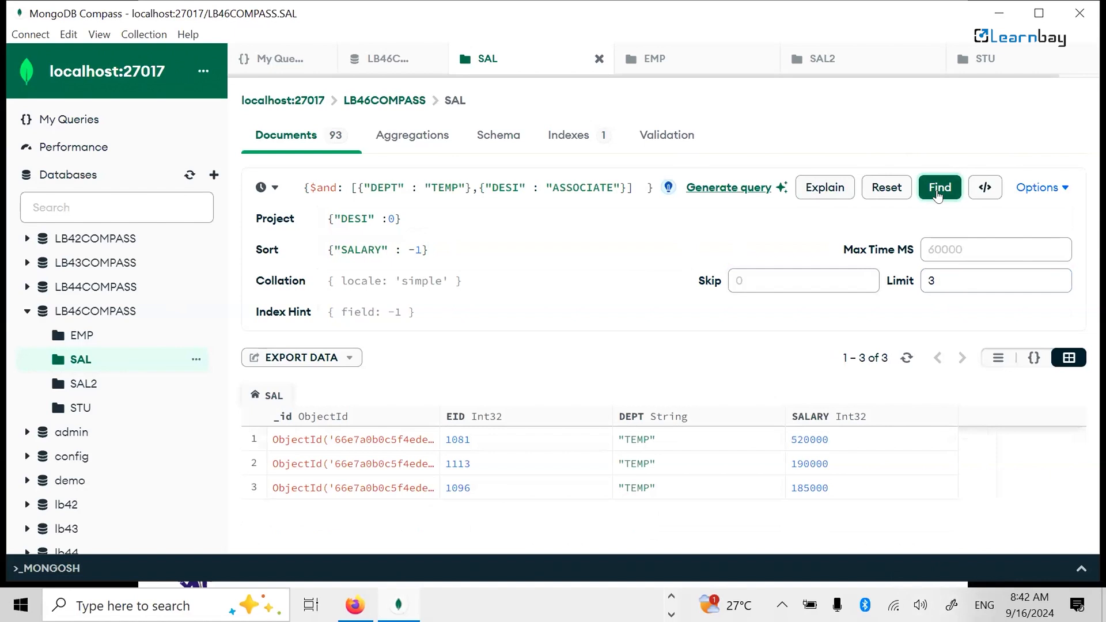
Step: Run the query with the first 3 documents skipped, and reset all query options
left_click(777, 275)
type("3")
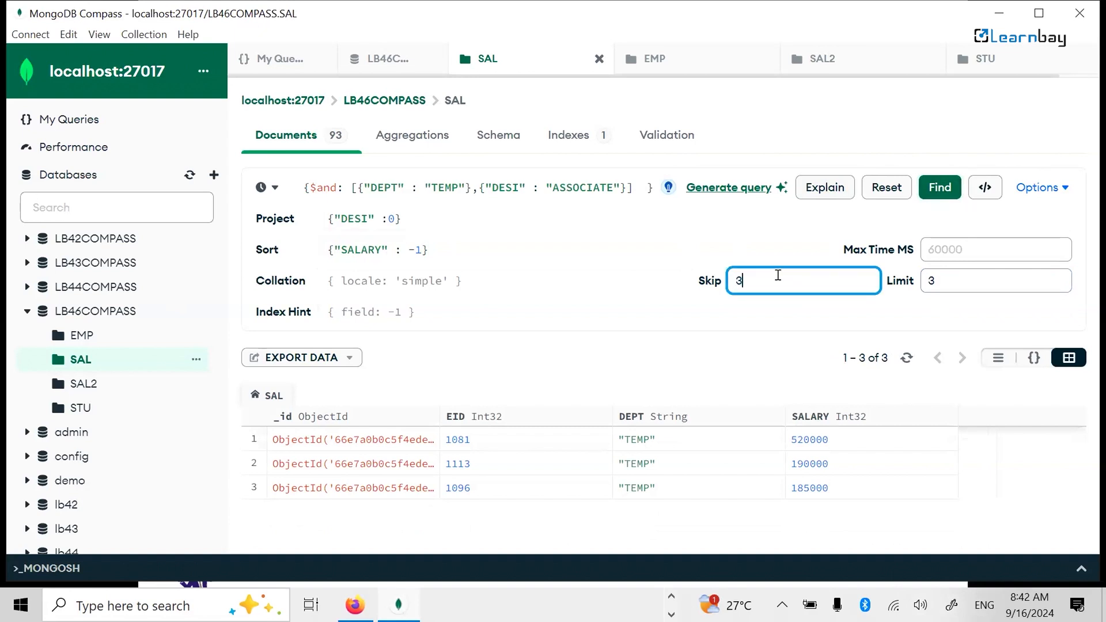
left_click(944, 189)
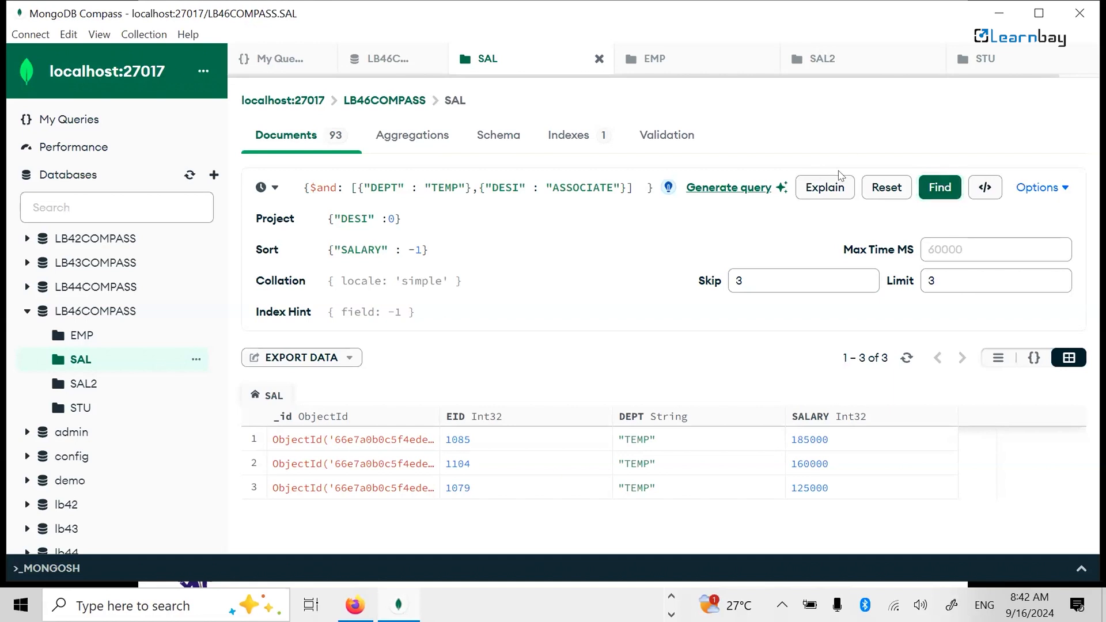
left_click(881, 188)
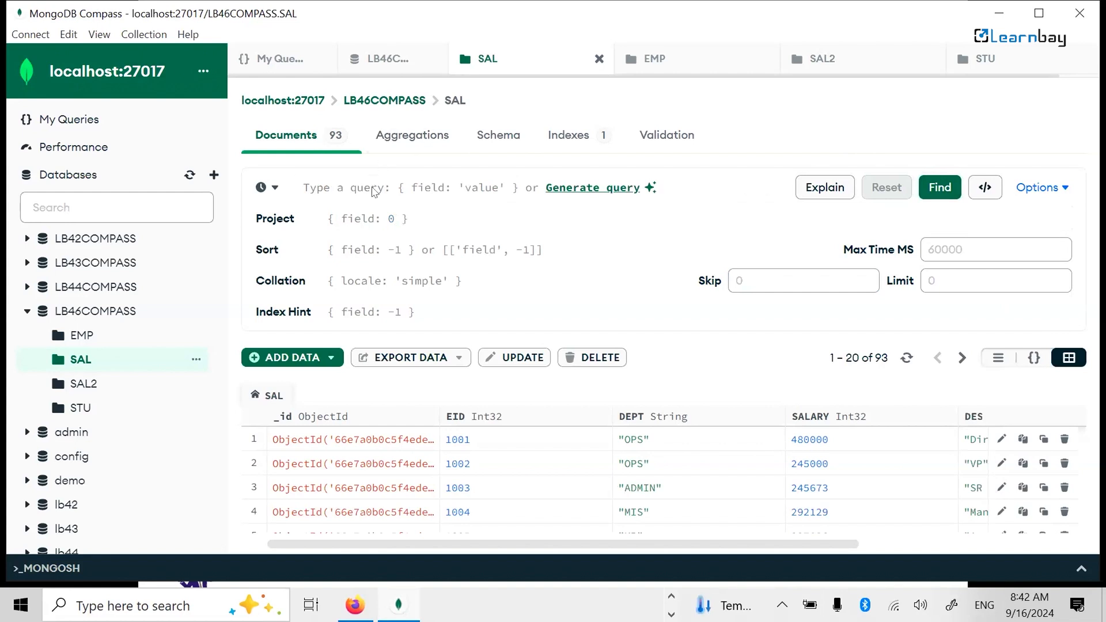
Step: Collapse the query options and change the DEPT value of the ninth SAL document to MIS
left_click(1047, 190)
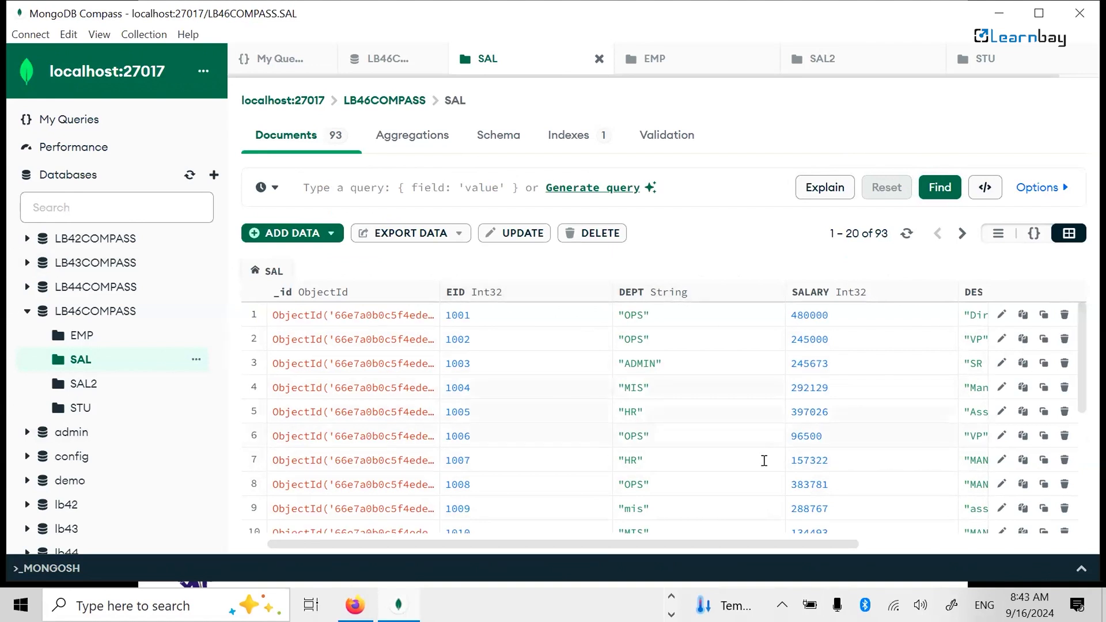
scroll(797, 503, "down", 3)
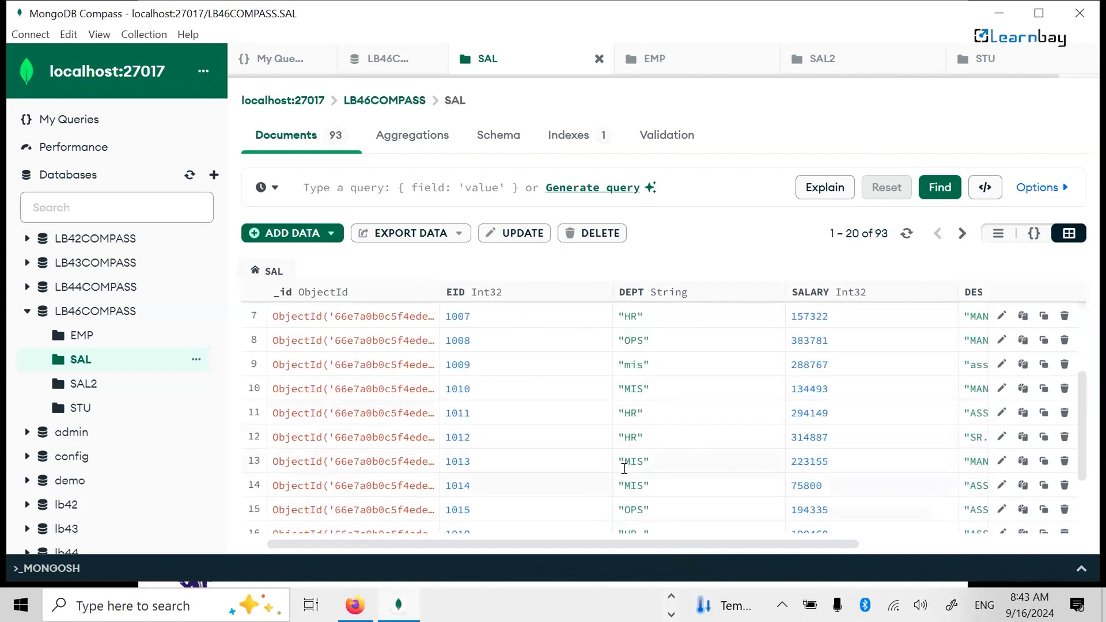
left_click_drag(416, 364, 876, 363)
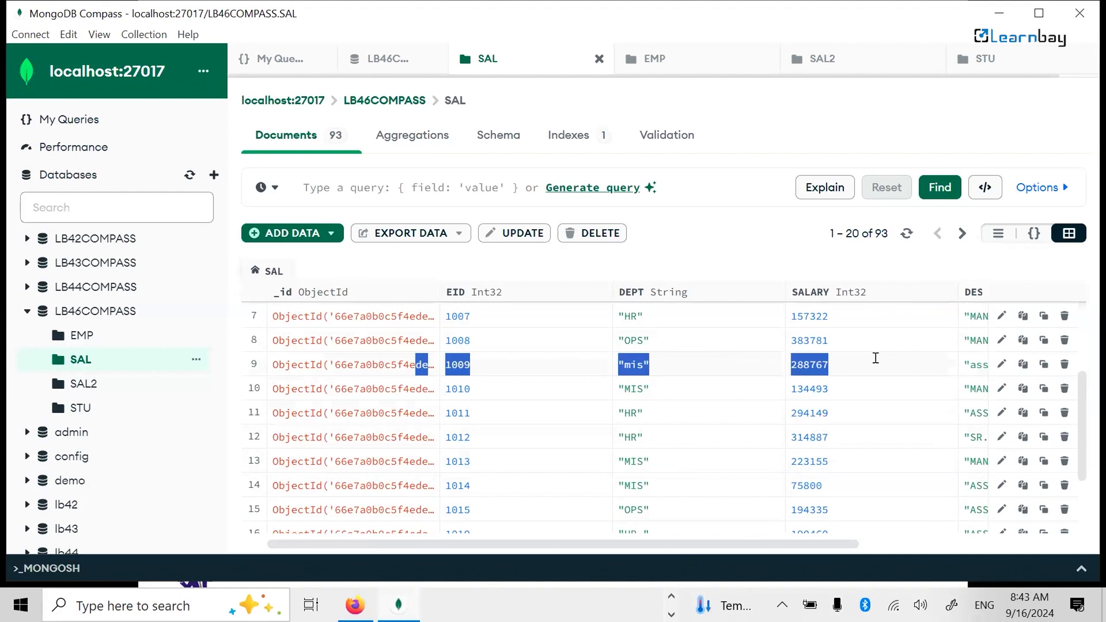
left_click(1000, 365)
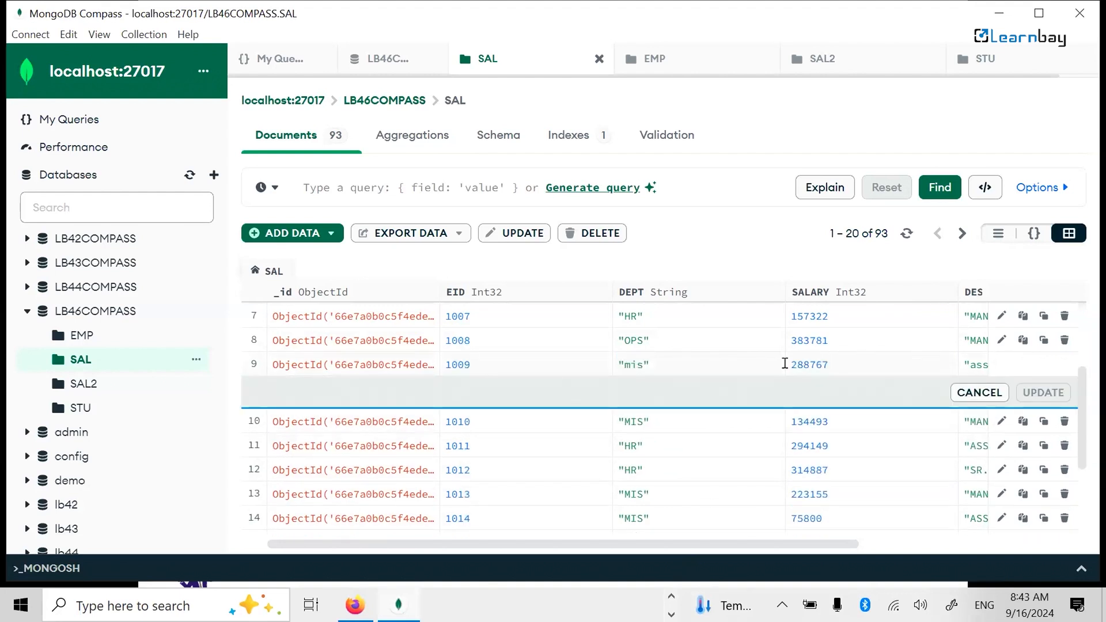
left_click(701, 363)
double_click(701, 362)
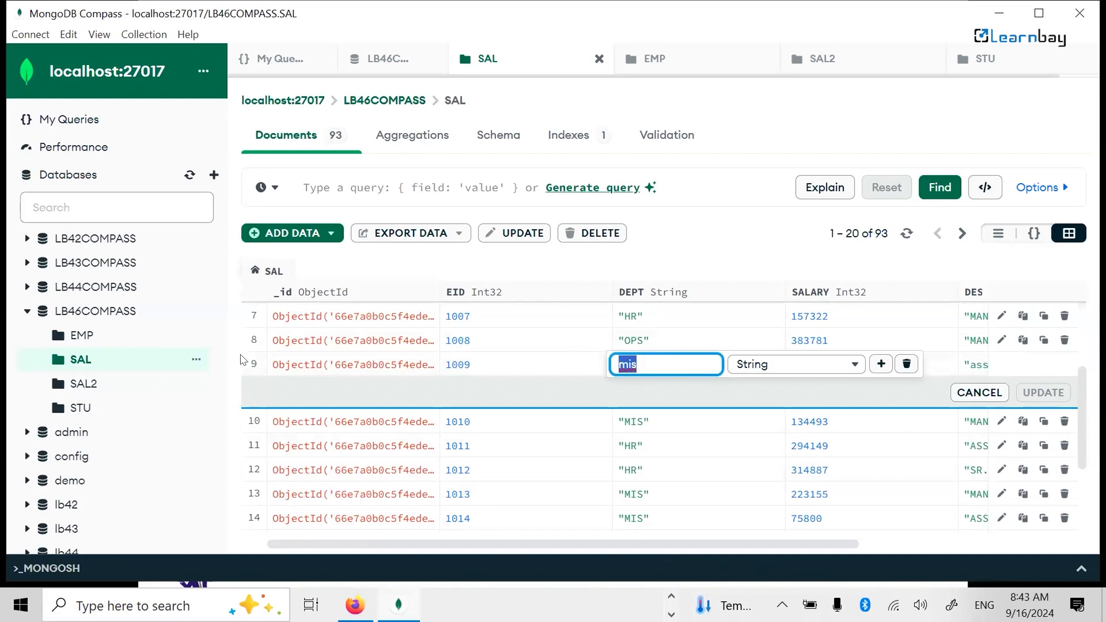
type("MIN")
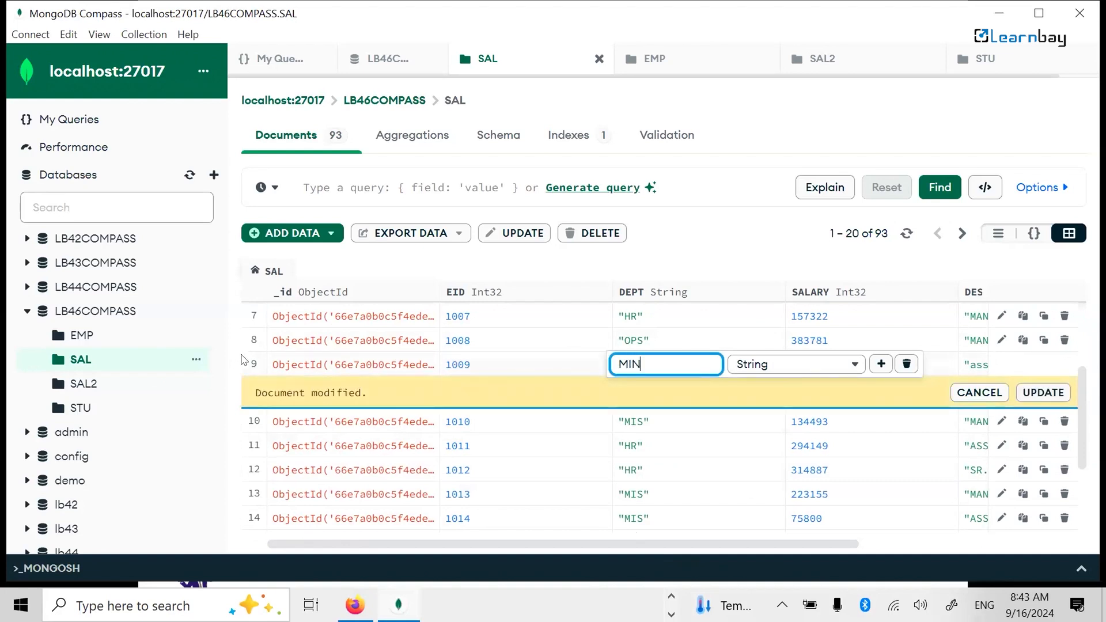
key("BackSpace")
type("S")
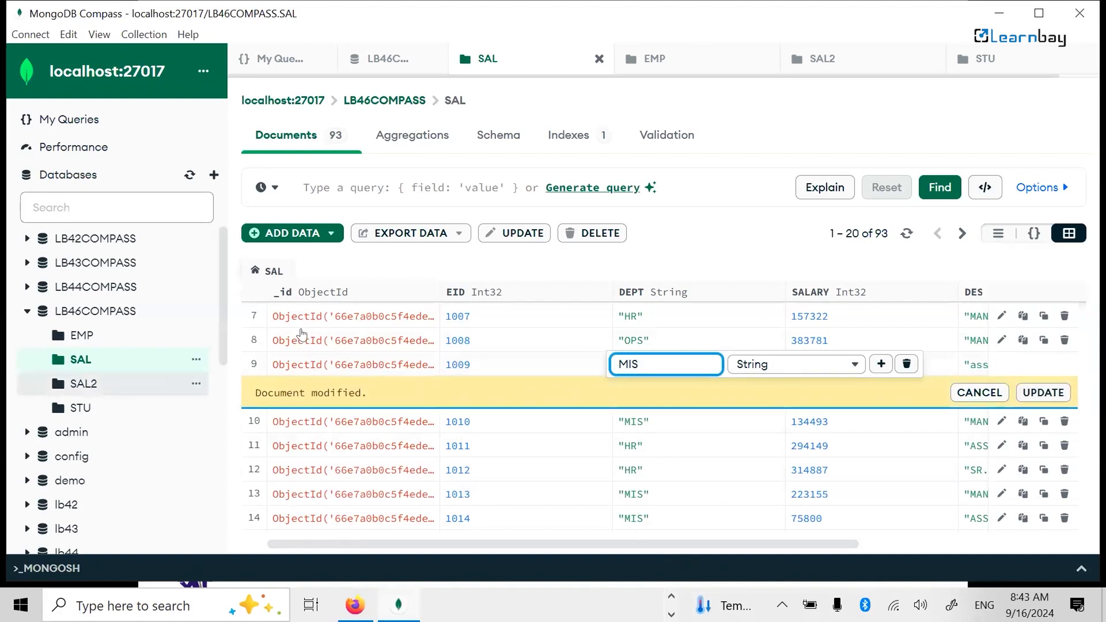
Step: Set the ninth document's SALARY to 200000 and save the document's changes
key("Tab")
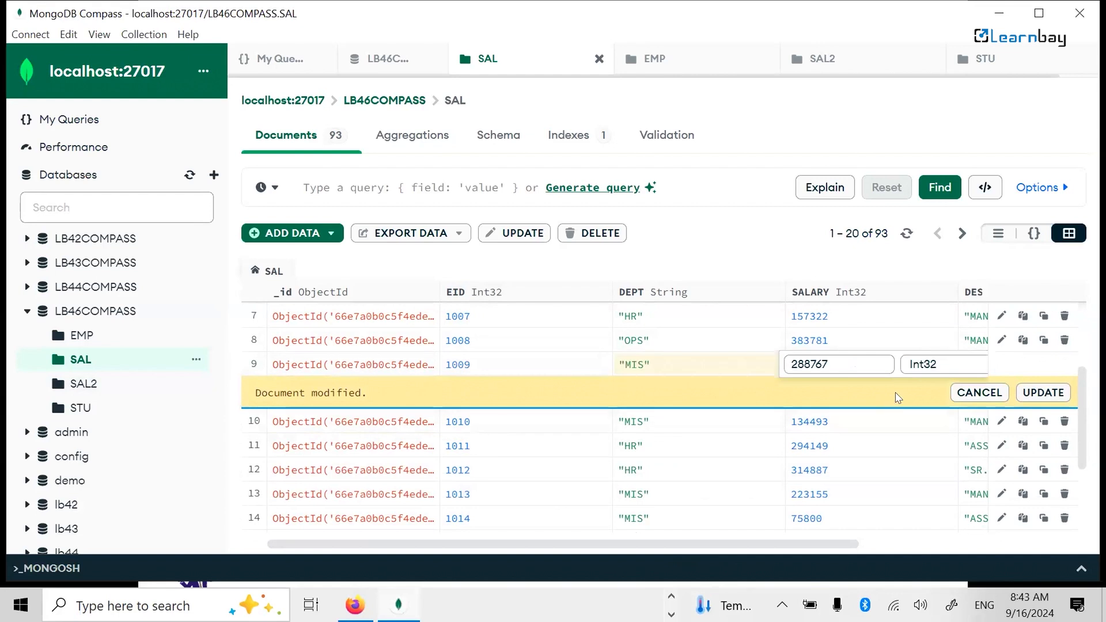
key("ctrl+a")
type("200000")
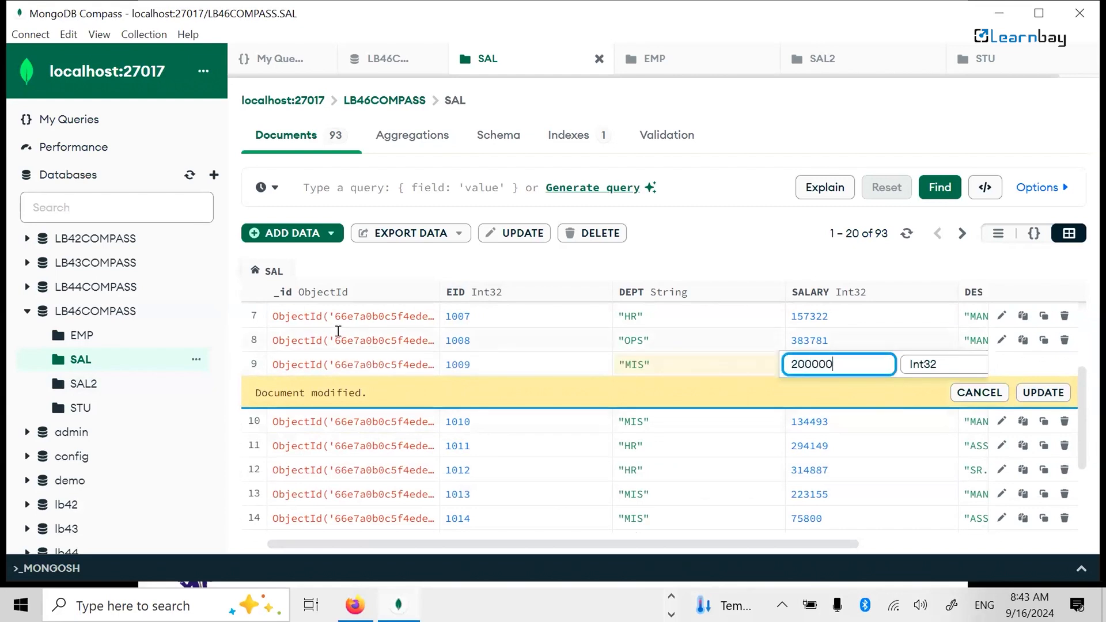
left_click(1043, 393)
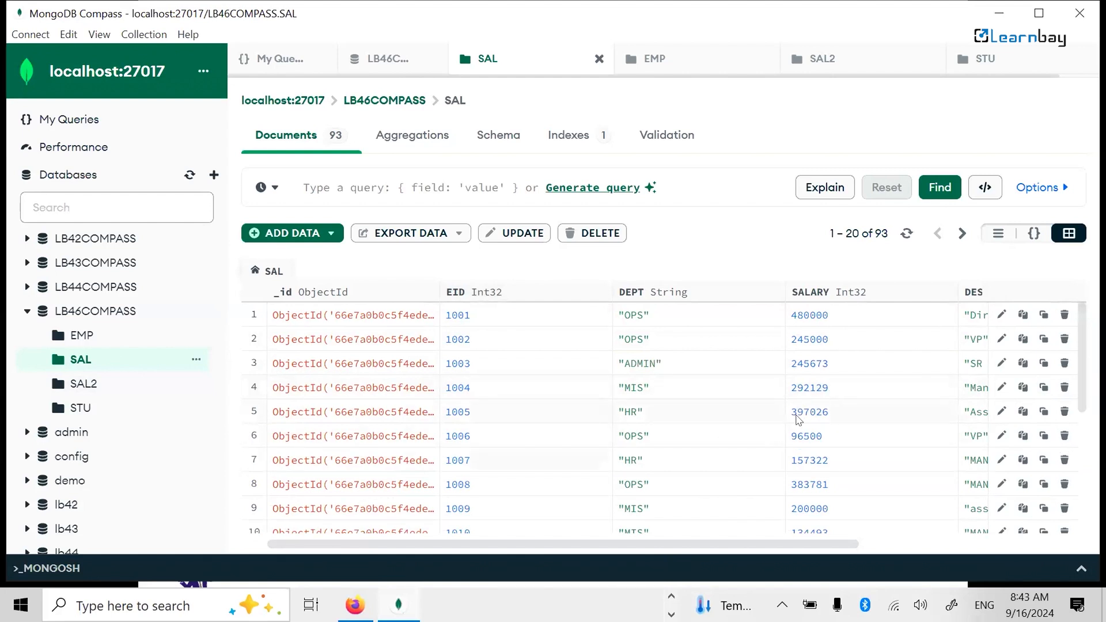
Step: Update the fifth SAL document with SALARY 200000 and DESI SR ASSOCIATE
left_click(1002, 411)
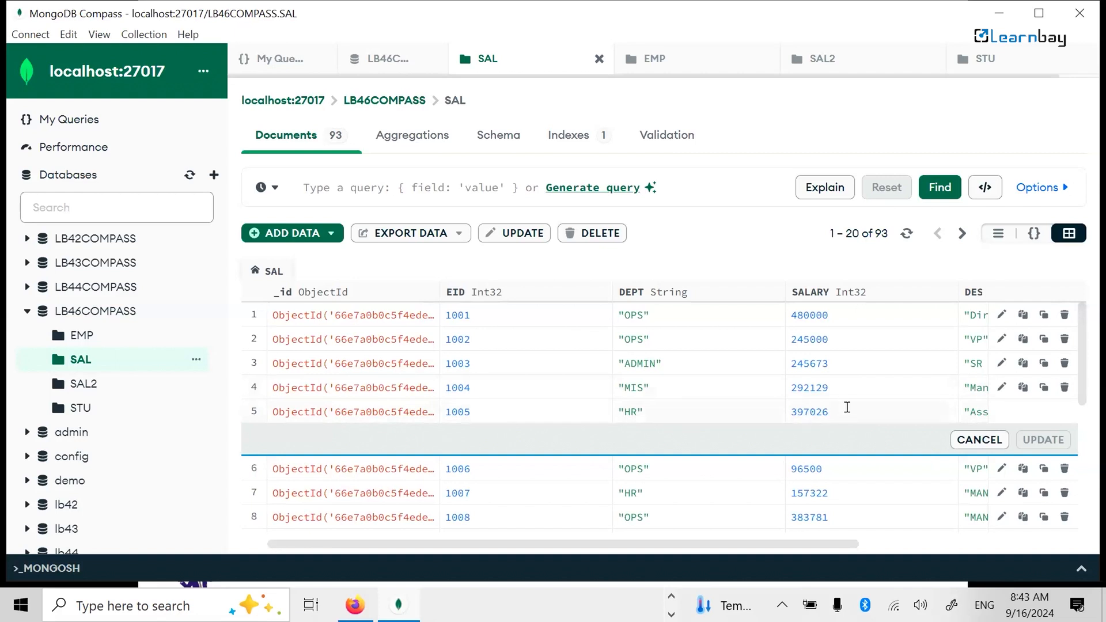
left_click_drag(834, 411, 320, 326)
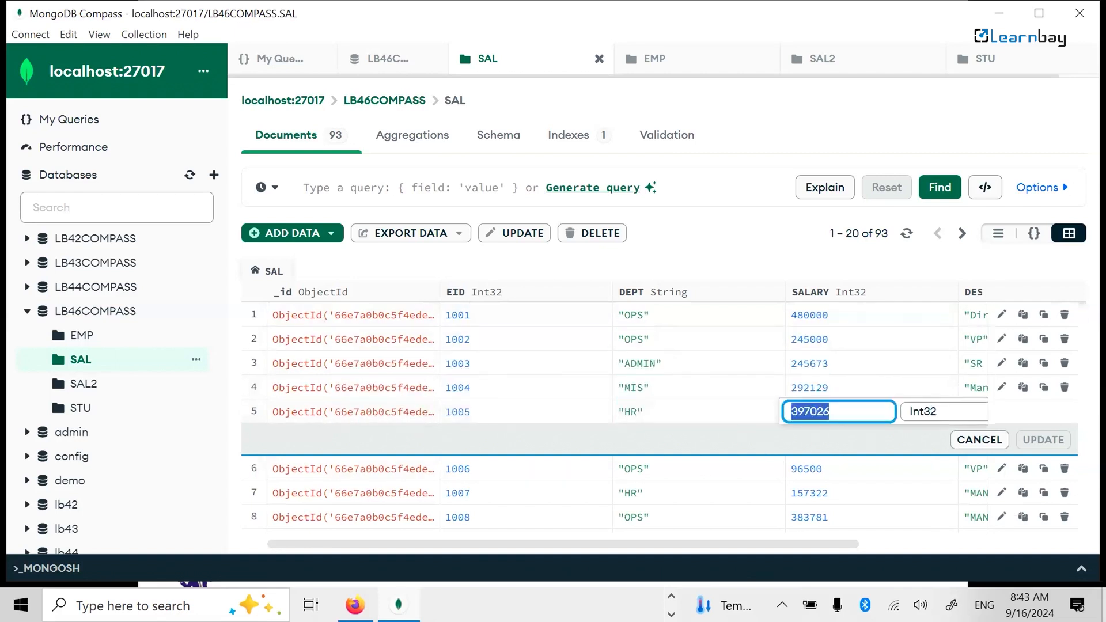
type("200000")
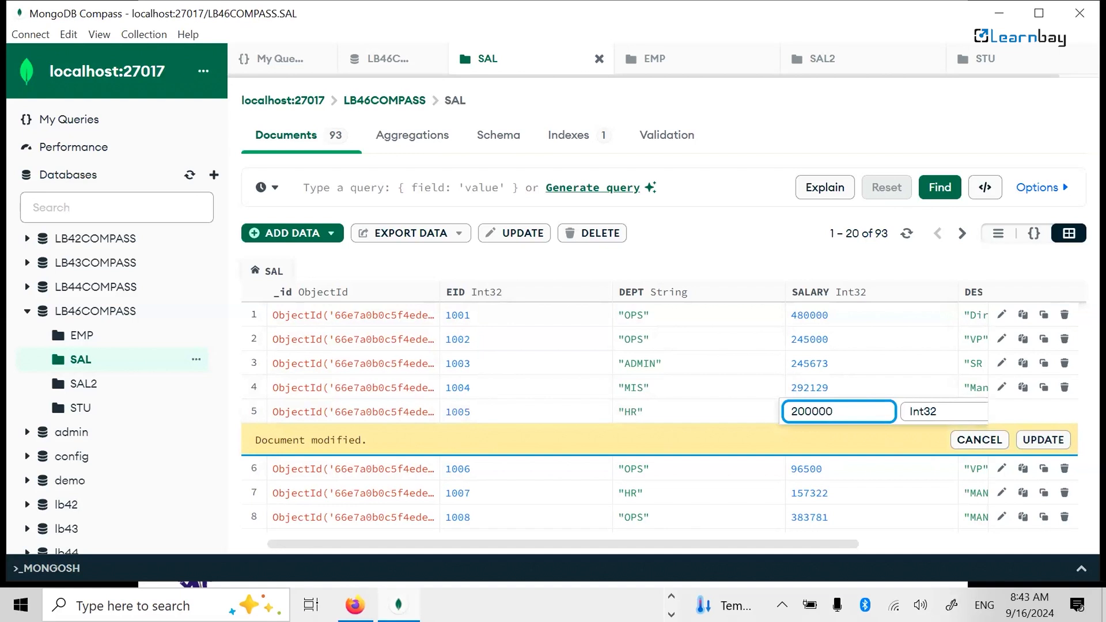
key("Tab")
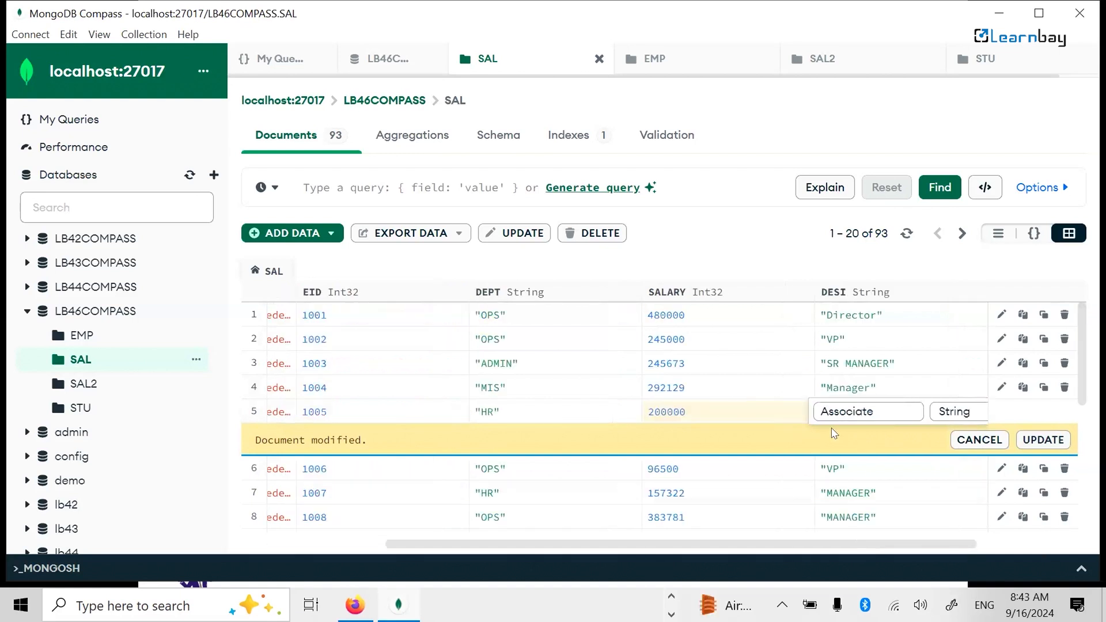
left_click(890, 408)
double_click(890, 408)
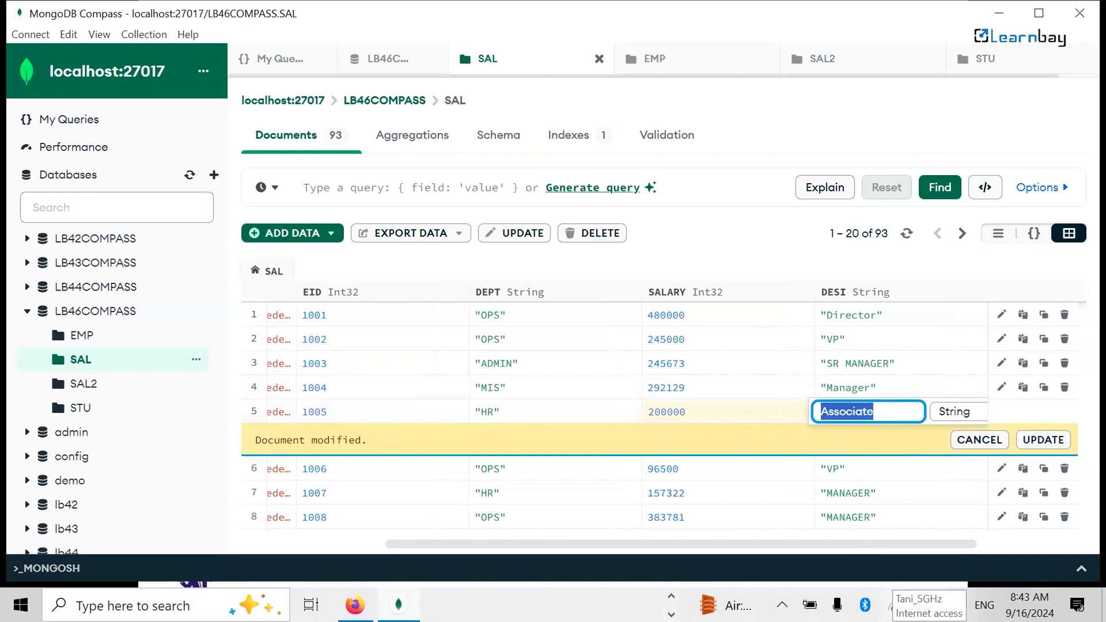
type("SR ASSOCIATE")
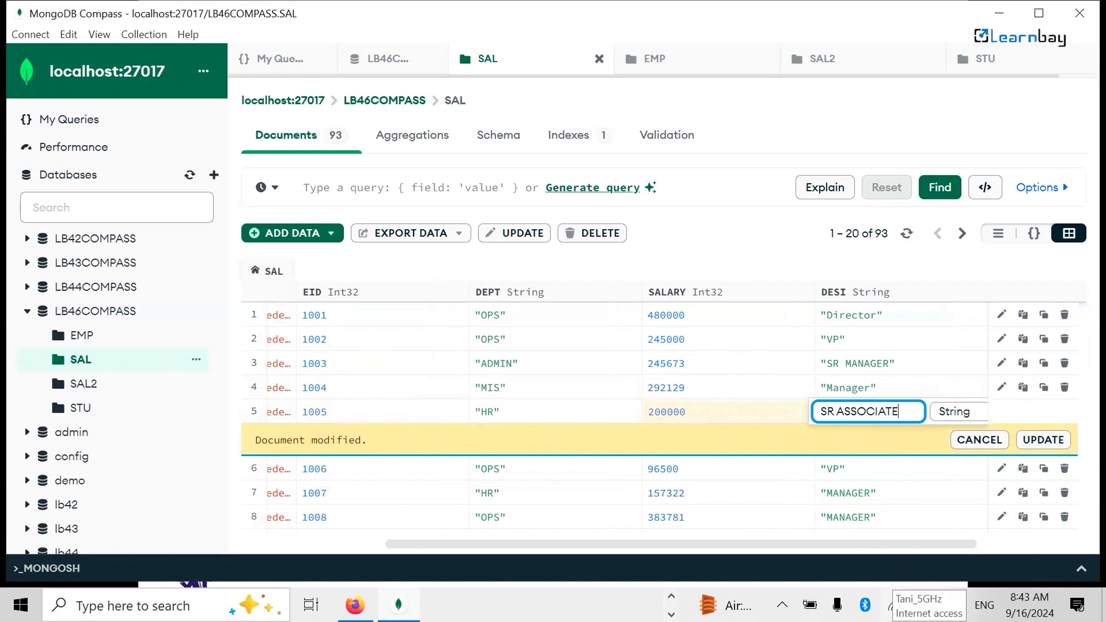
left_click(1032, 441)
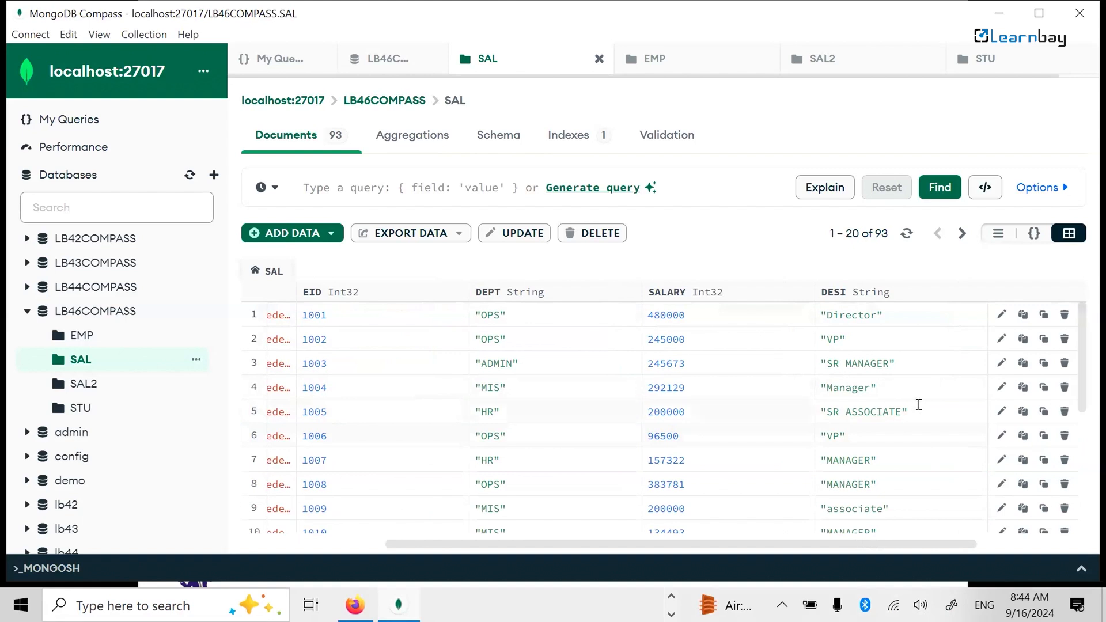
Step: Change the DESI value of the fourth SAL document to SR MANAGER
left_click(1000, 387)
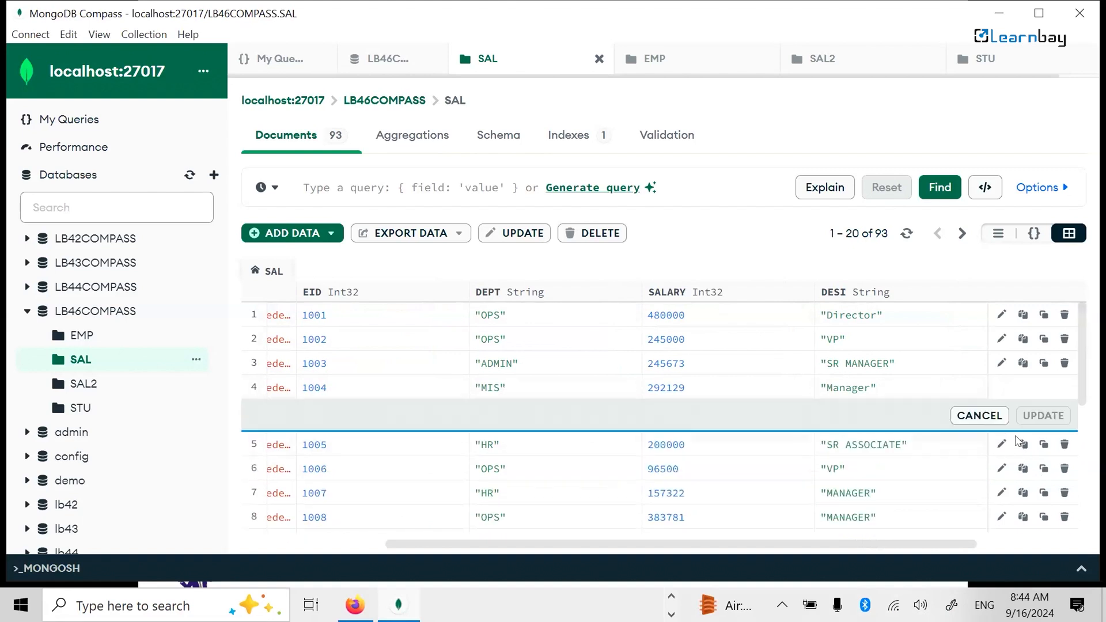
double_click(868, 387)
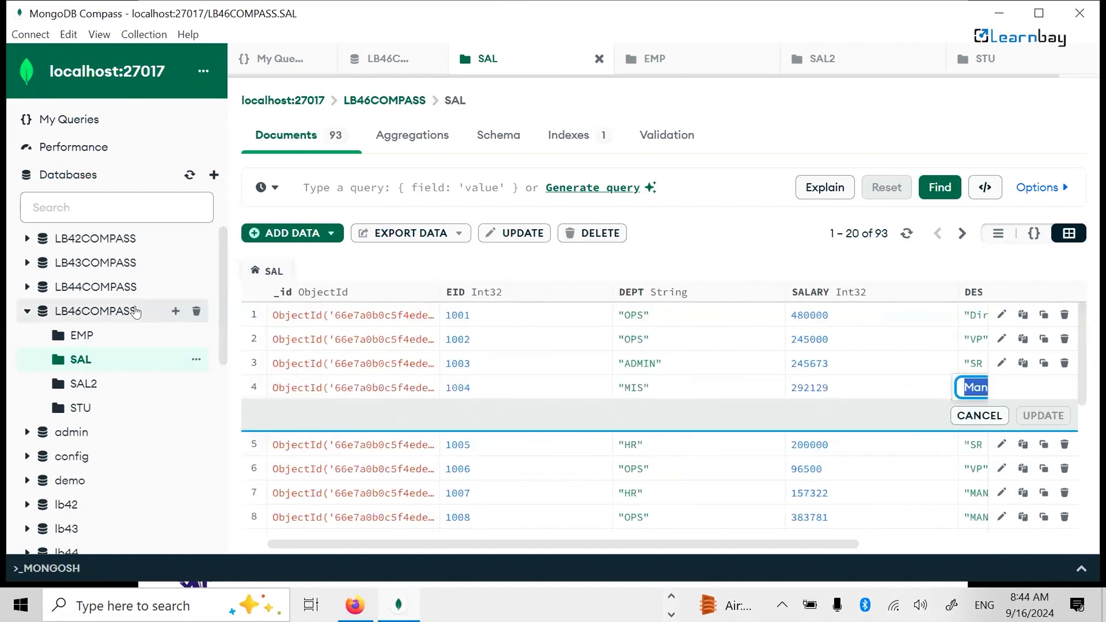
type("SR")
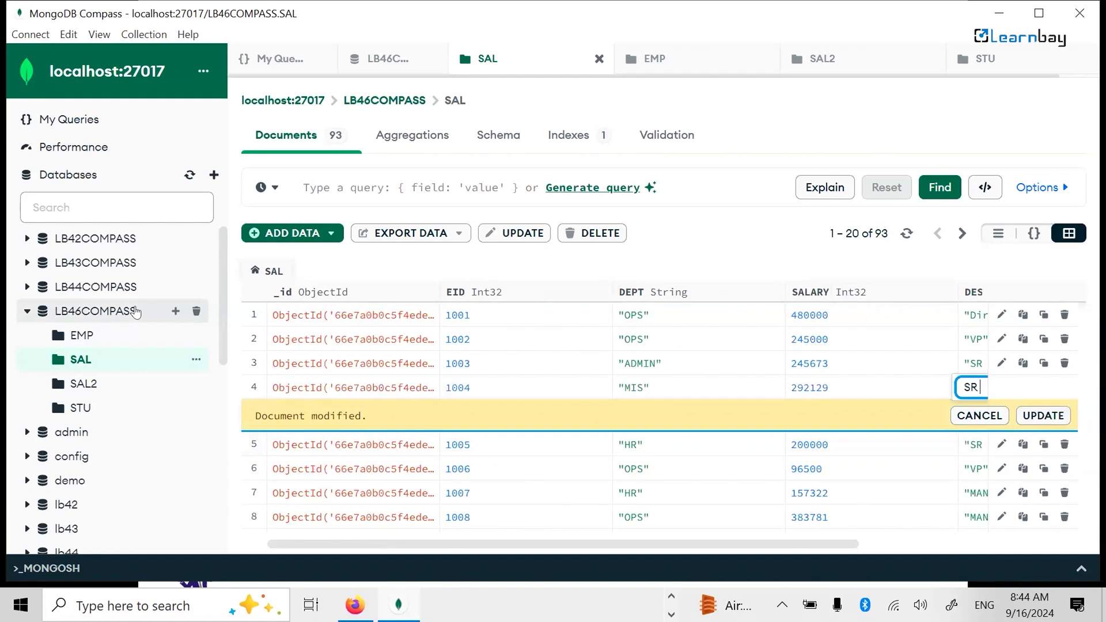
type(" MANAGER")
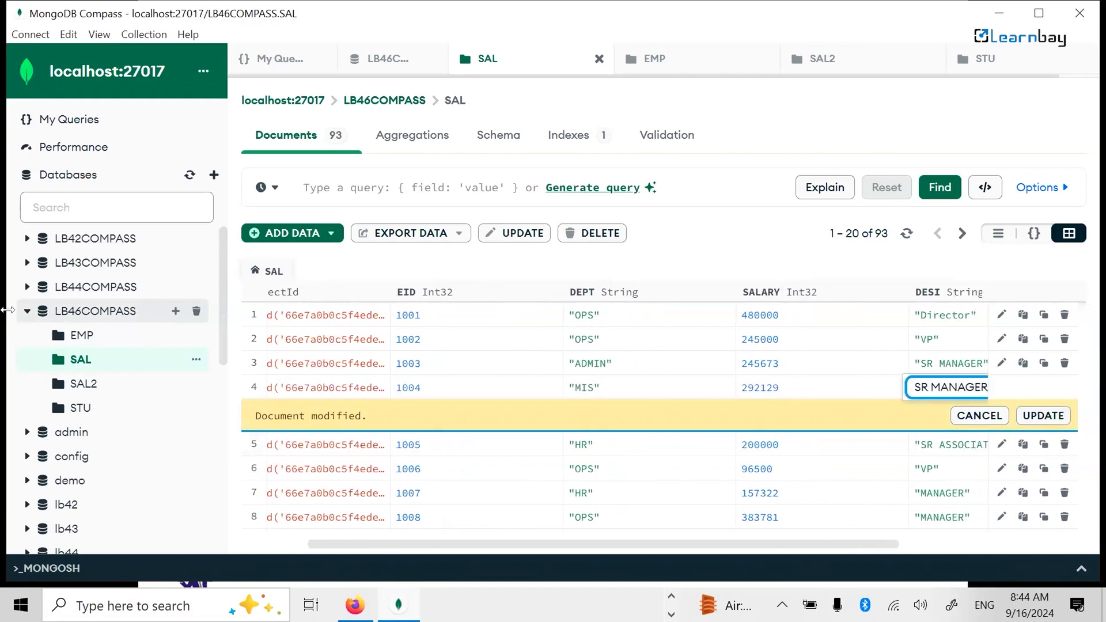
left_click(832, 390)
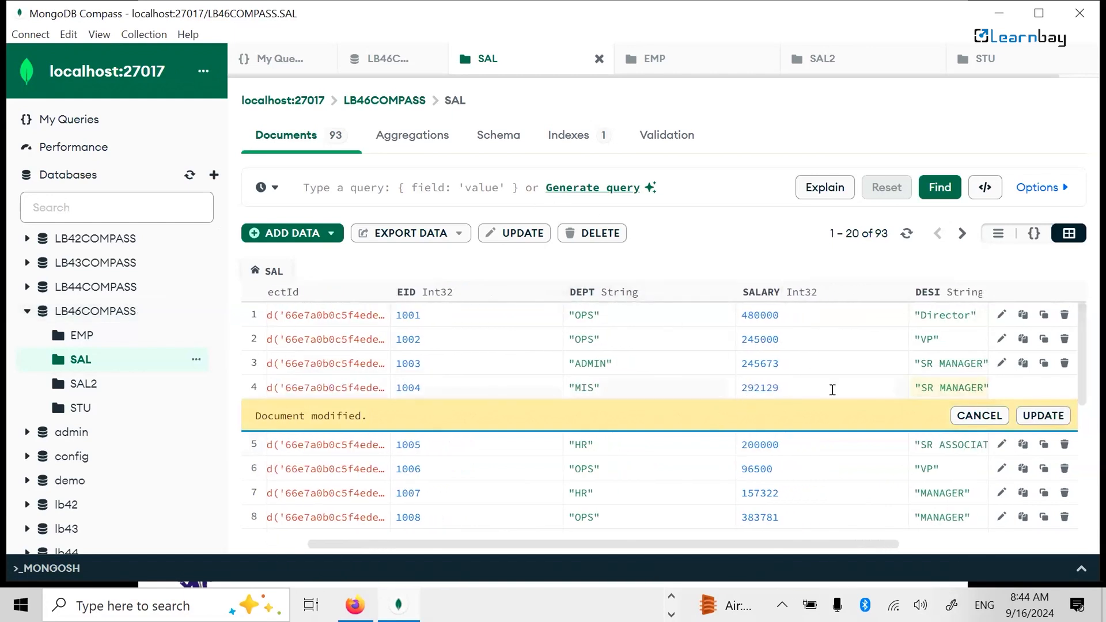
Step: Set the fourth document's SALARY to 300000 and save the document's changes
double_click(805, 386)
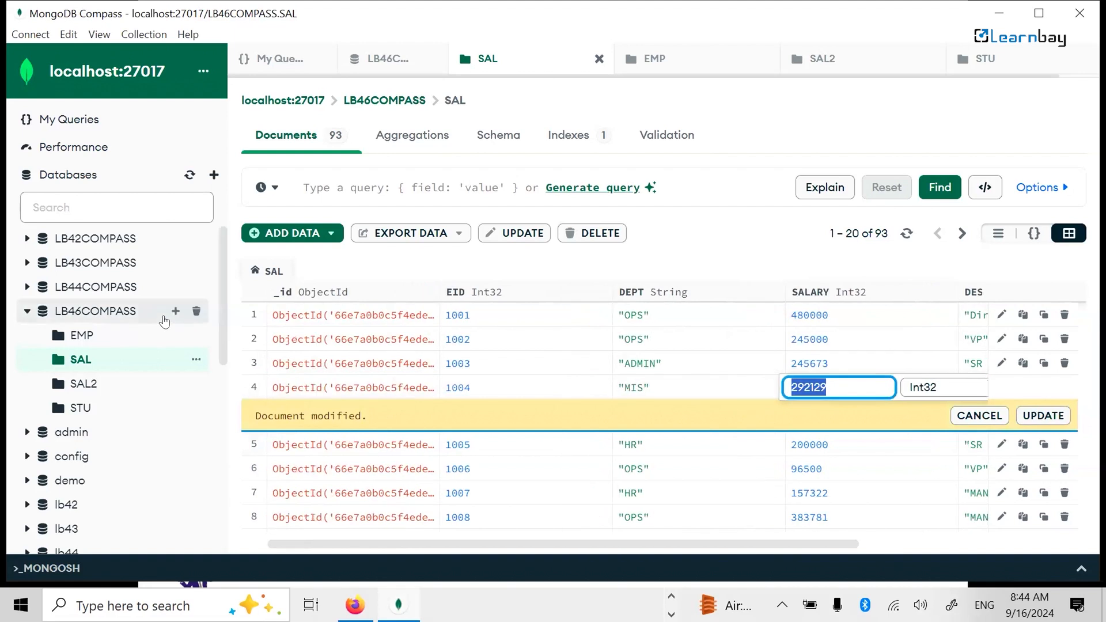
key("End")
key("BackSpace")
key("BackSpace")
key("BackSpace")
key("BackSpace")
key("BackSpace")
key("BackSpace")
type("3")
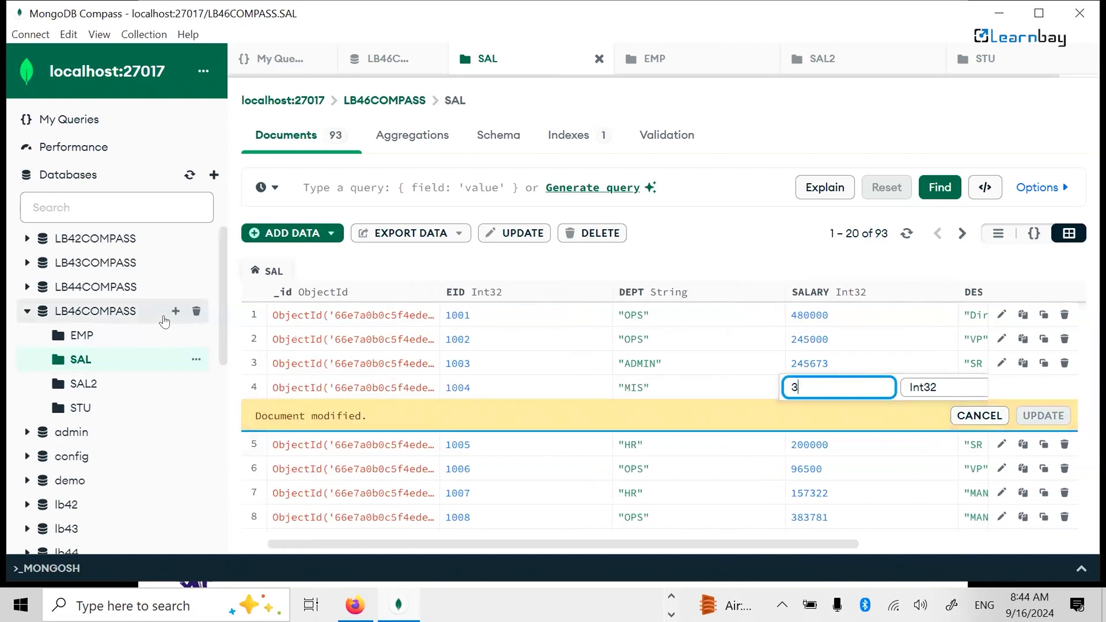
type("00000")
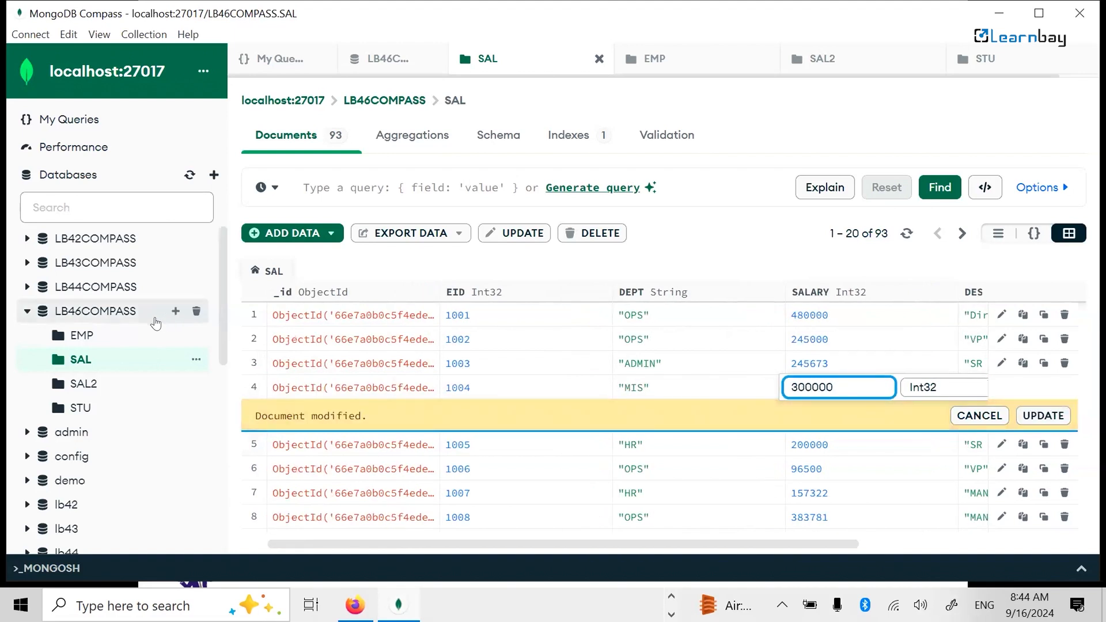
left_click(1044, 416)
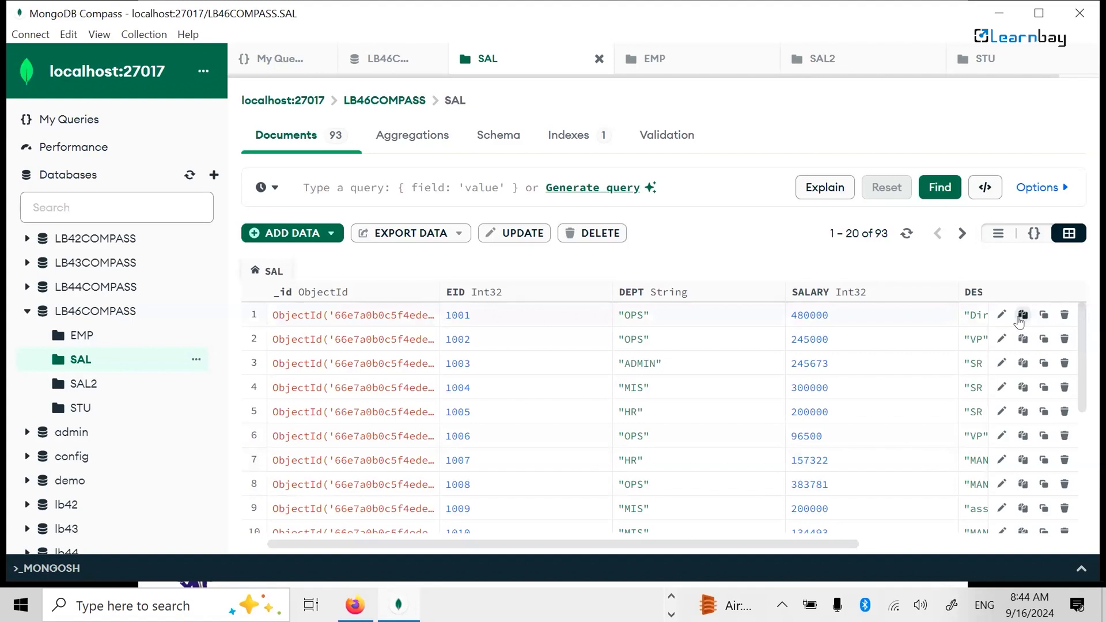
Step: Copy the first SAL document, paste its JSON into a new Notepad file, and return to MongoDB Compass
key("super")
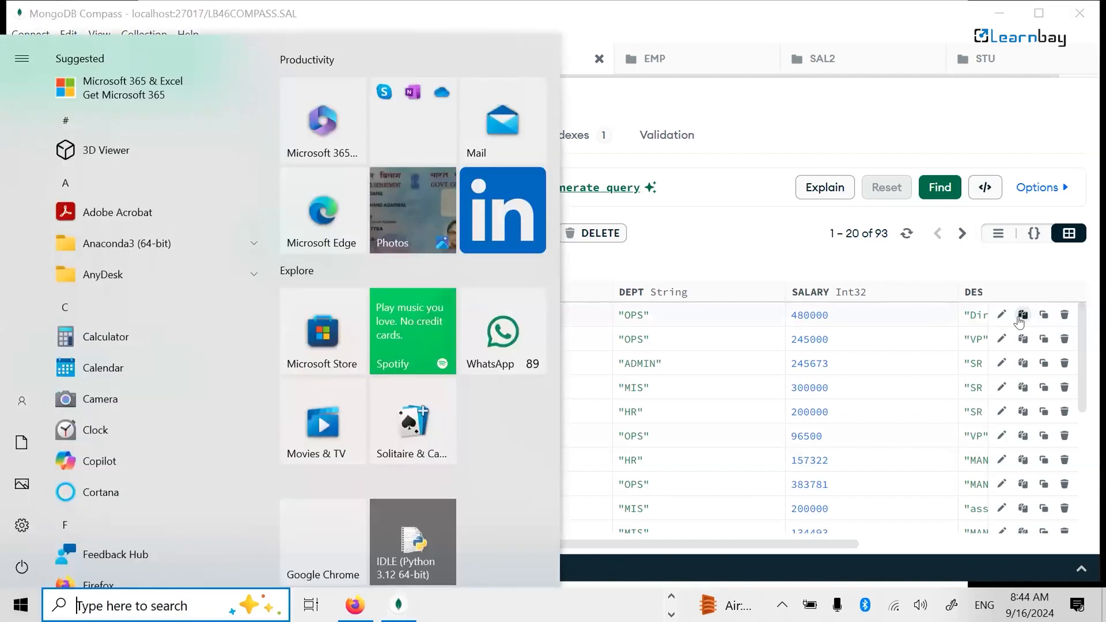
type("NOT")
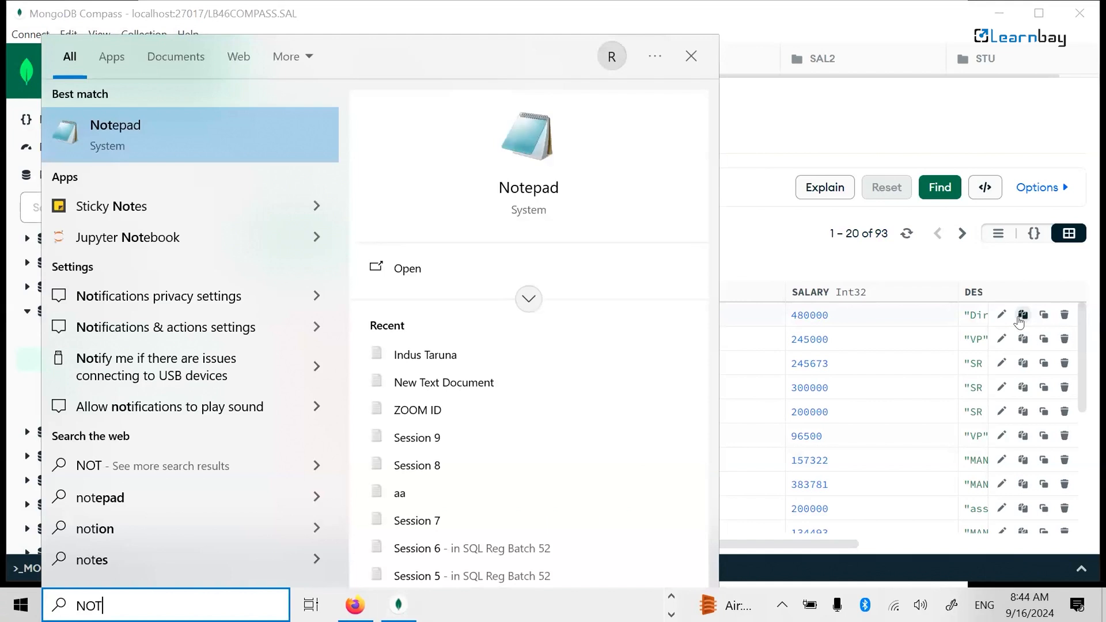
key("Escape")
type("{   \"_id\": {     \"$oid\": \"66e7a0b0c5f4ede164dcbb0f\"   },   \"EID\": 1001,   \"DEPT\": \"OPS\",   \"DESI\": \"Director\",   \"SALARY\": 480000 }")
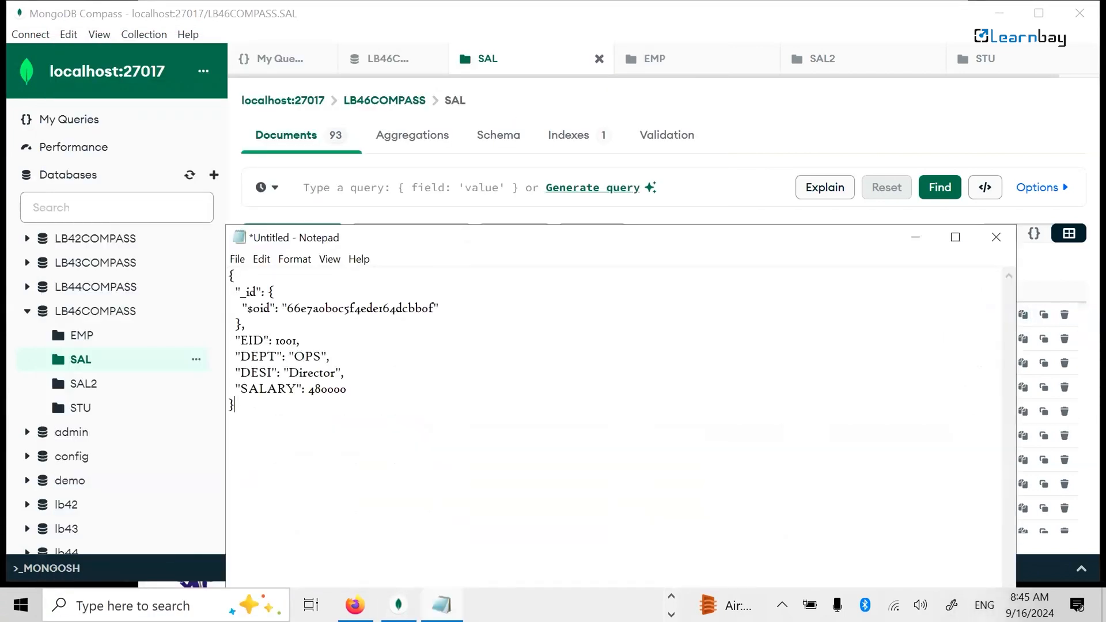
left_click(915, 236)
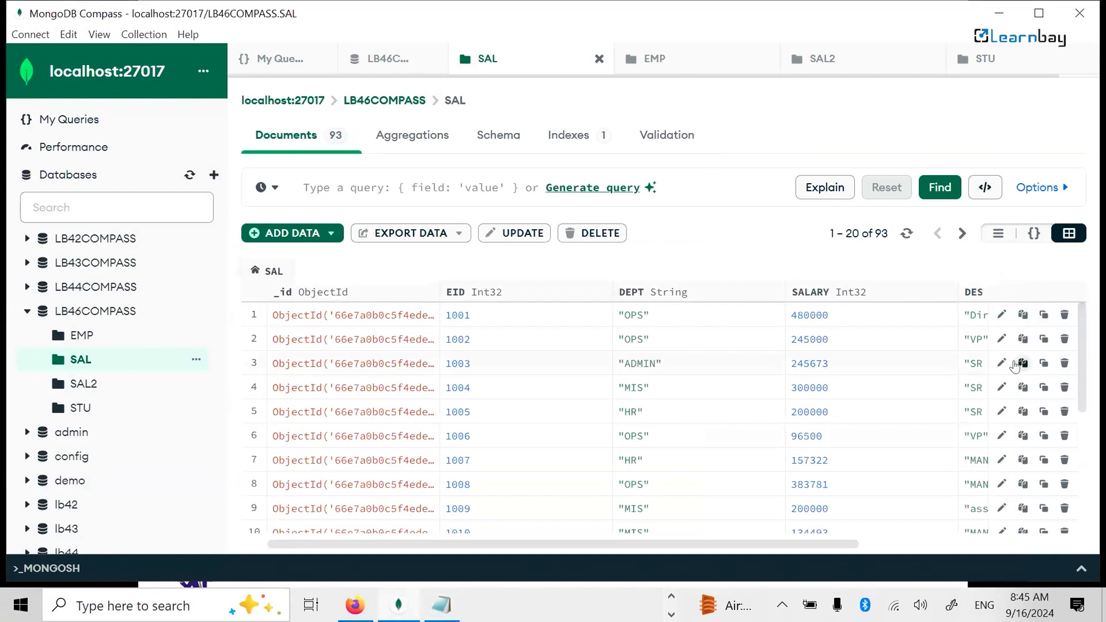
Step: Paste the copied JSON of the third SAL document below the first one in Notepad, and return to MongoDB Compass
key("alt+Tab")
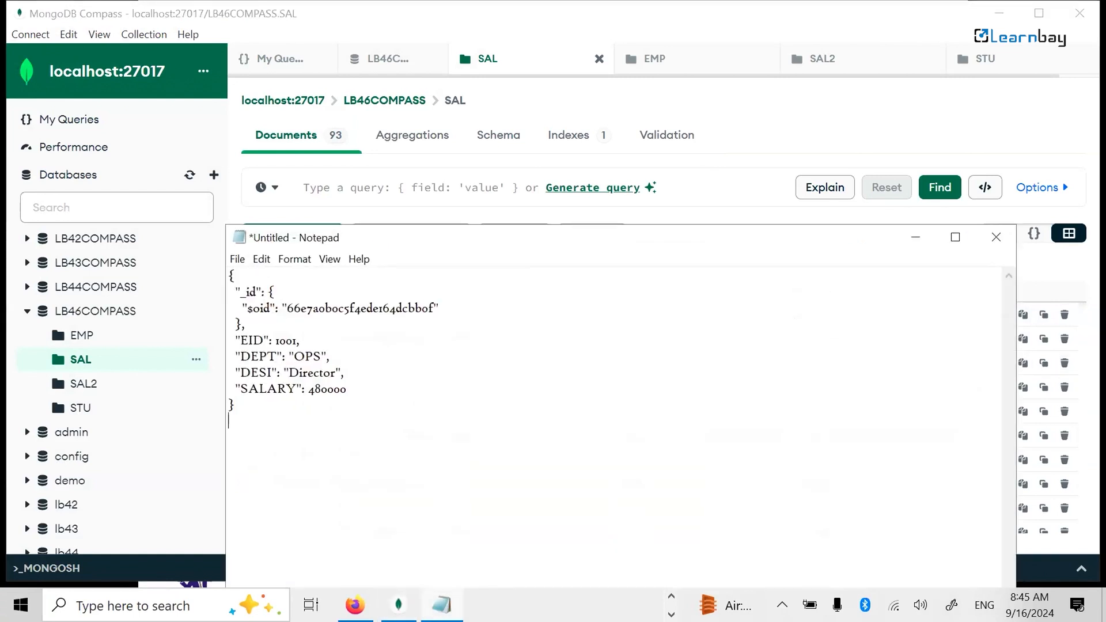
type("{   \"_id\": {     \"$oid\": \"66e7a0b0c5f4ede164dcbb11\"   },   \"EID\": 1003,   \"DEPT\": \"ADMIN\",   \"DESI\": \"SR MANAGER\",   \"SALARY\": 245673 }")
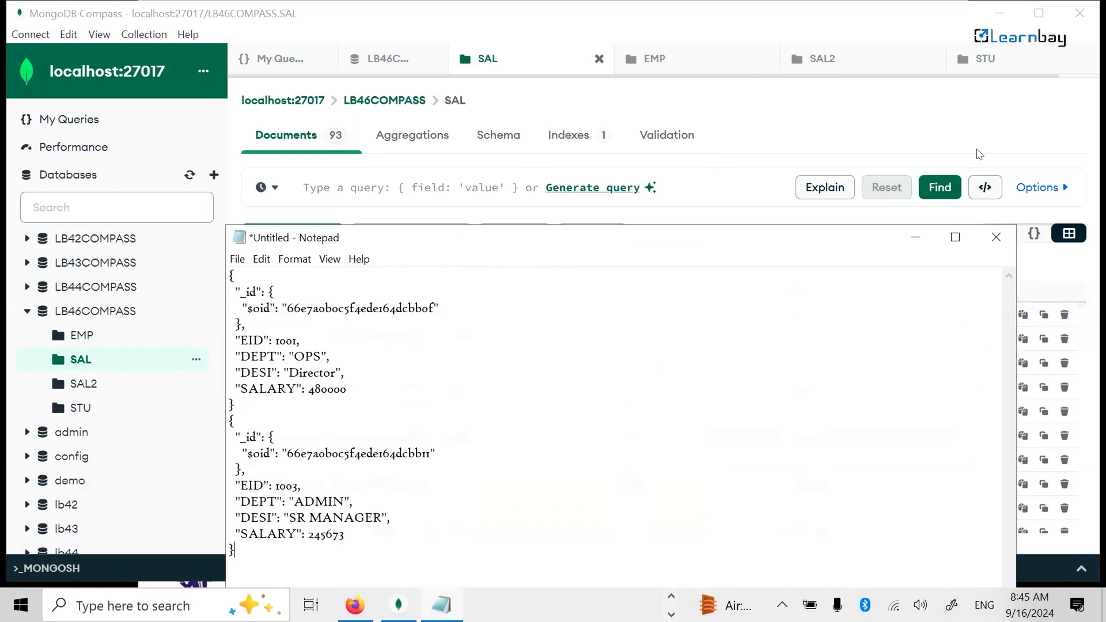
left_click(915, 236)
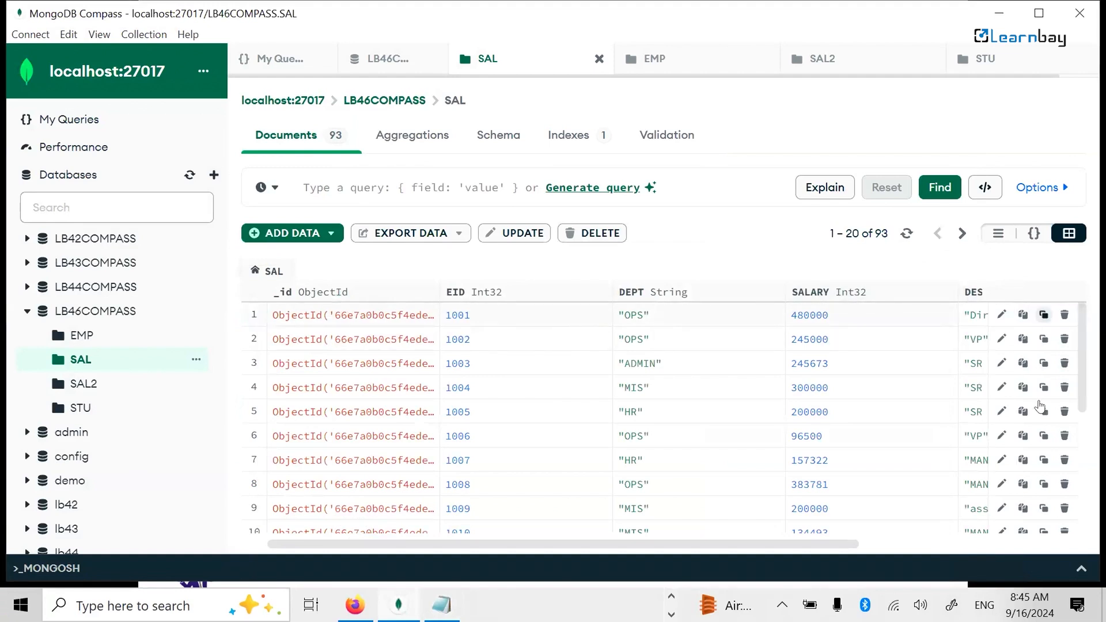
Step: Clone the first SAL document, setting the copy's EID to 2001 and DESI to ASSOCIATE
left_click(1043, 316)
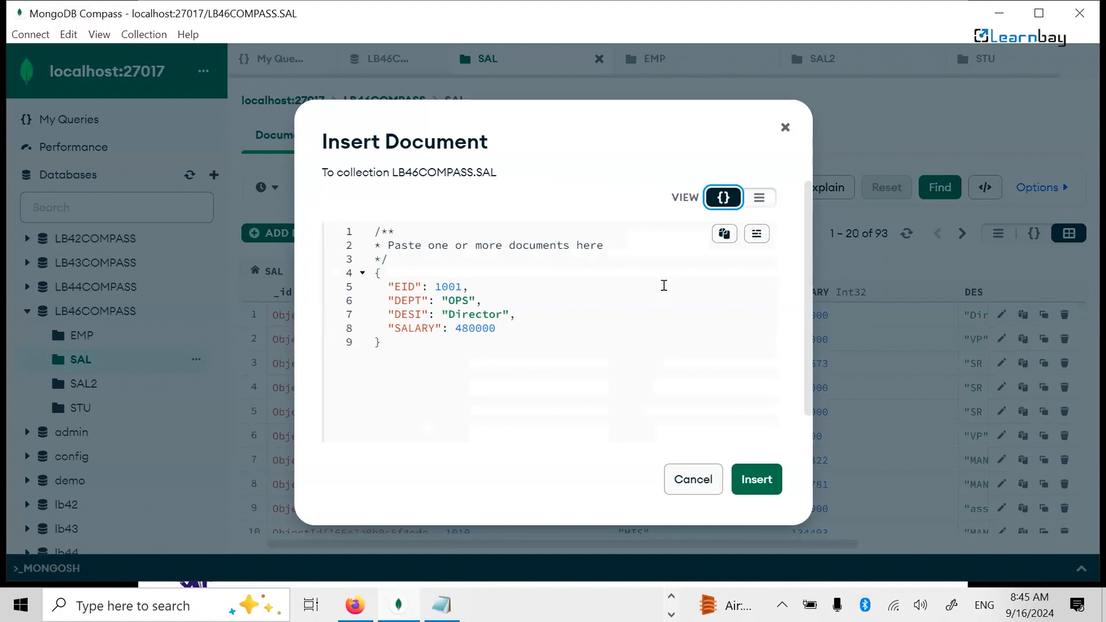
left_click(439, 286)
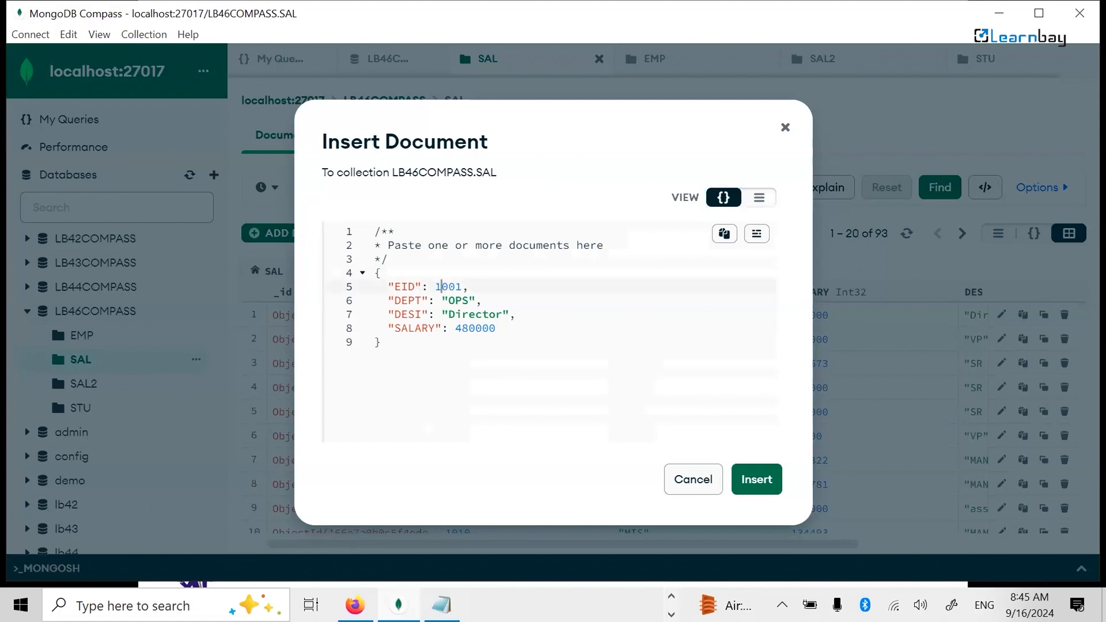
key("Down")
key("Down")
key("ctrl+shift+Right")
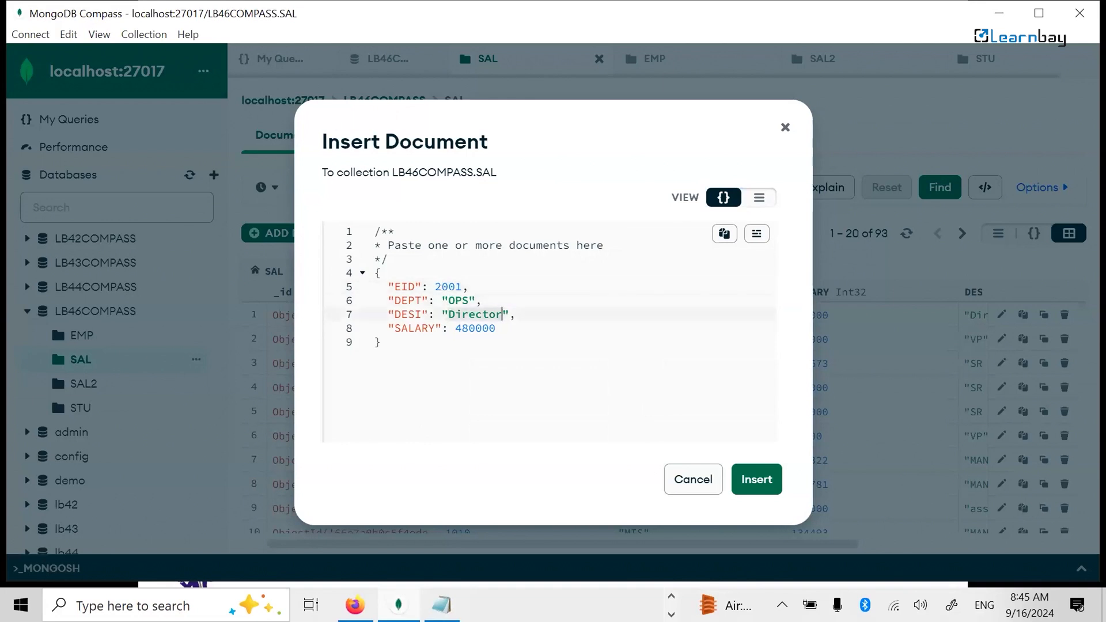
key("BackSpace")
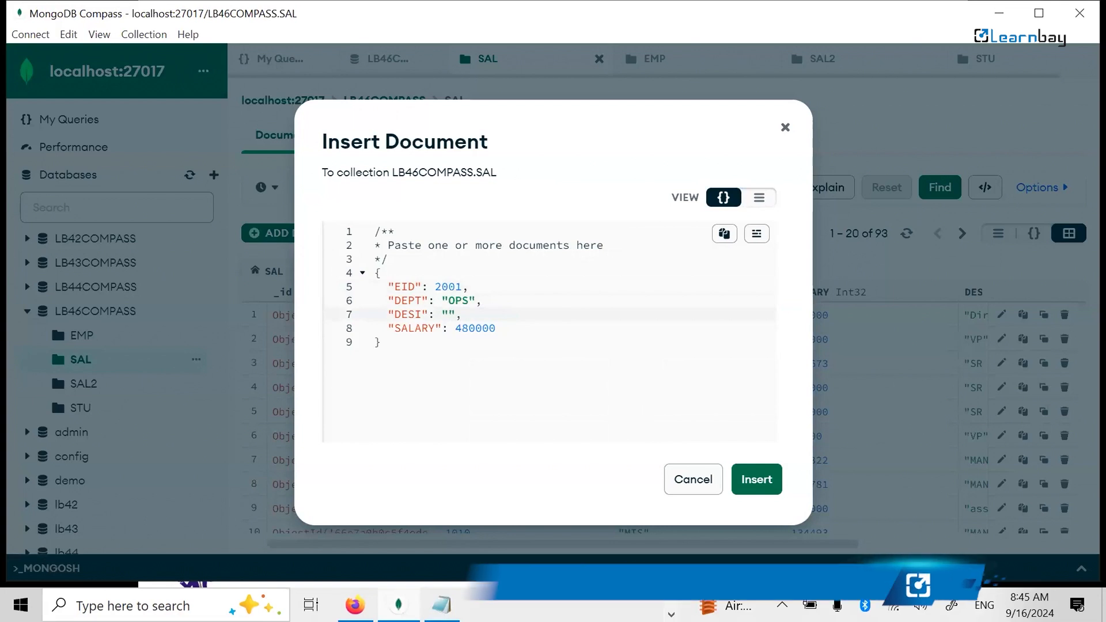
type("ASSOCIATE")
Step: Set the cloned document's SALARY to 80000 and insert it into the SAL collection
left_click(496, 328)
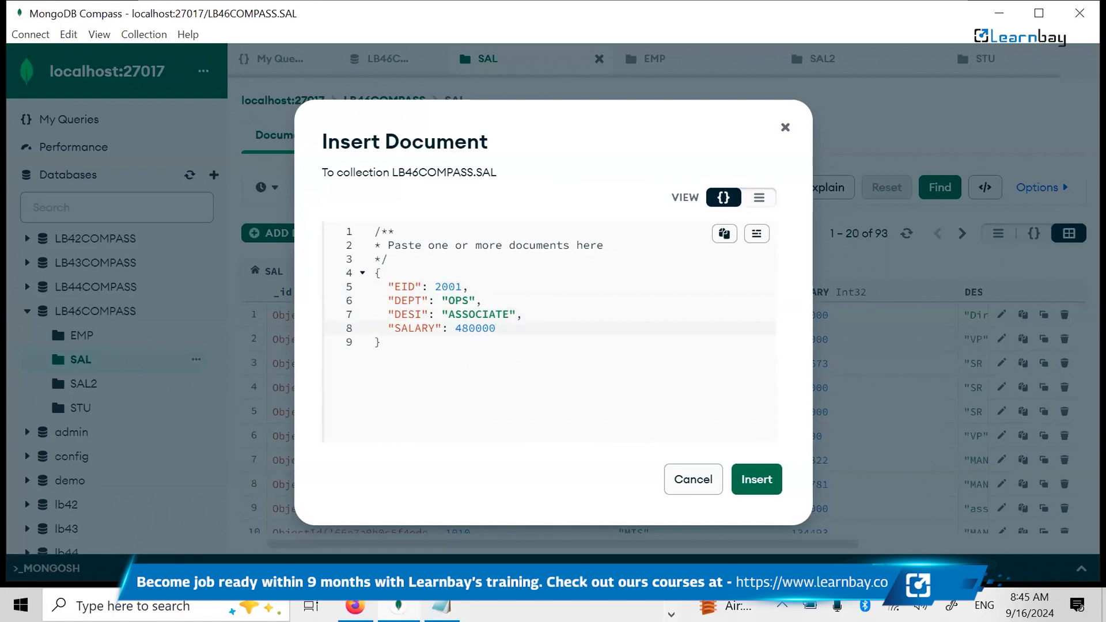
key("BackSpace")
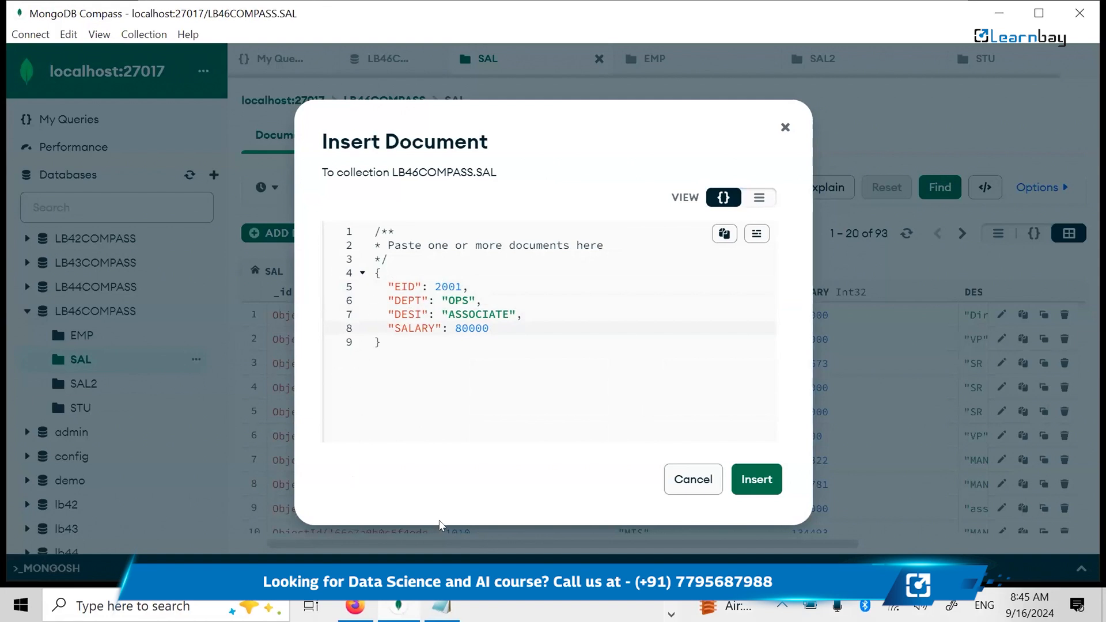
left_click(752, 487)
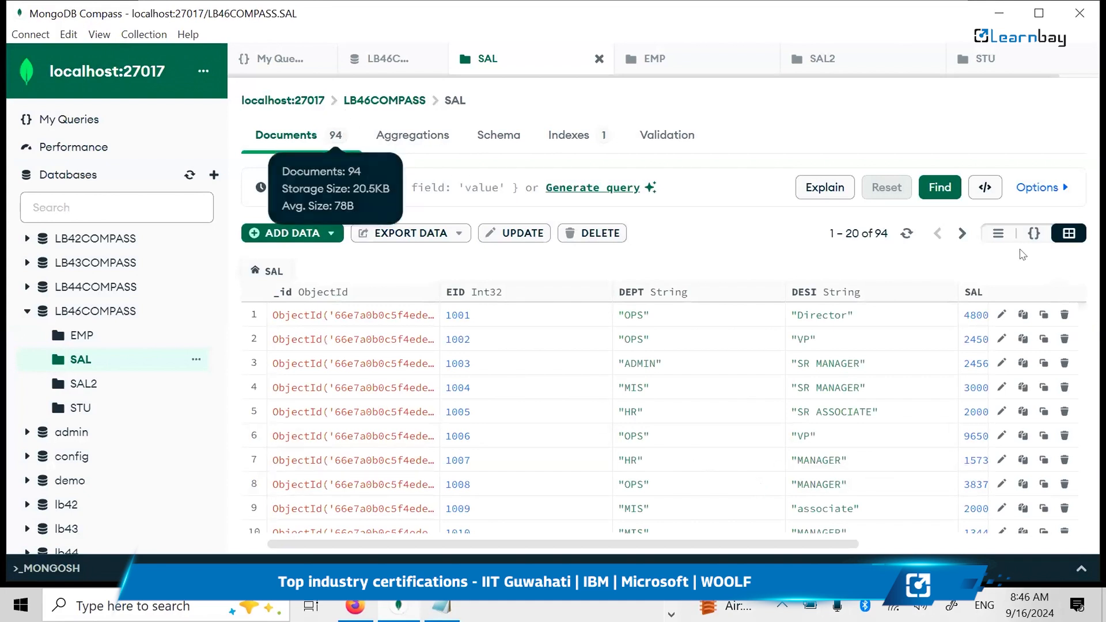
Step: Delete the document with EID 2001 at the end of the SAL collection's last page
left_click(961, 233)
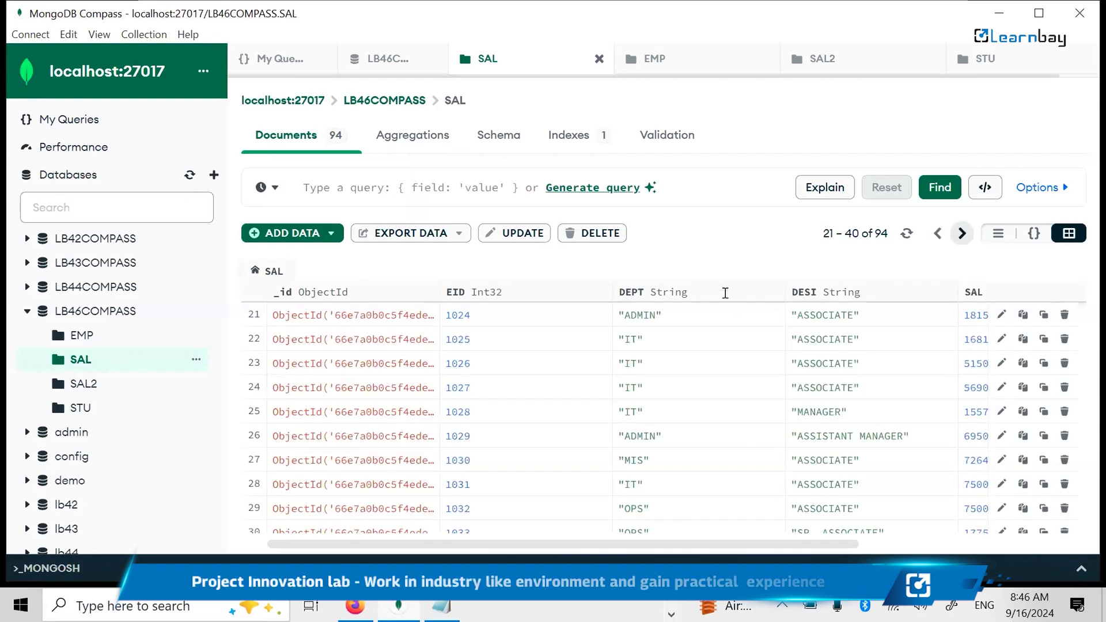
scroll(611, 463, "down", 5)
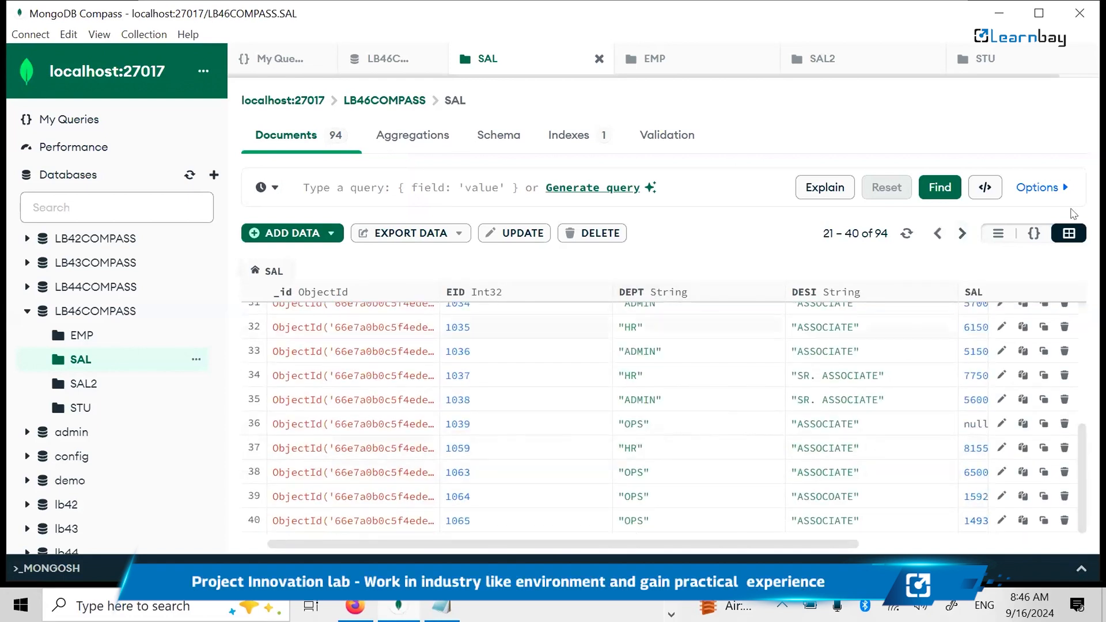
left_click(961, 233)
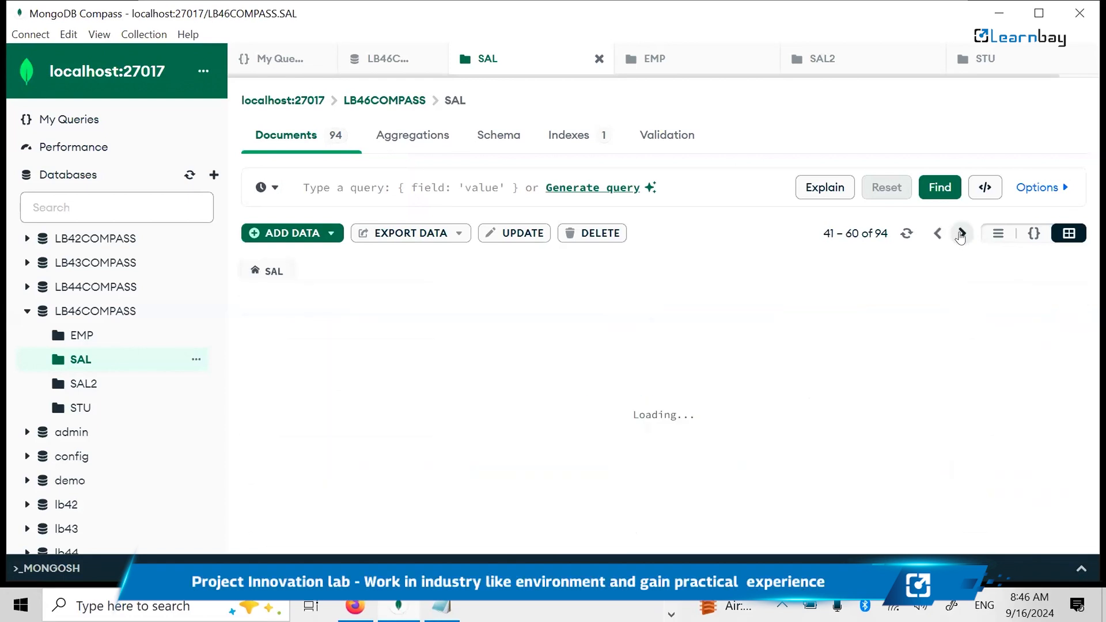
left_click(962, 234)
left_click(962, 233)
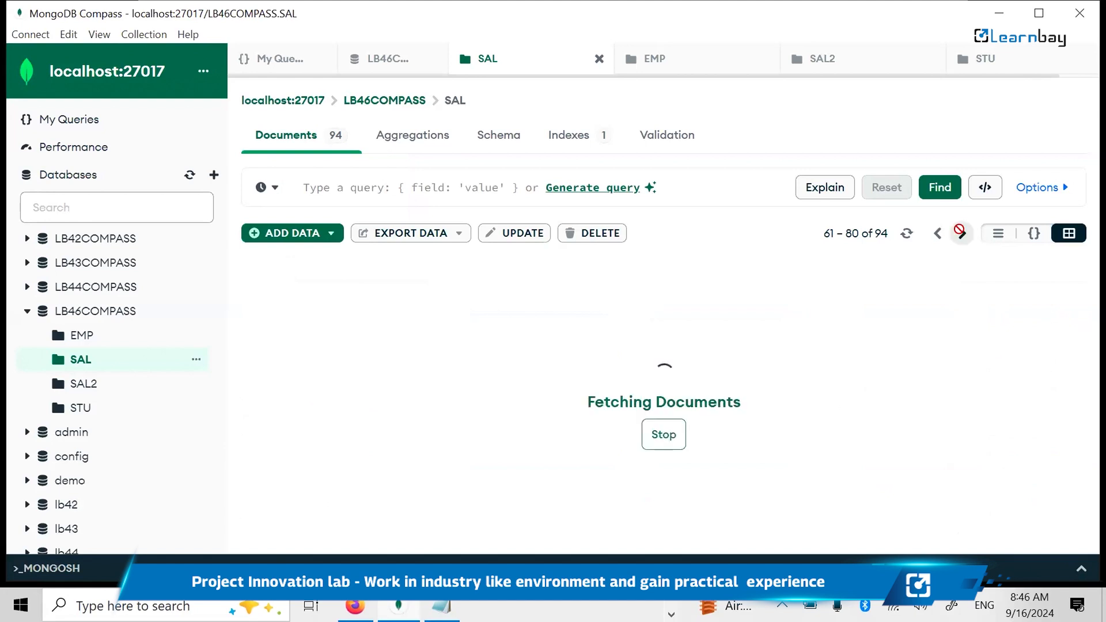
scroll(571, 417, "down", 3)
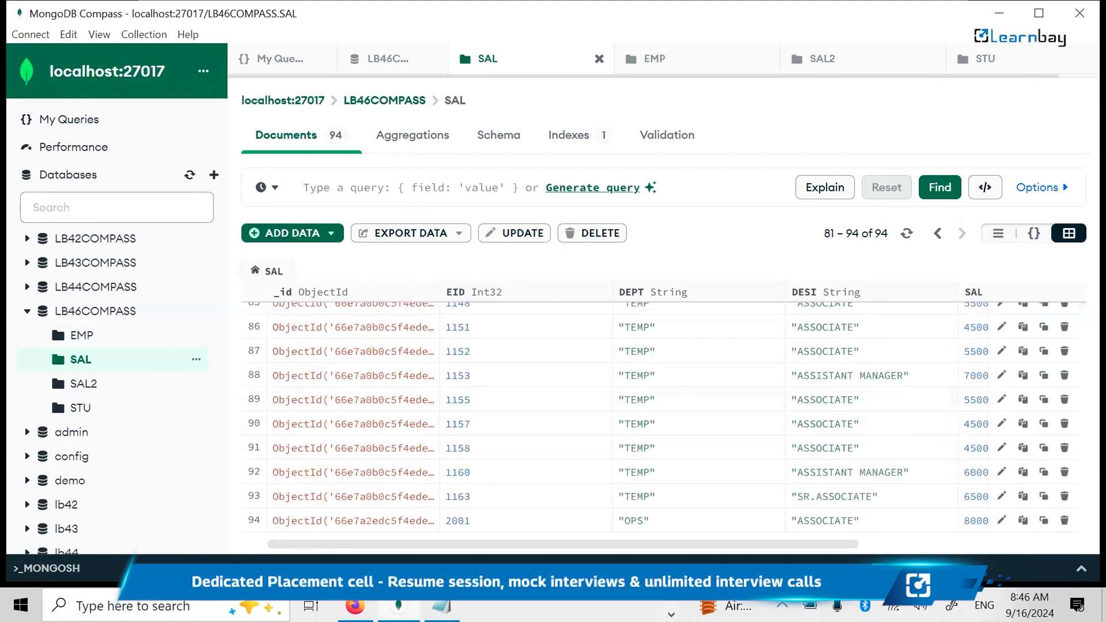
left_click(1063, 520)
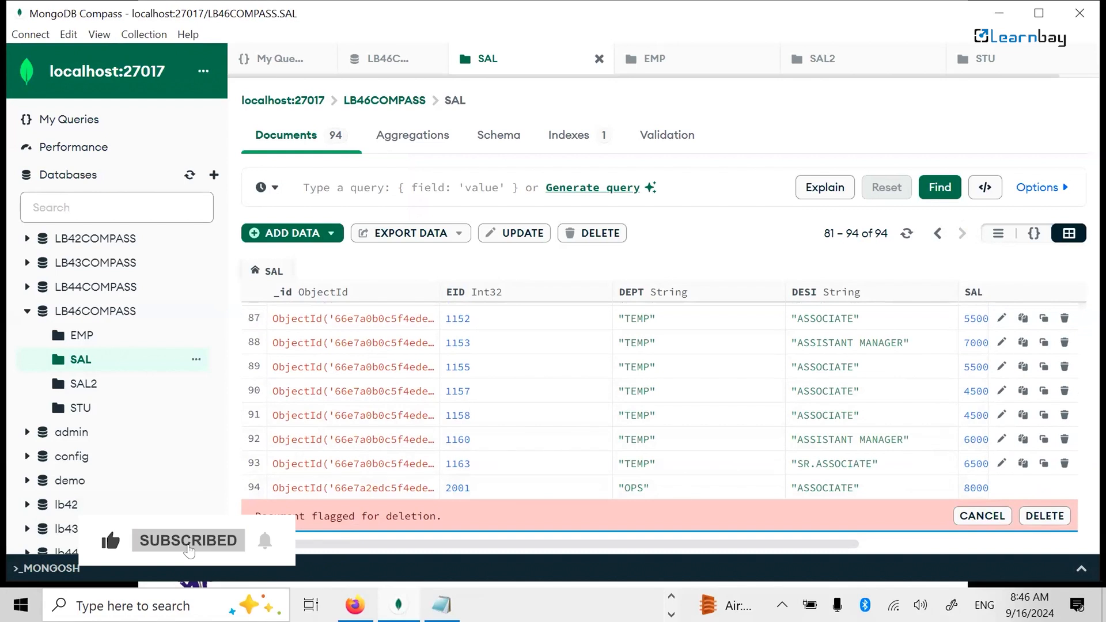
left_click(1034, 514)
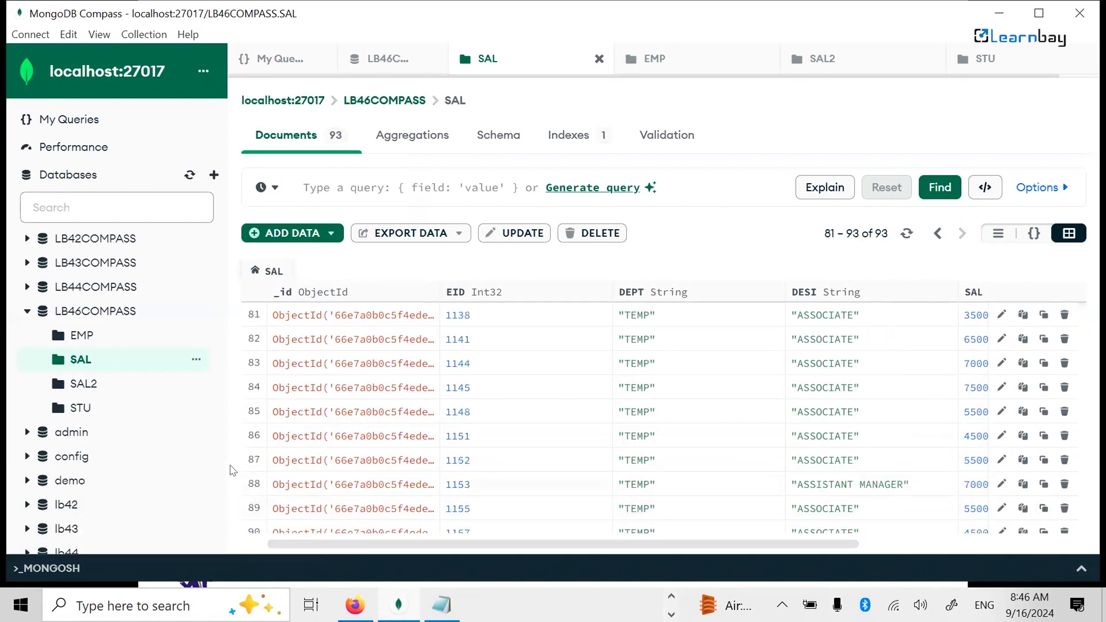
scroll(970, 489, "down", 3)
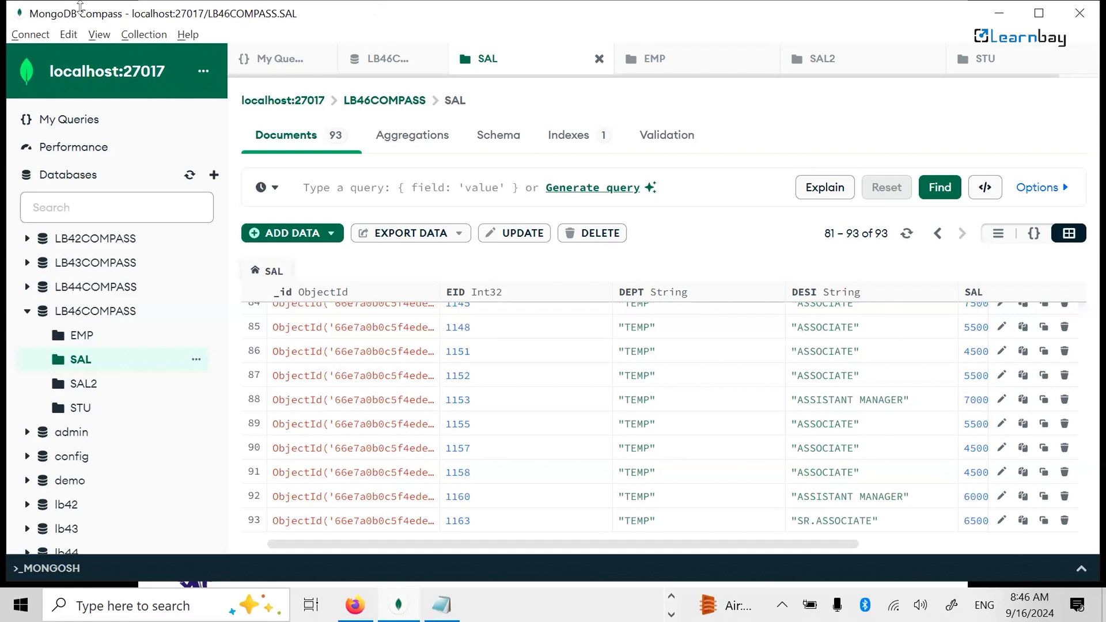
Step: Switch to the presentation to review the slide of MongoDB Compass operations, and return to MongoDB Compass
key("alt+Tab")
key("alt+Tab")
key("alt+Tab")
key("alt+Tab")
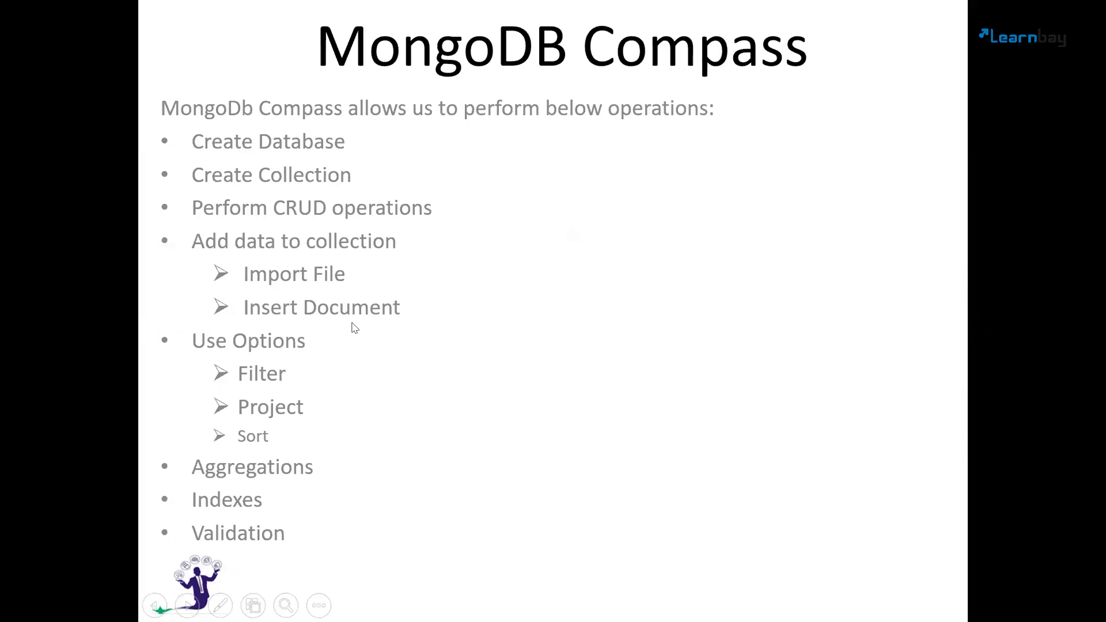
key("alt+Tab")
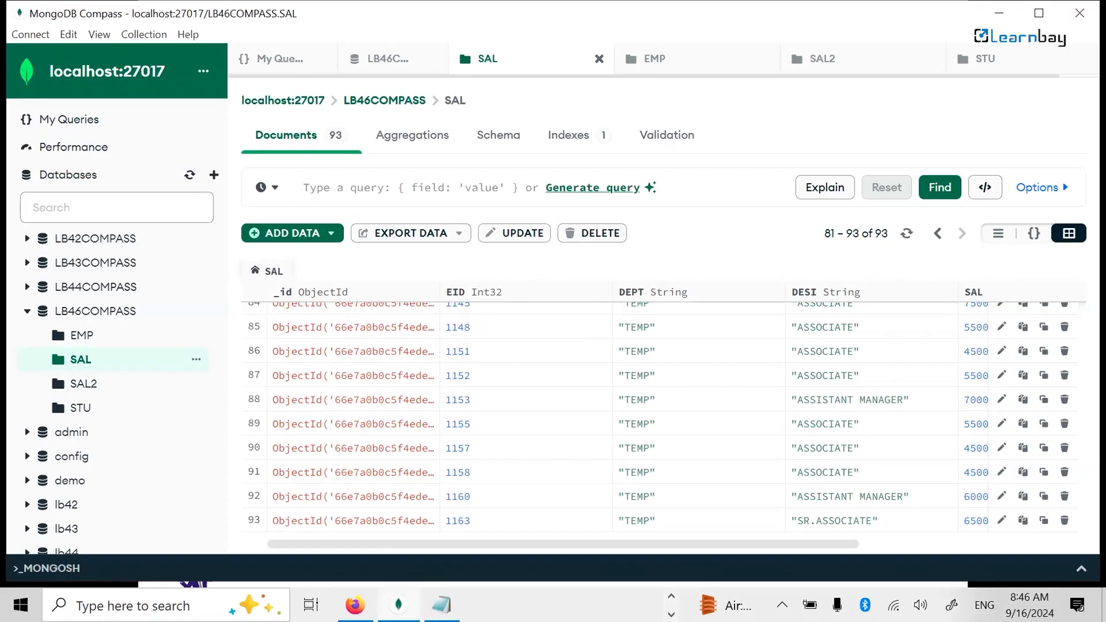